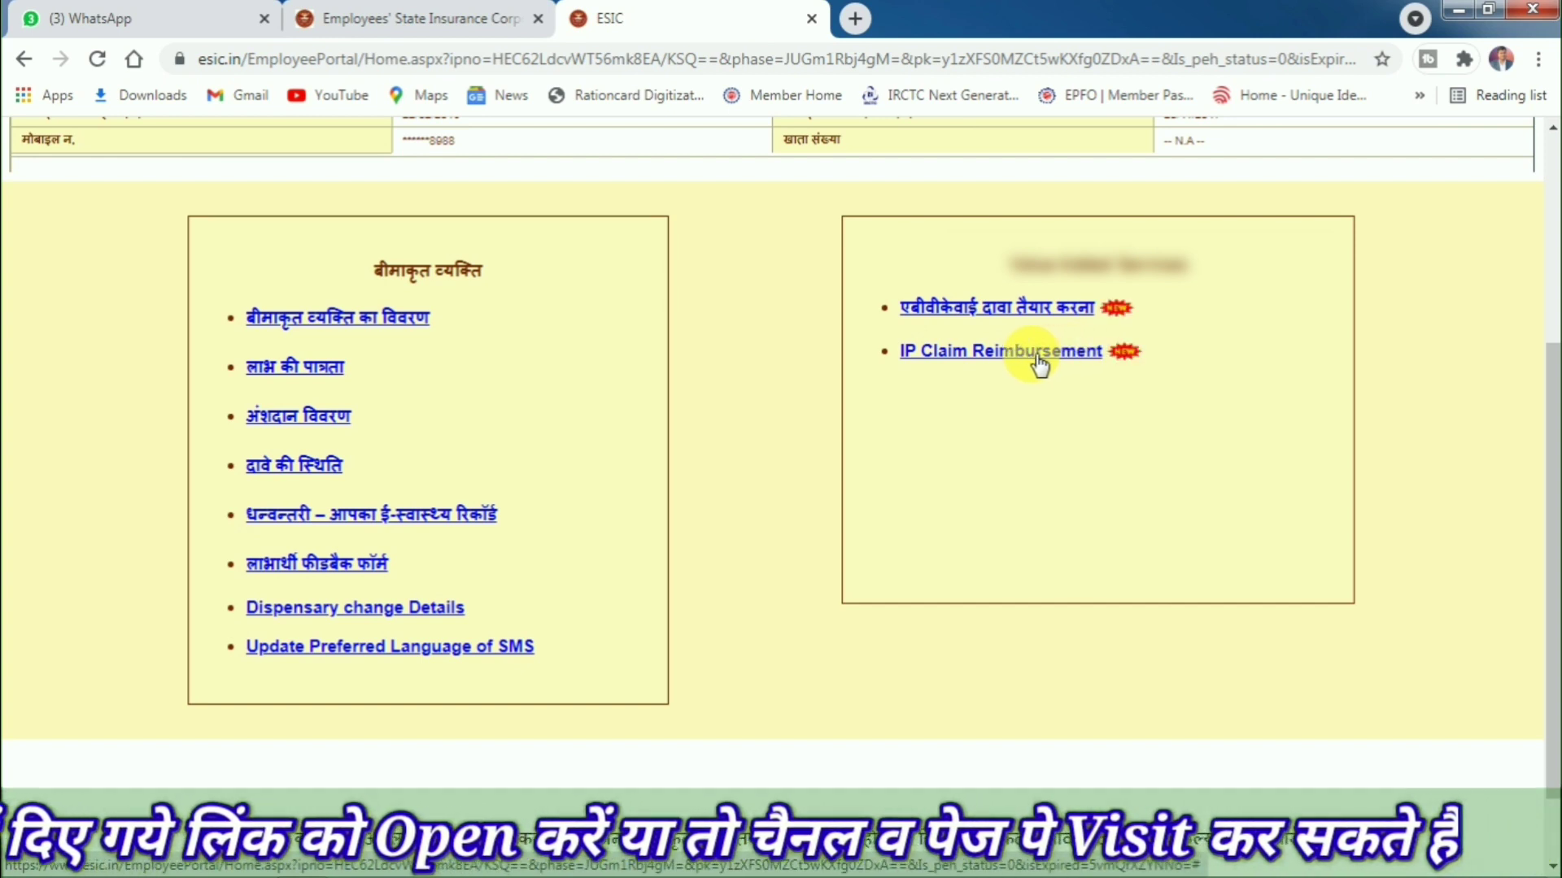
Step: Open the dispensary change details form and enable dispensary changes for the insured person (IP)
left_click(388, 612)
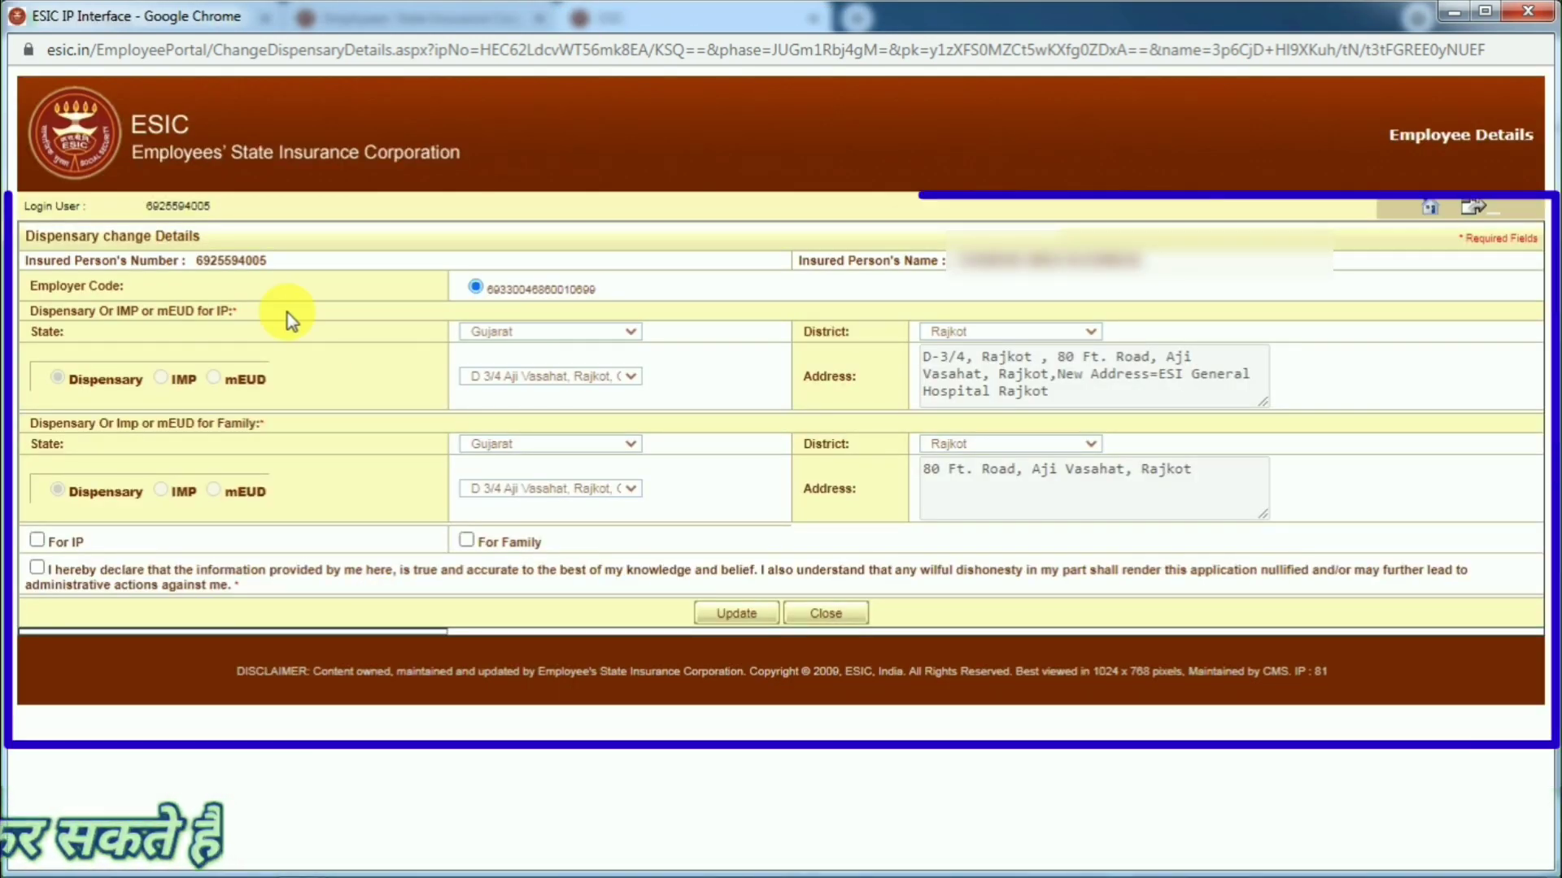
left_click_drag(34, 237, 174, 240)
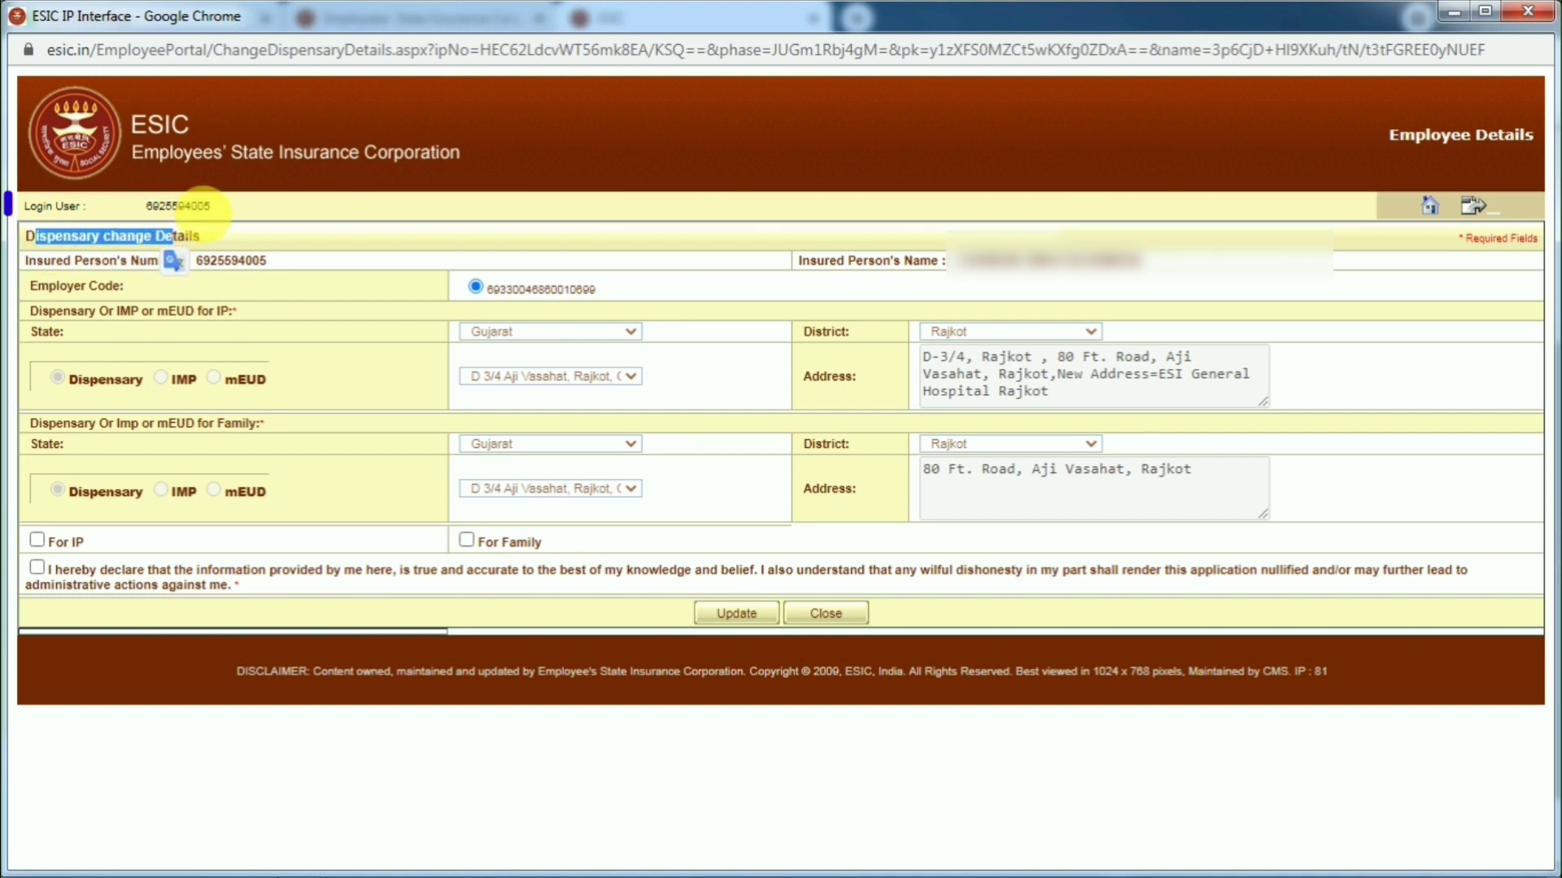
left_click(205, 209)
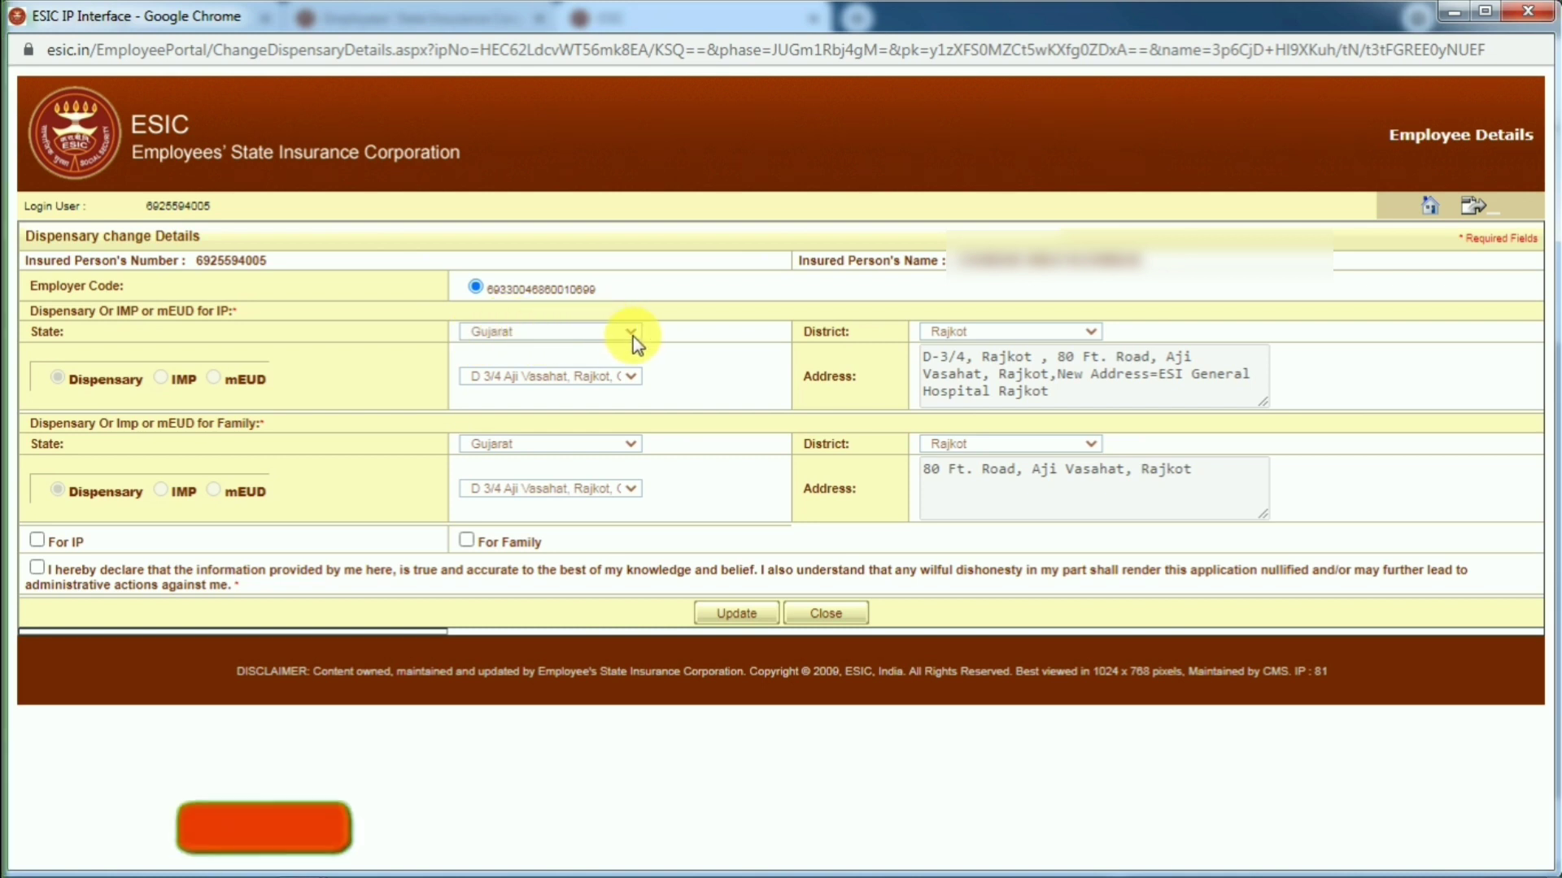
left_click(36, 540)
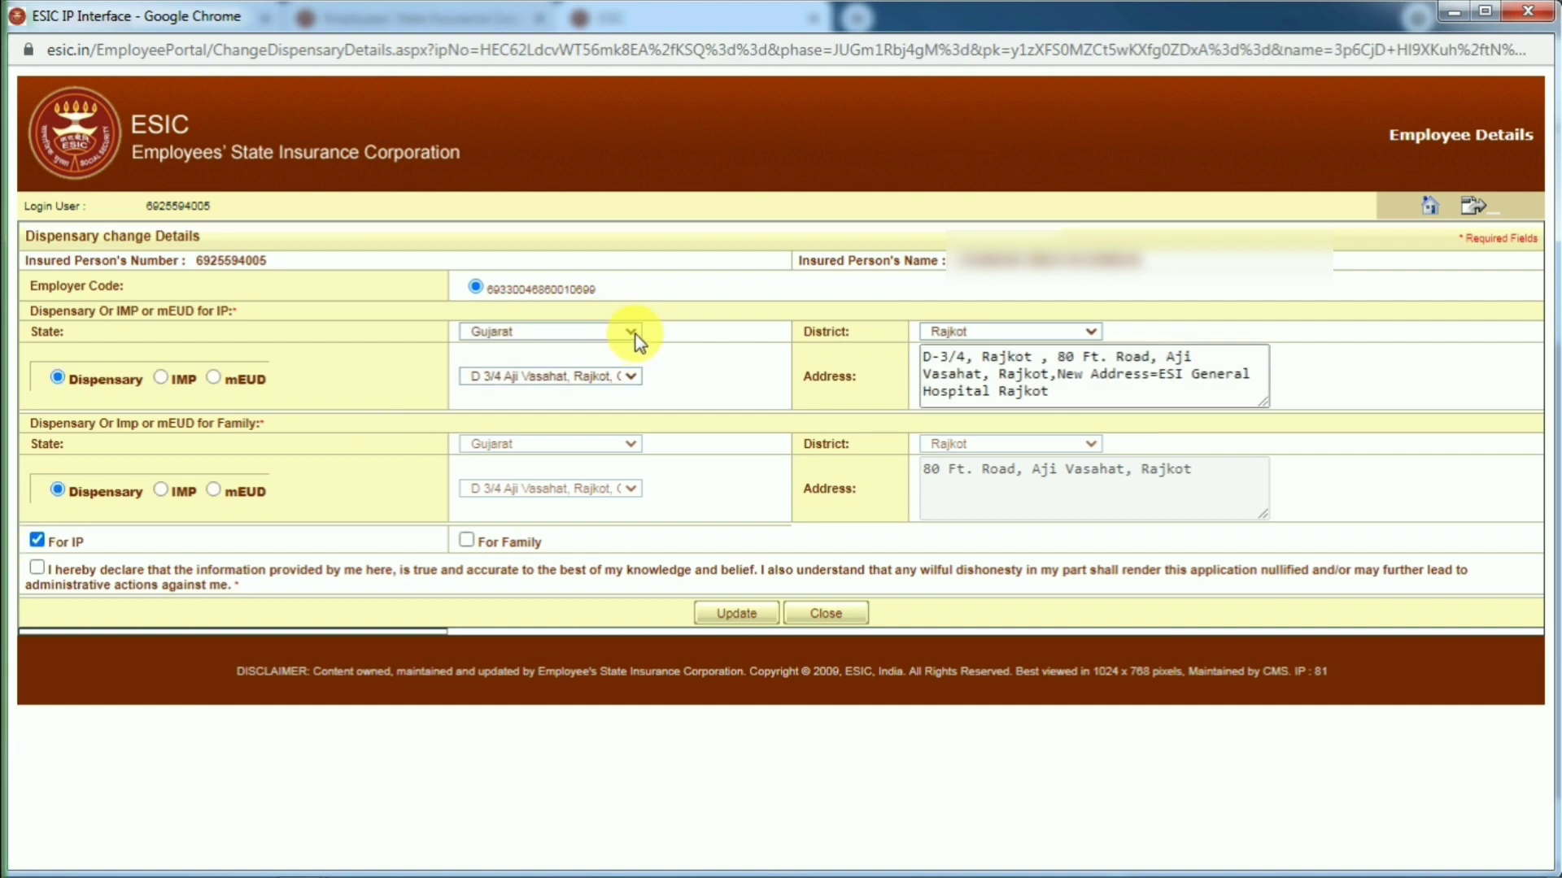
Step: Review the state, district and dispensary choices available for the insured person, keeping the existing selections
left_click(630, 332)
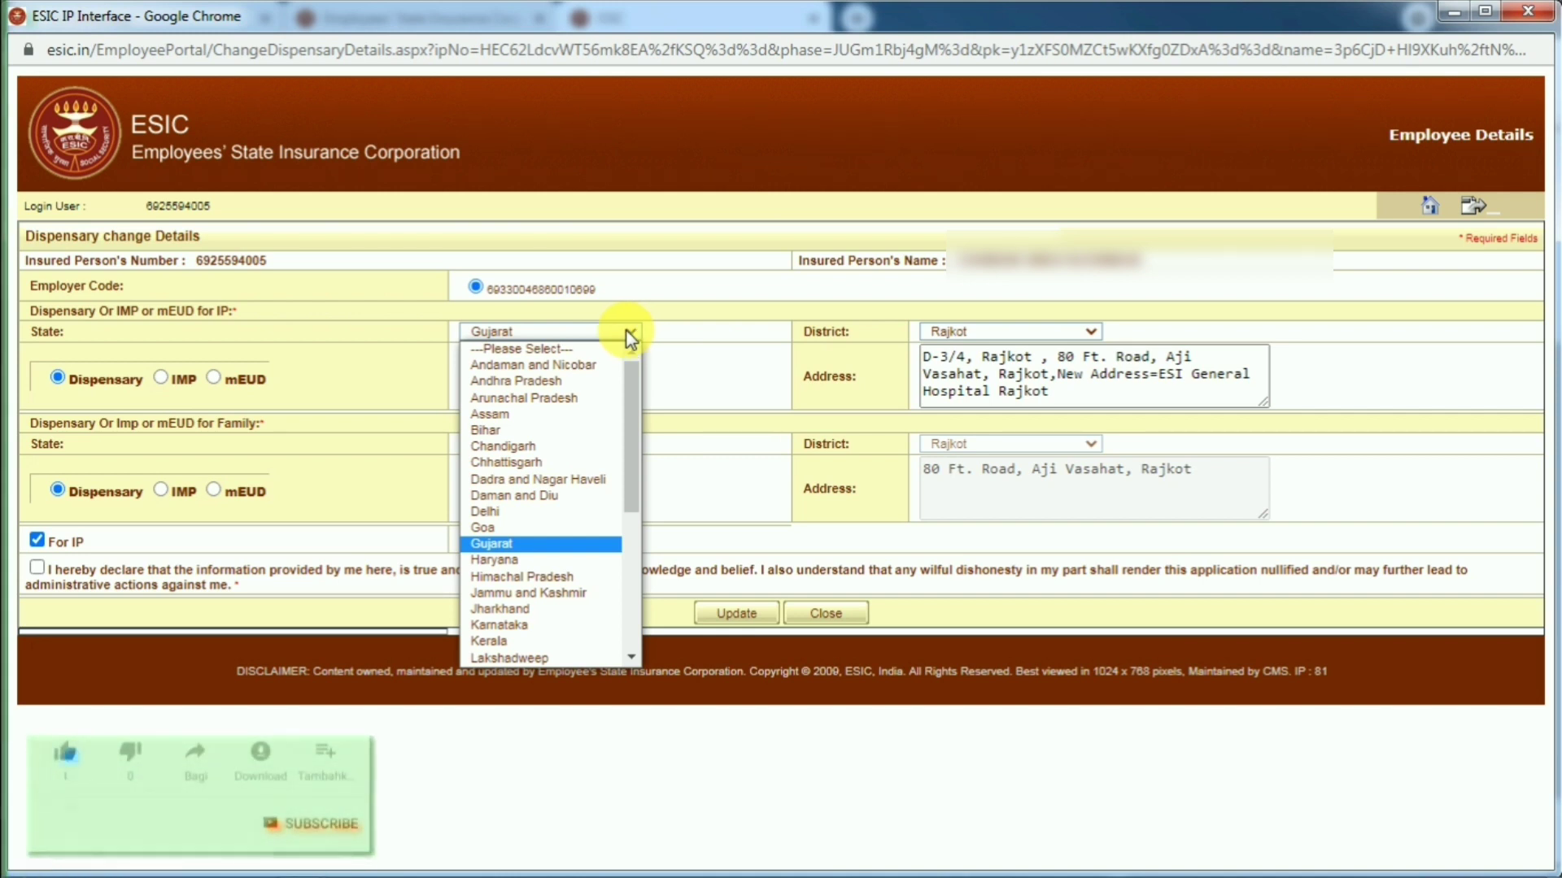
left_click(780, 358)
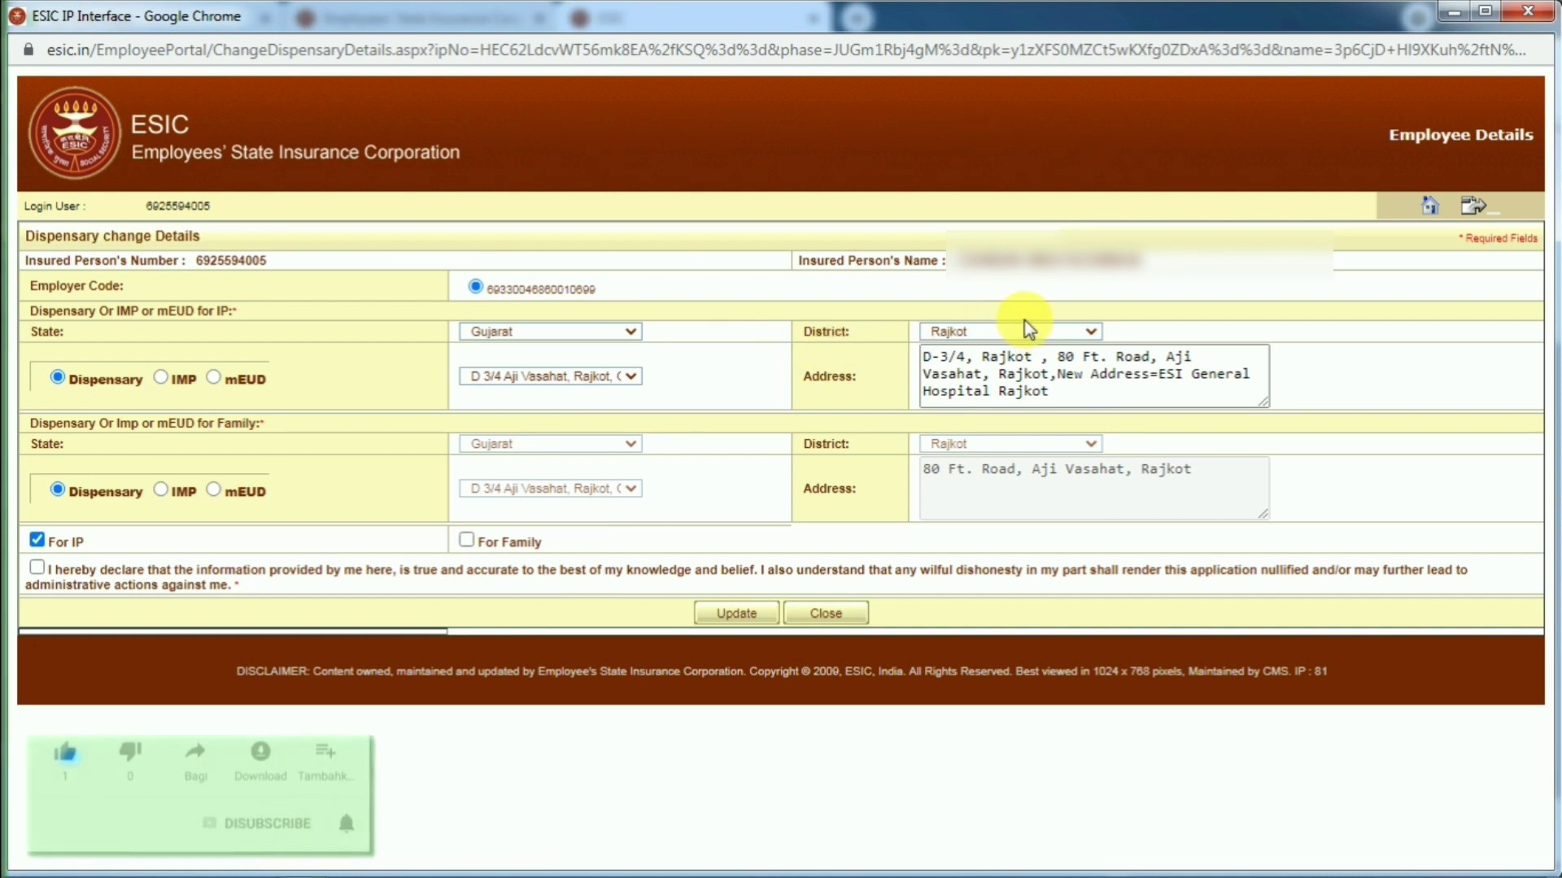
left_click(1098, 335)
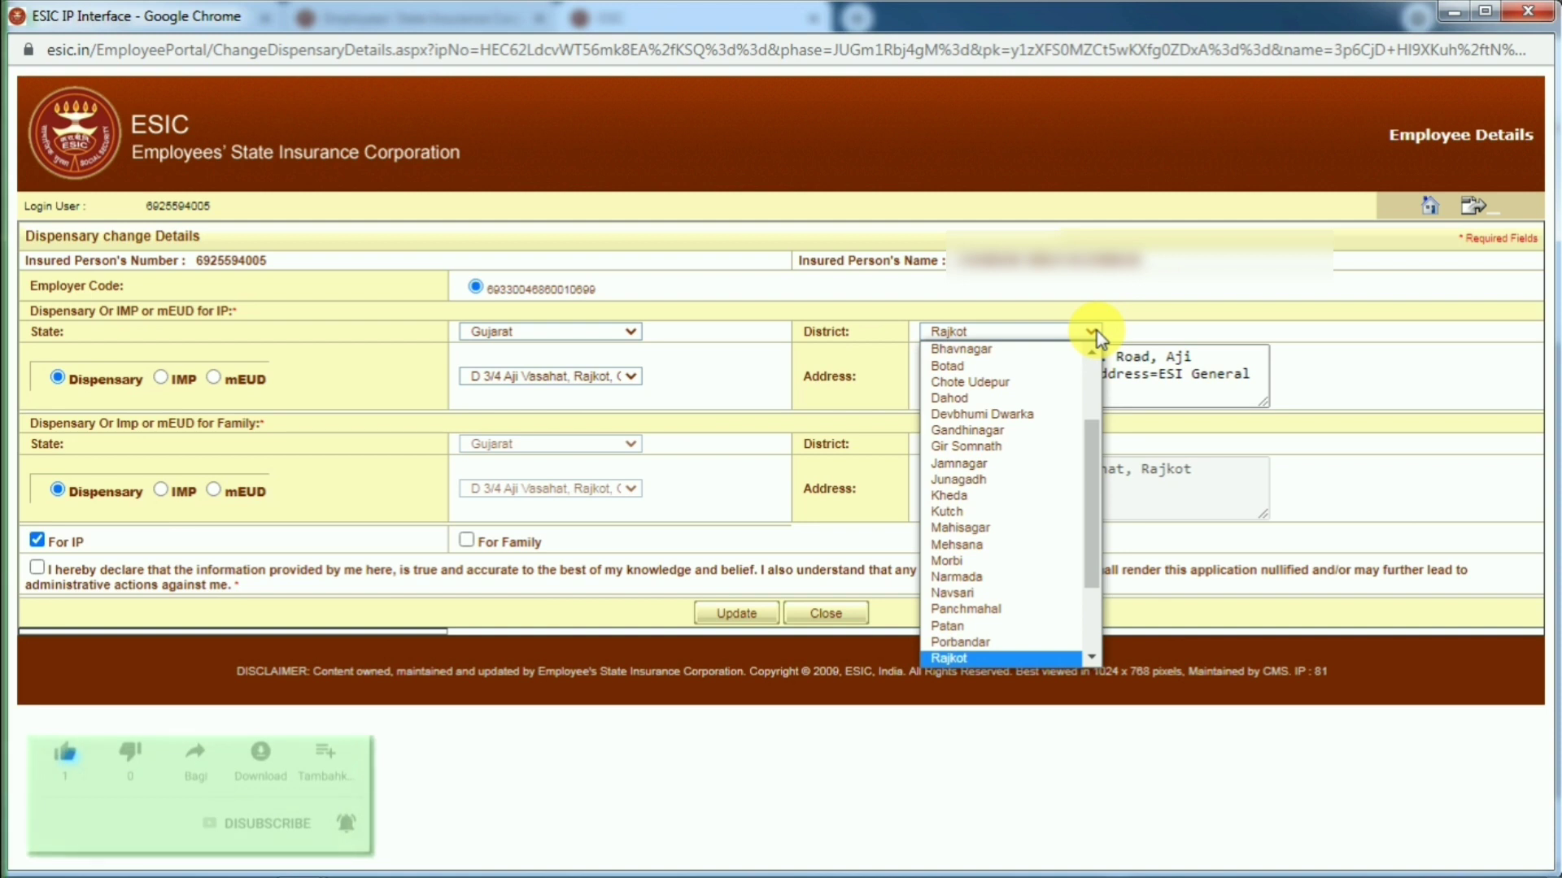
left_click(1151, 301)
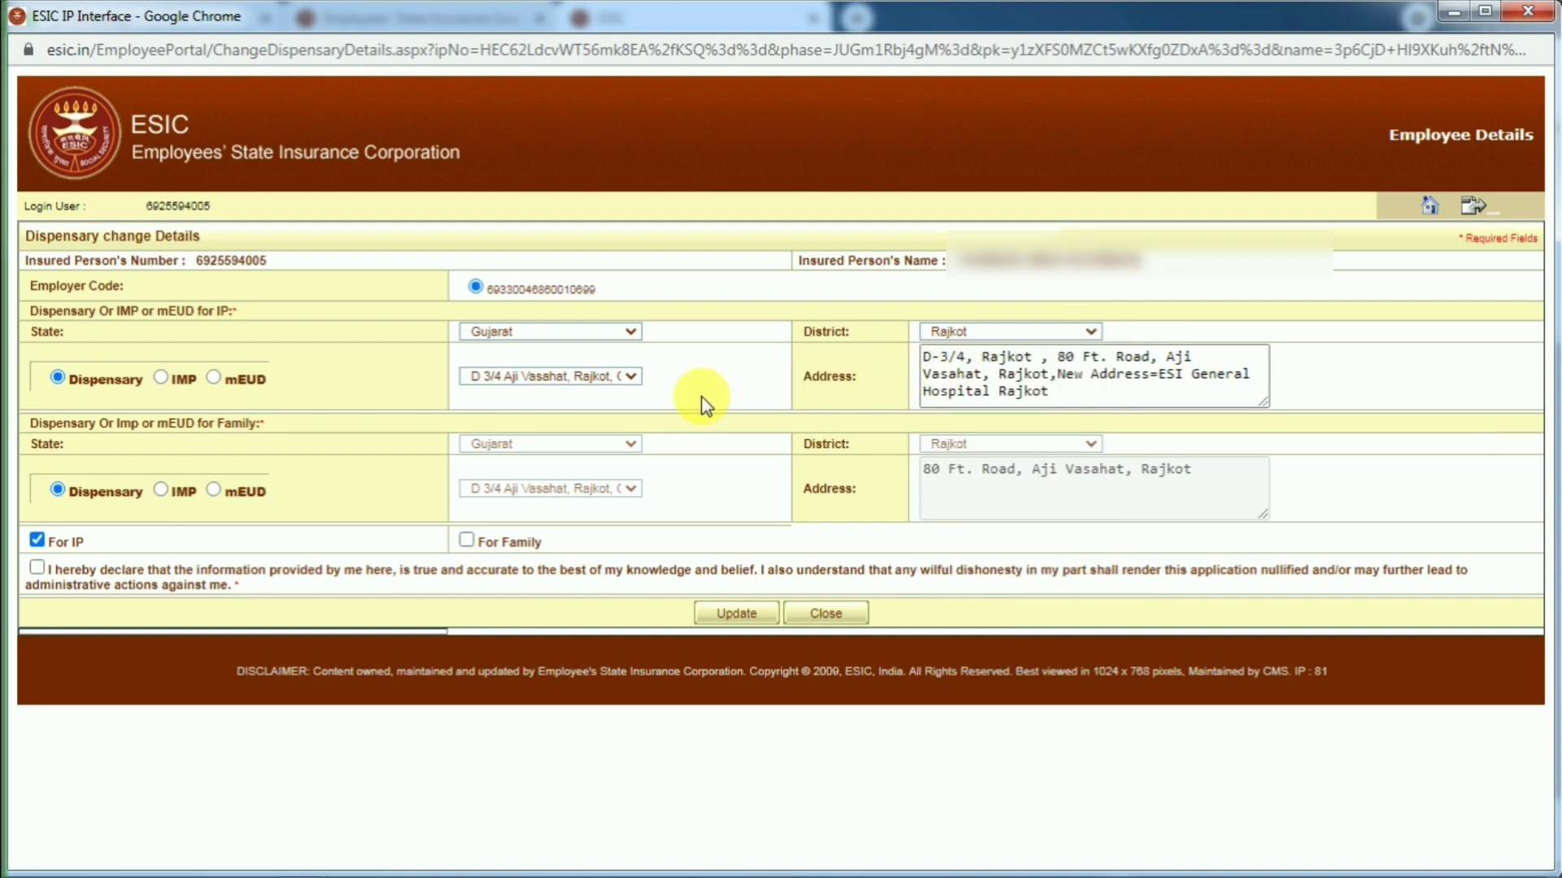
left_click(634, 377)
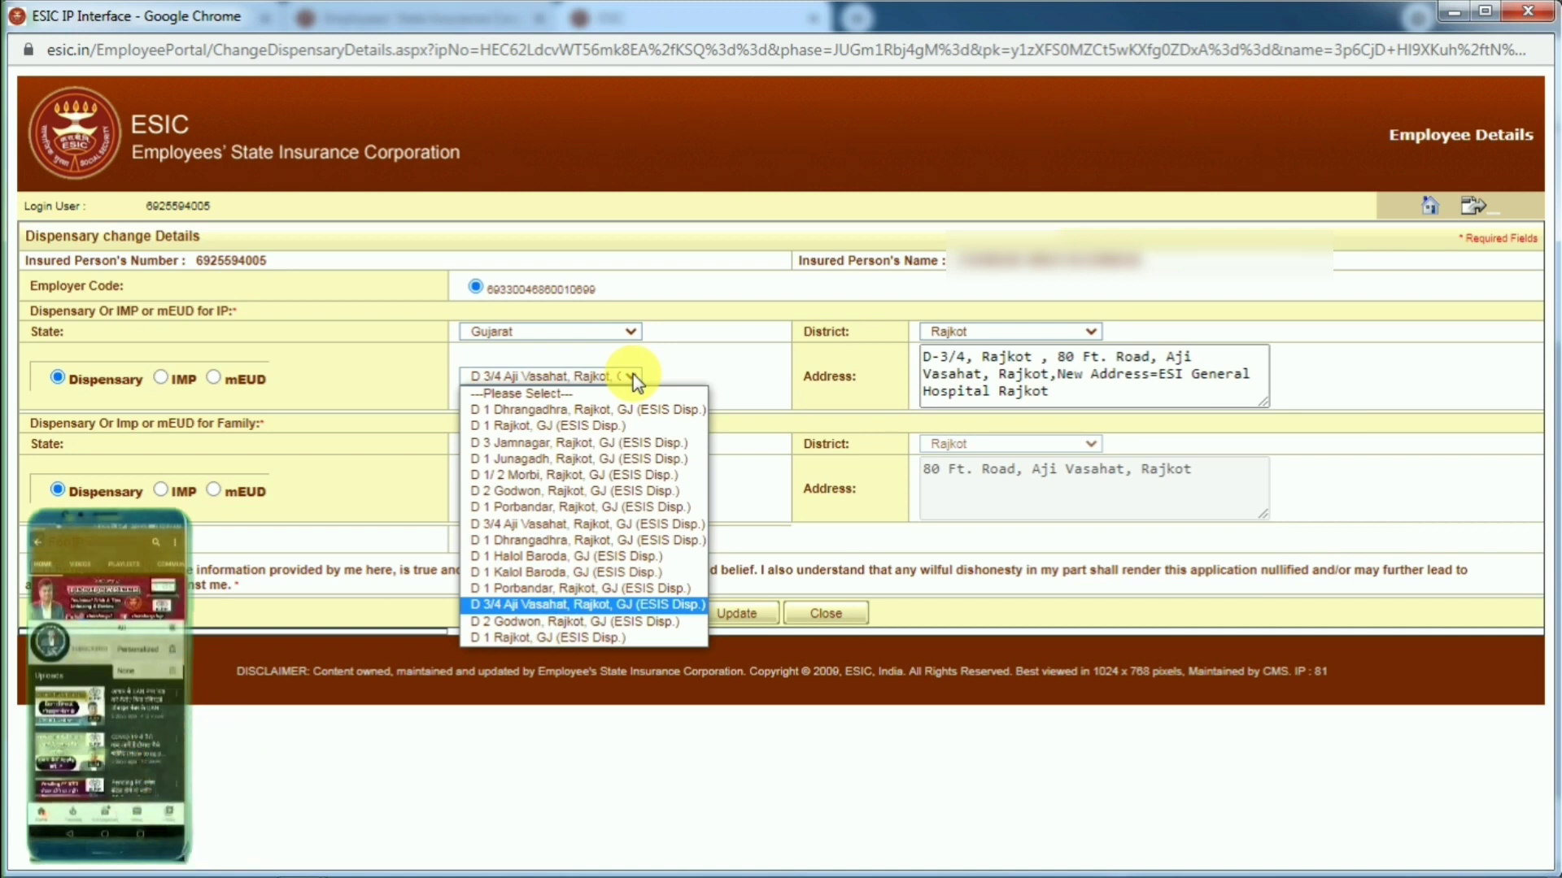
left_click(738, 347)
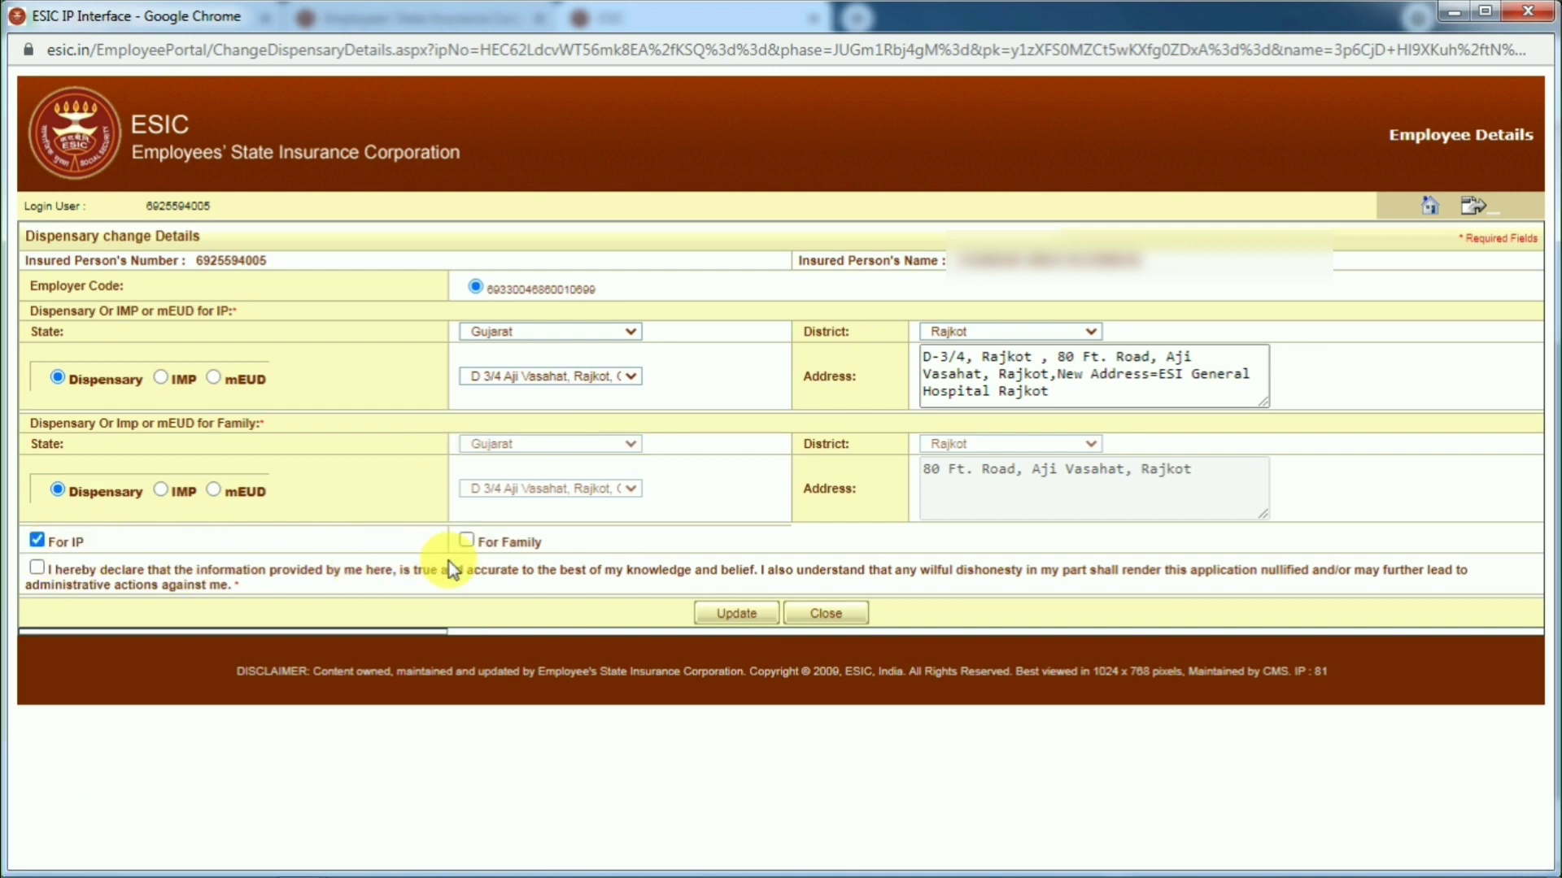
Step: Enable dispensary changes for the family, dismiss the browser notifications and set the family's state to Bihar
left_click(464, 540)
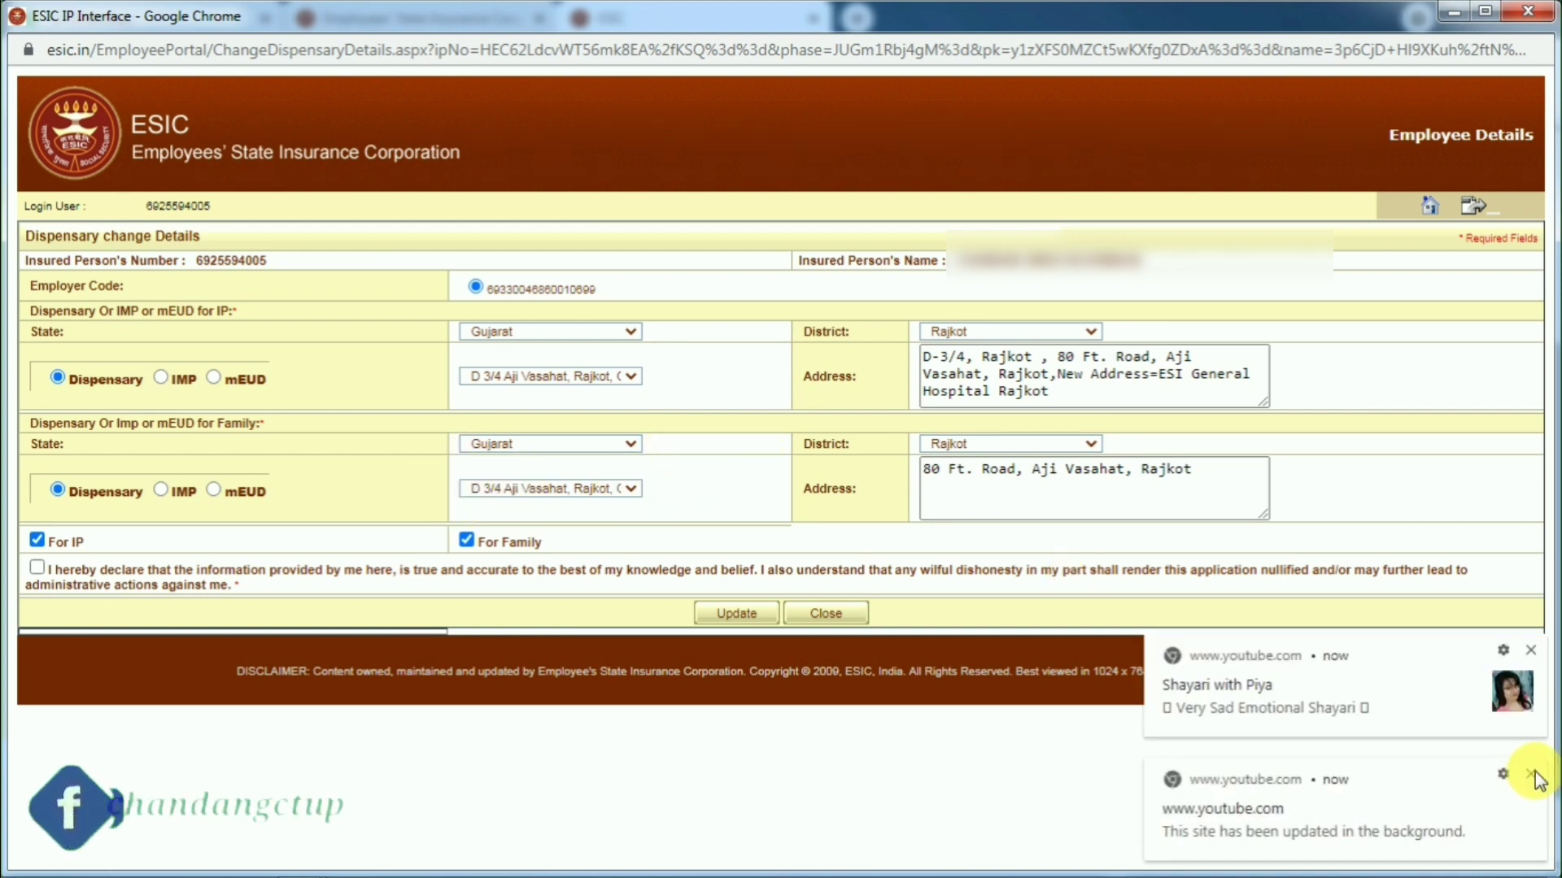
left_click(1533, 773)
left_click(1532, 773)
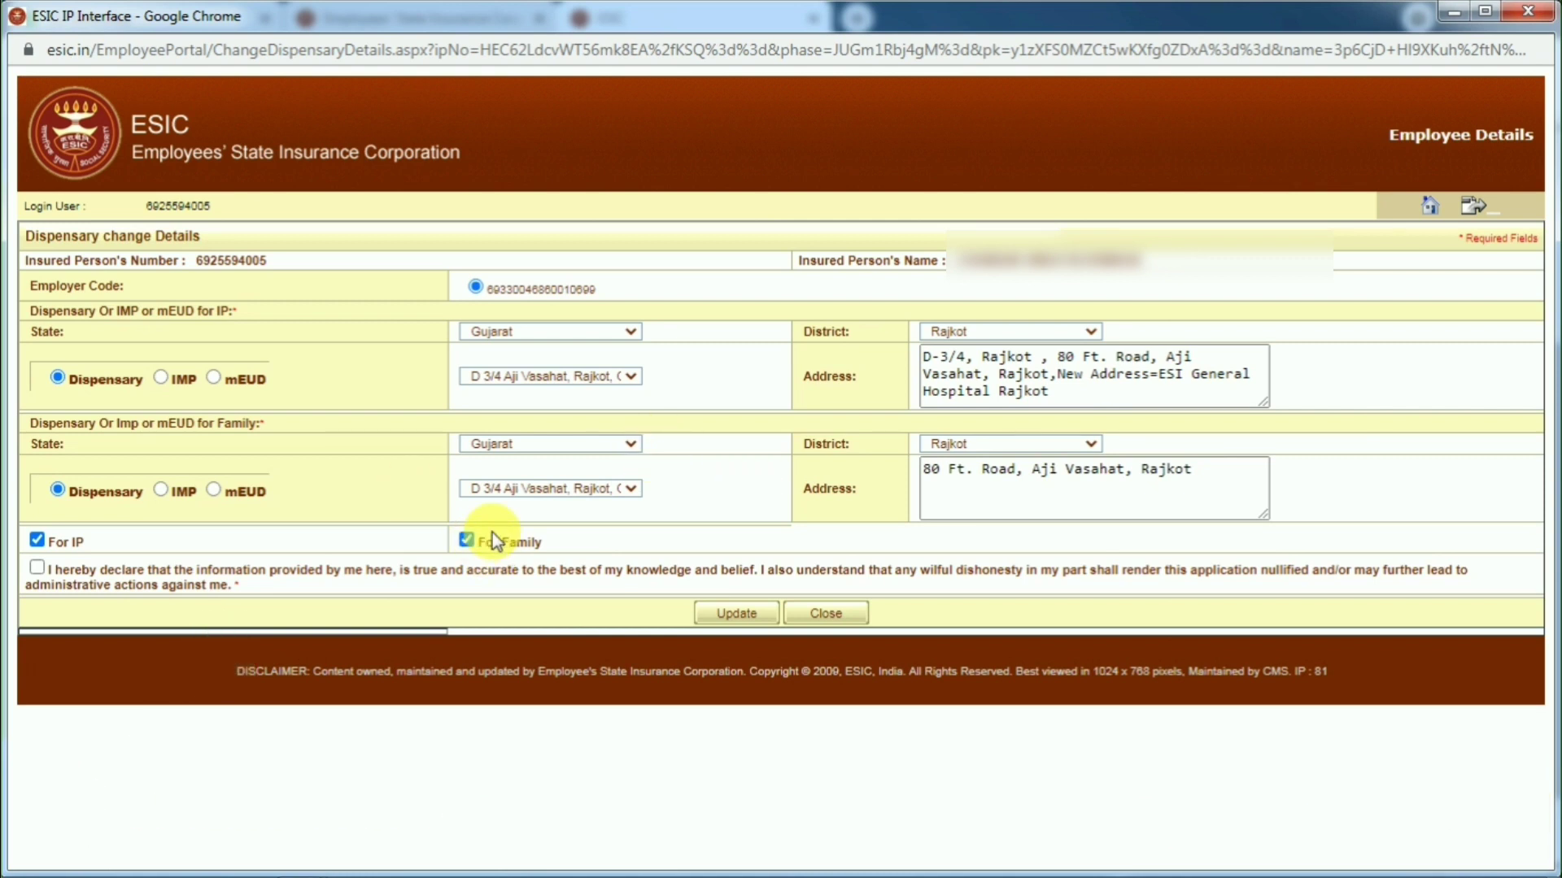
left_click(632, 445)
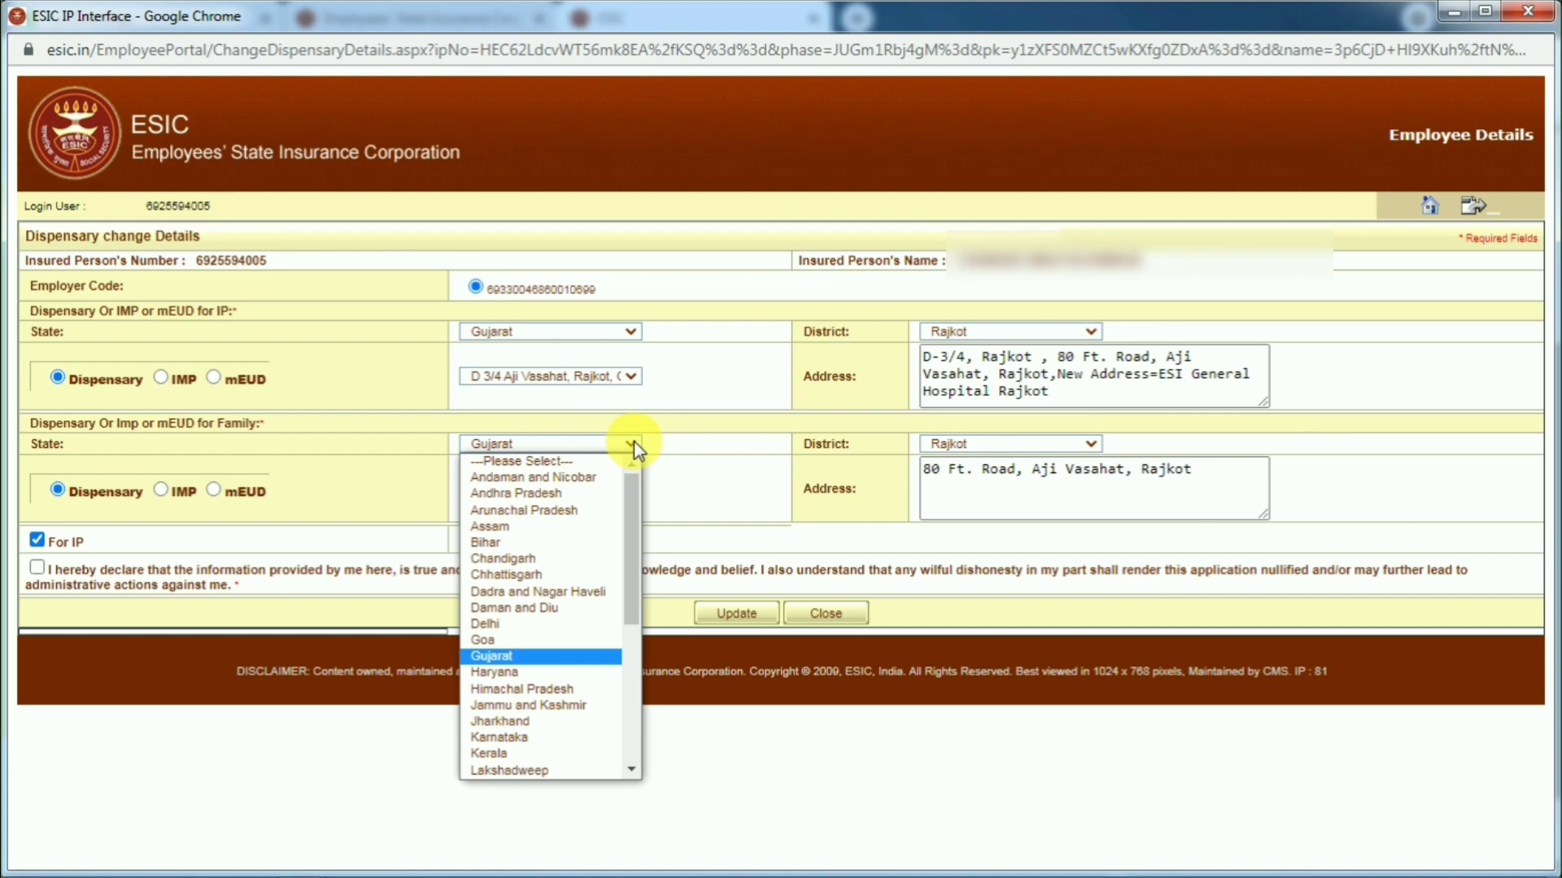
left_click(564, 540)
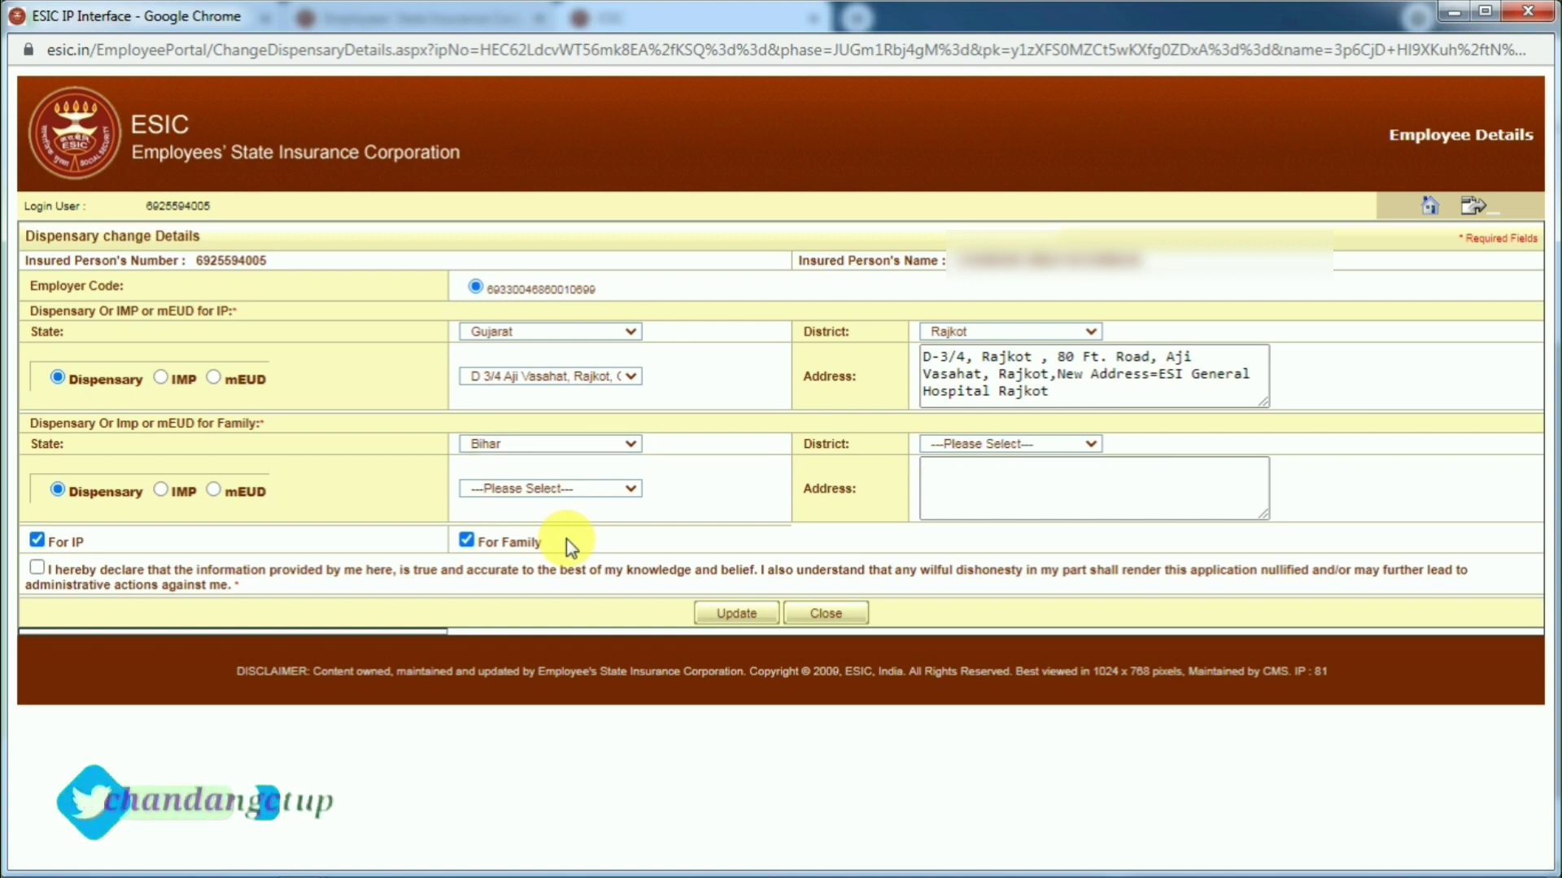
Step: Set the family's district to Aurangabad and check which dispensaries are offered there
left_click(960, 445)
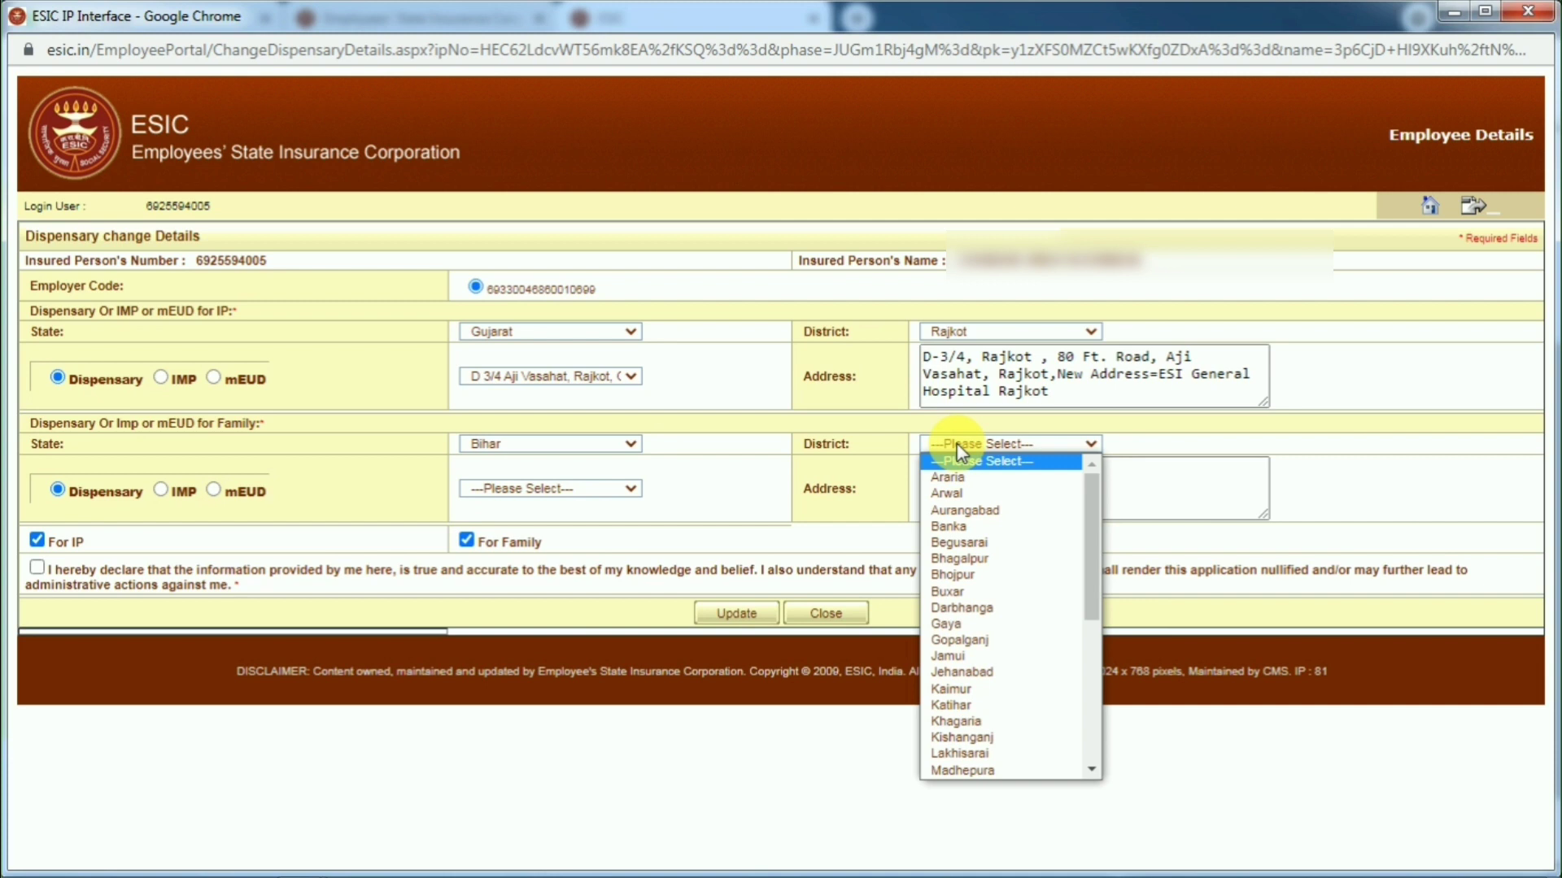
left_click(963, 511)
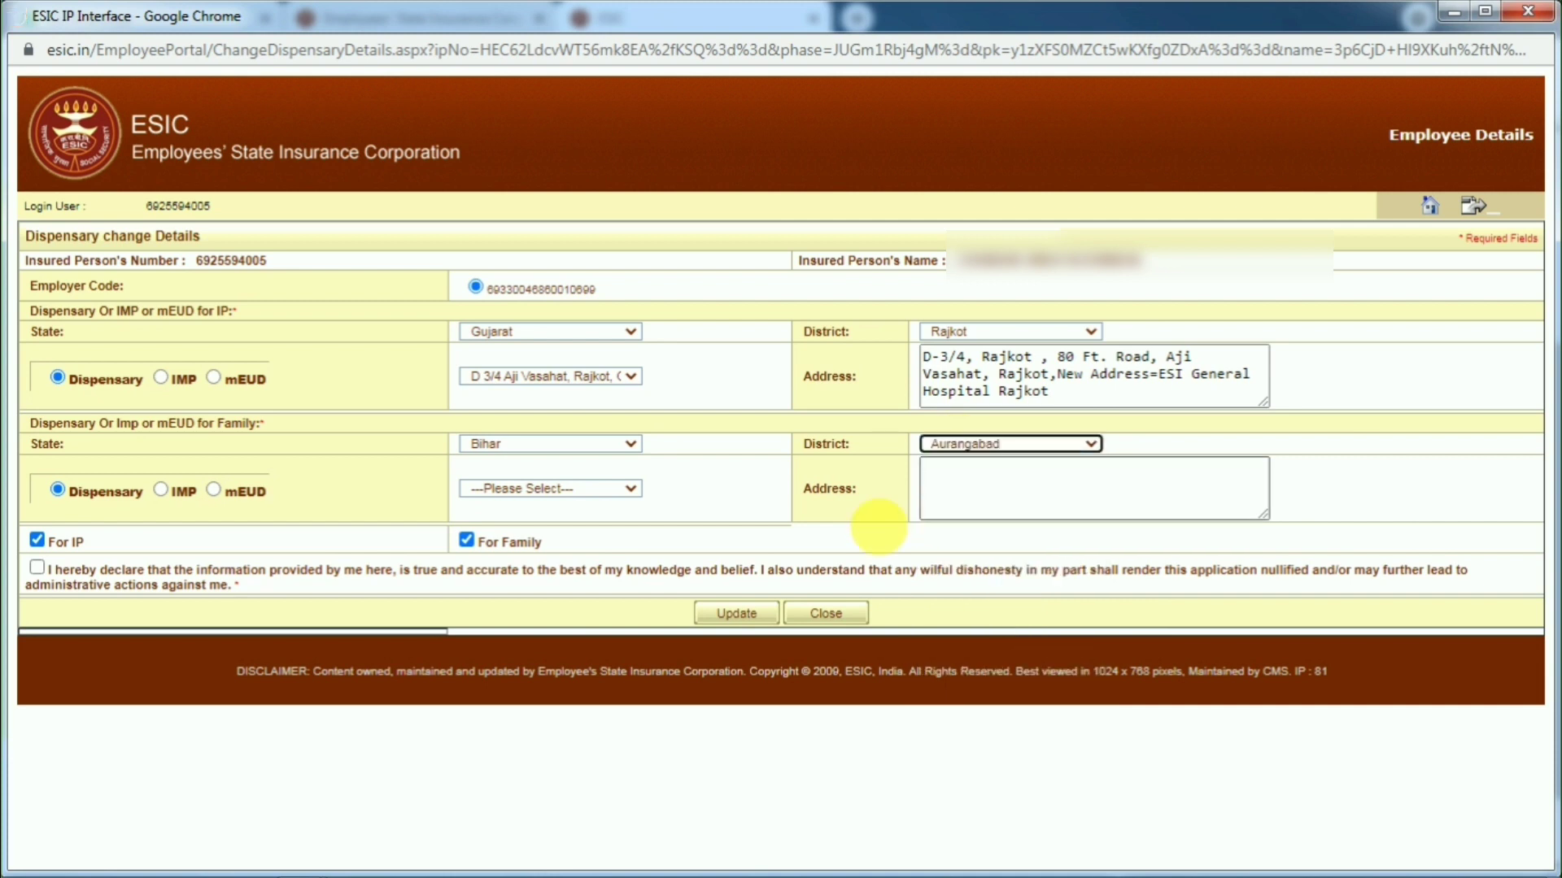
left_click(612, 488)
left_click(734, 465)
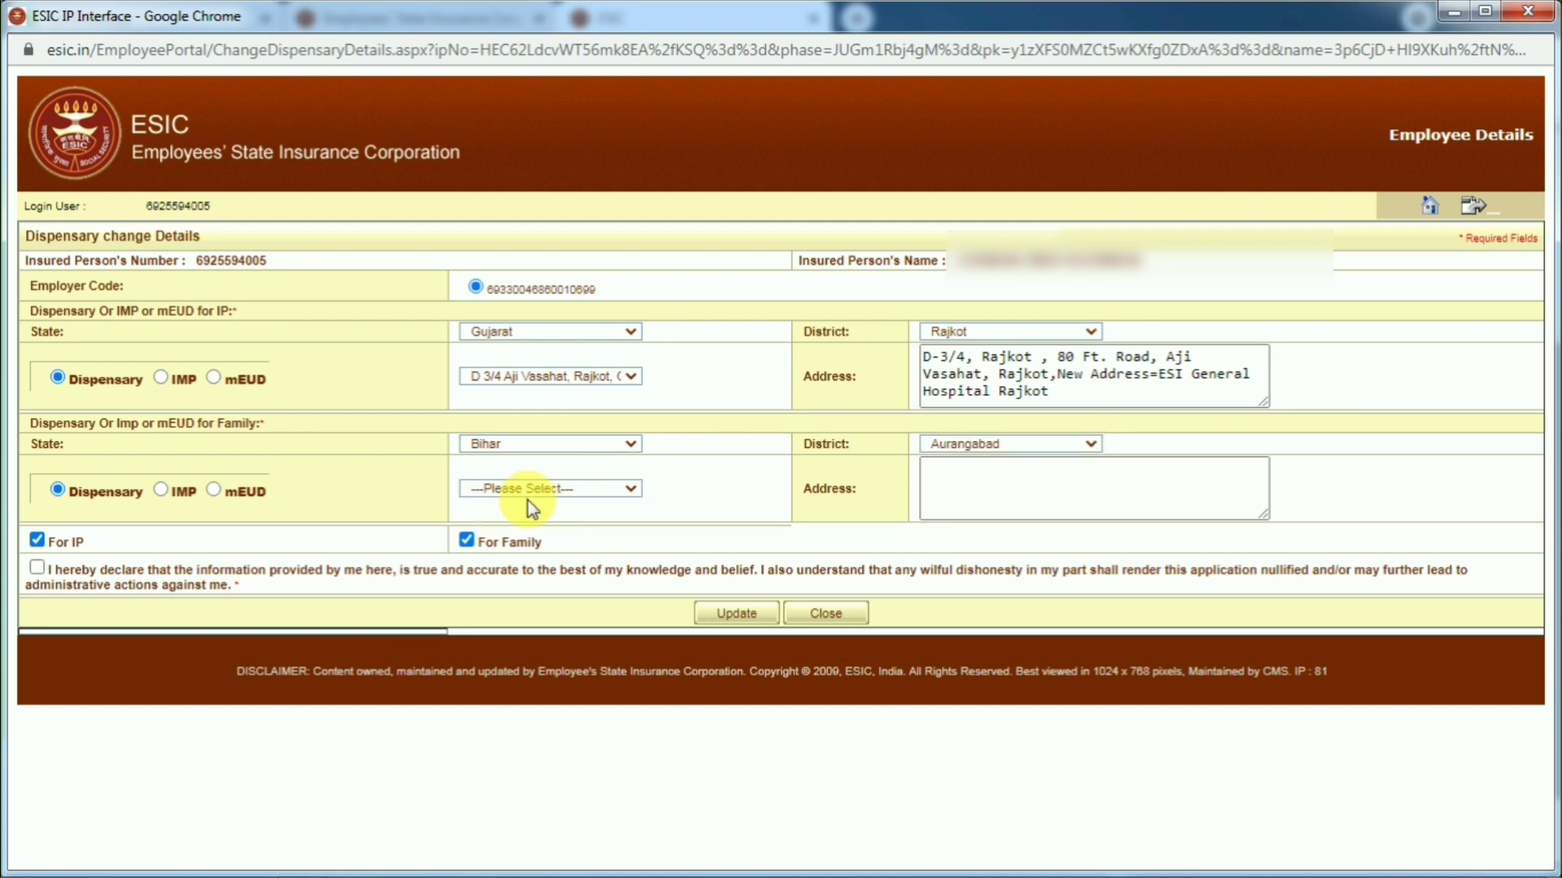
left_click(551, 484)
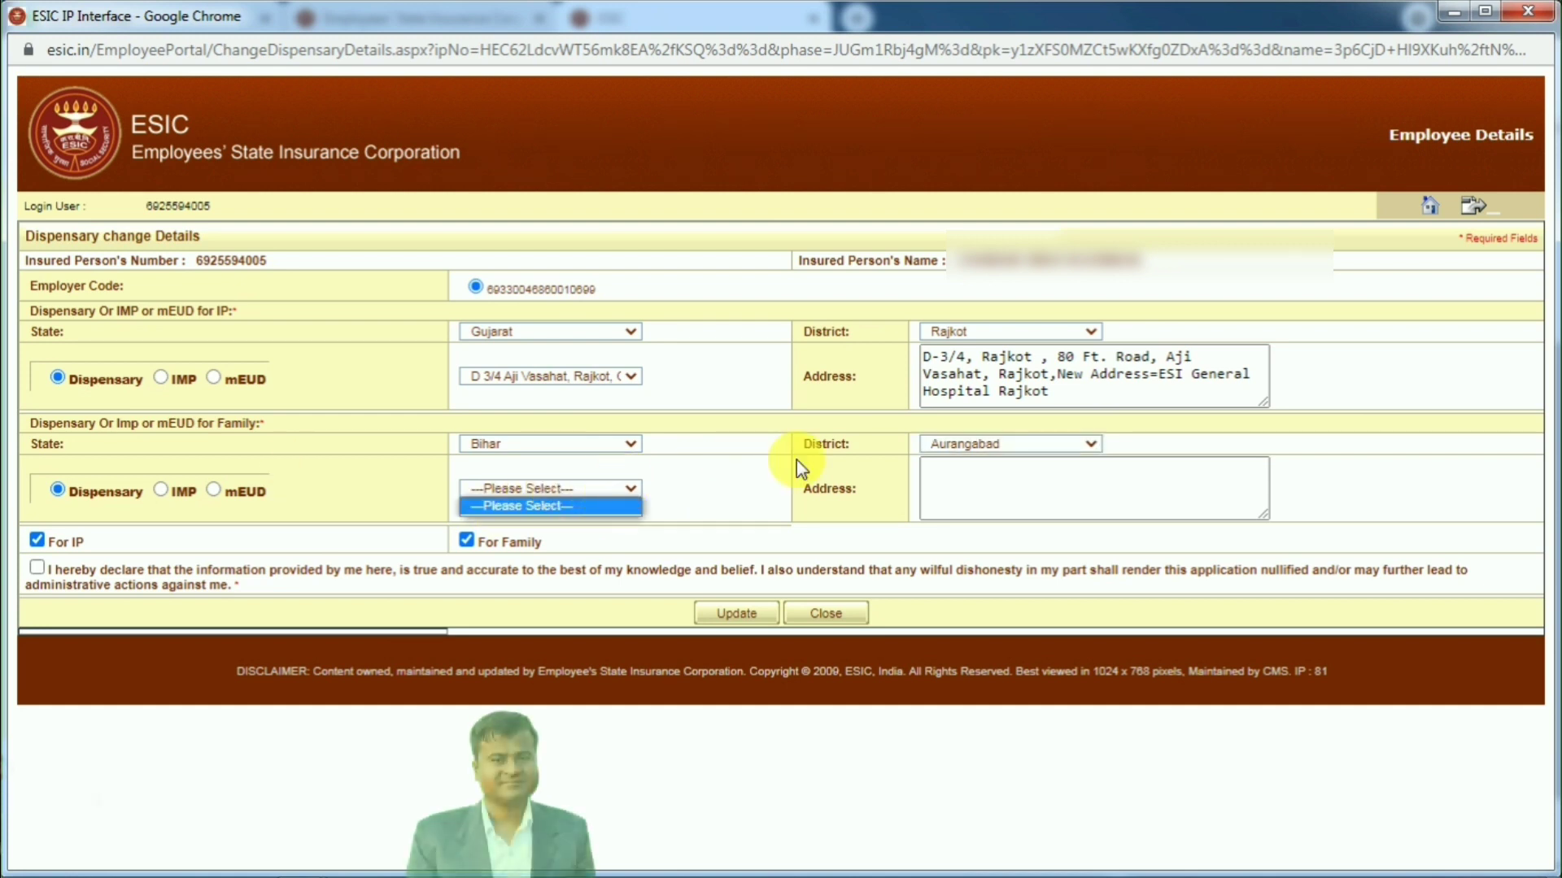
left_click(636, 500)
left_click(619, 485)
left_click(710, 470)
Step: Set the family's district to Bhojpur and choose DCBO - Ara as the family dispensary
left_click(969, 449)
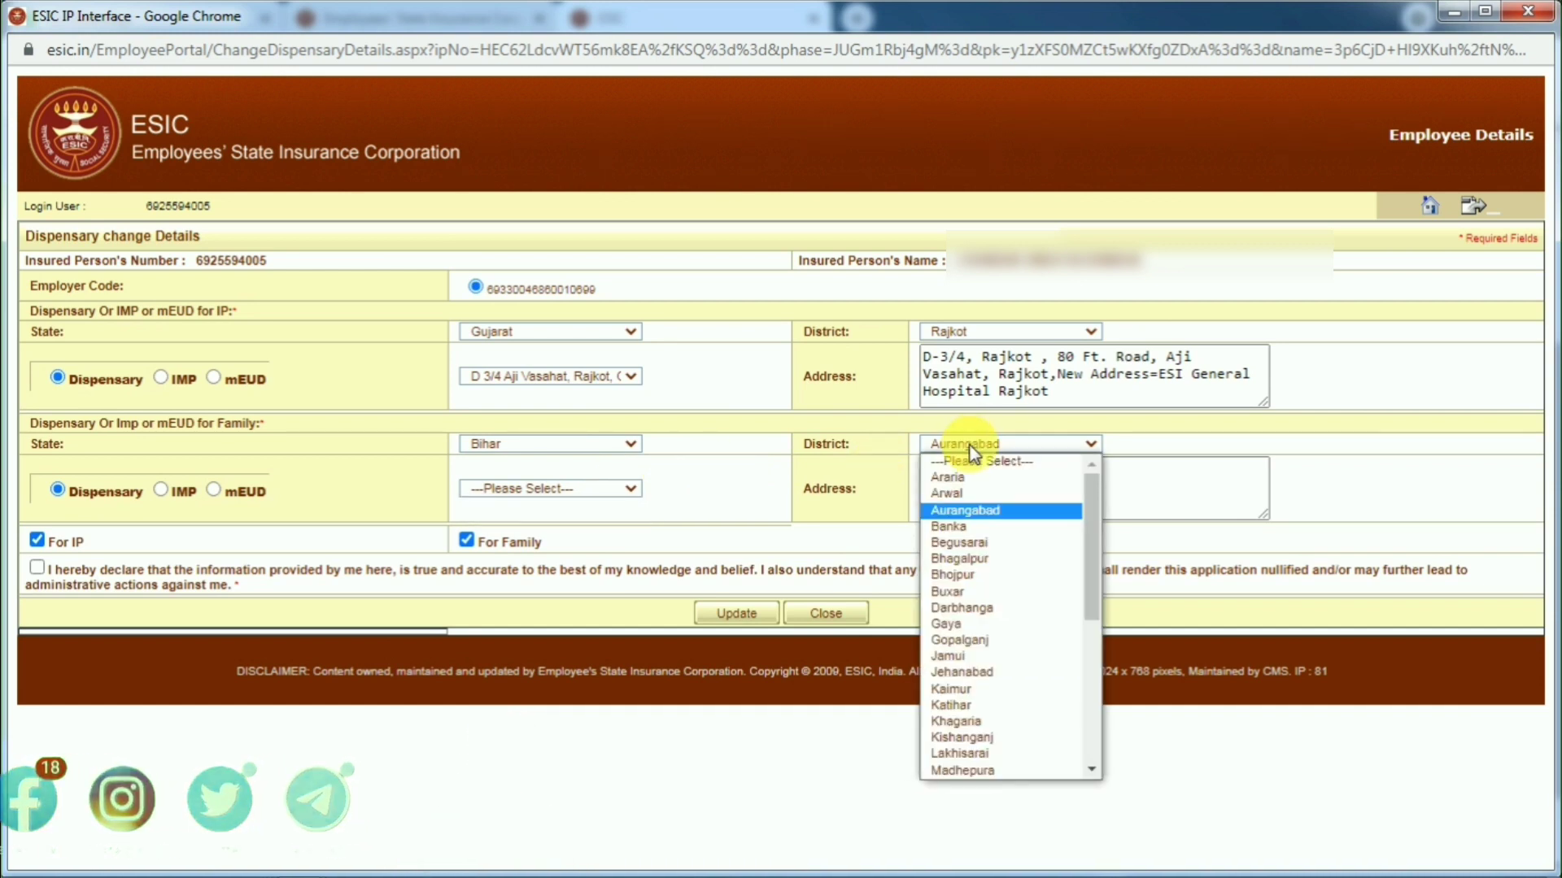
left_click(975, 585)
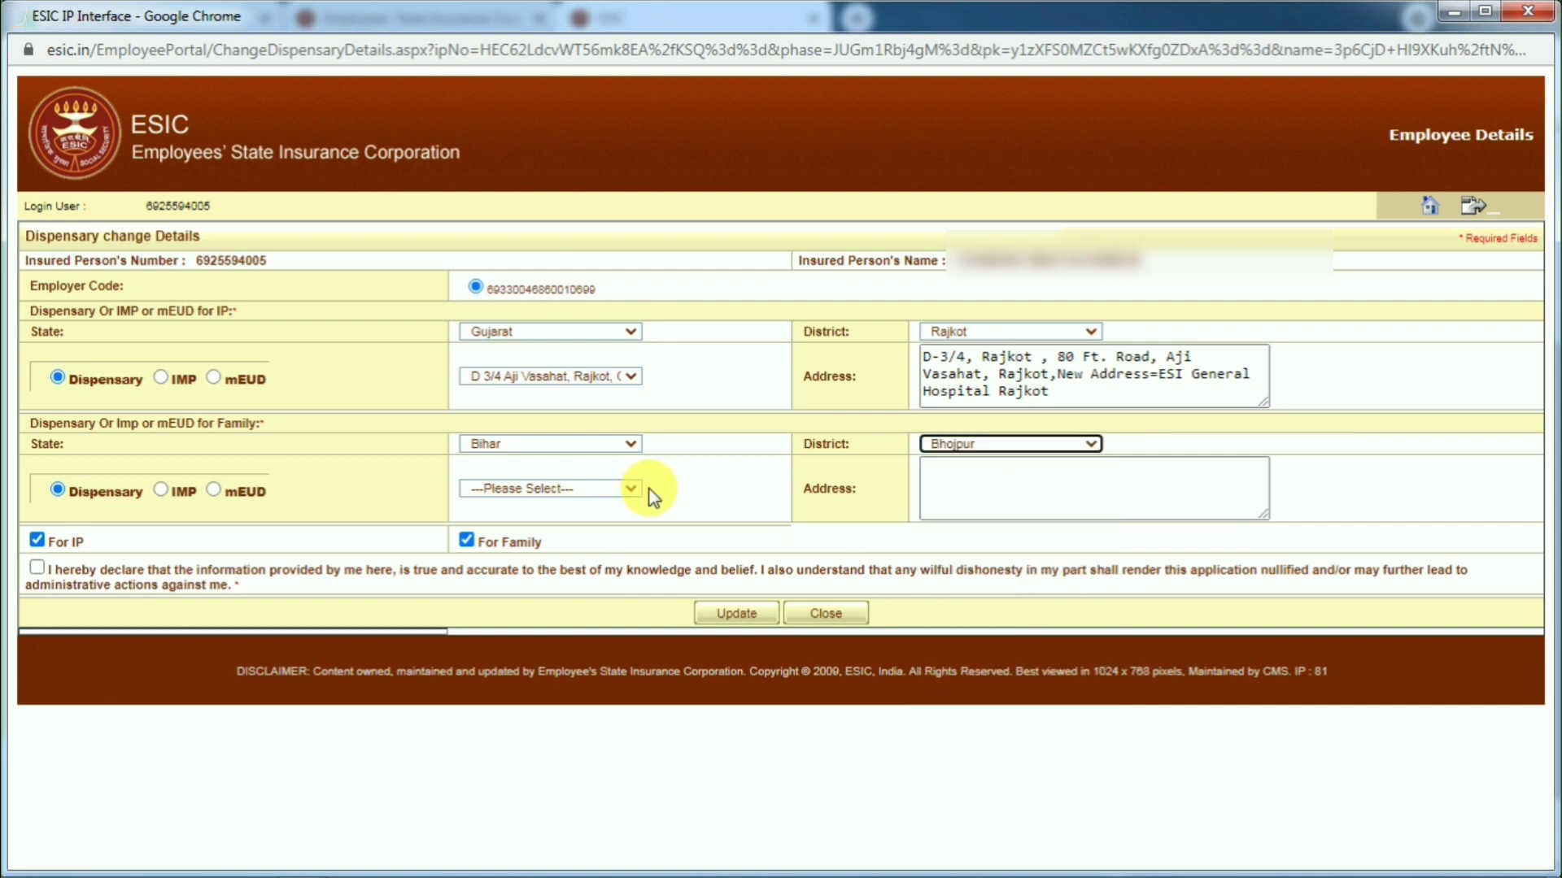
left_click(596, 489)
left_click(597, 487)
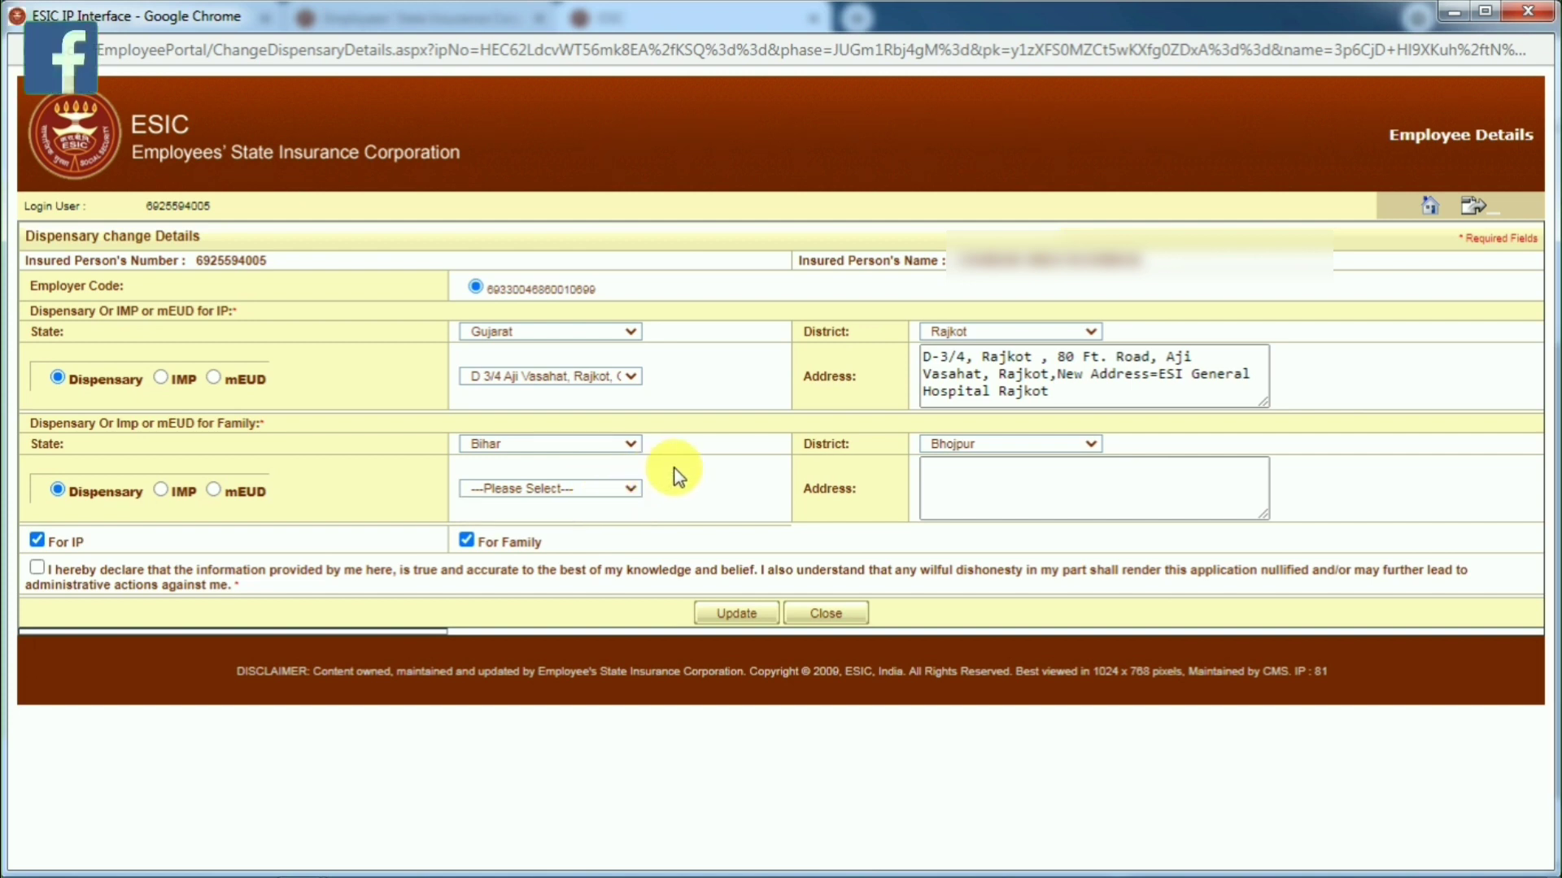
left_click(627, 486)
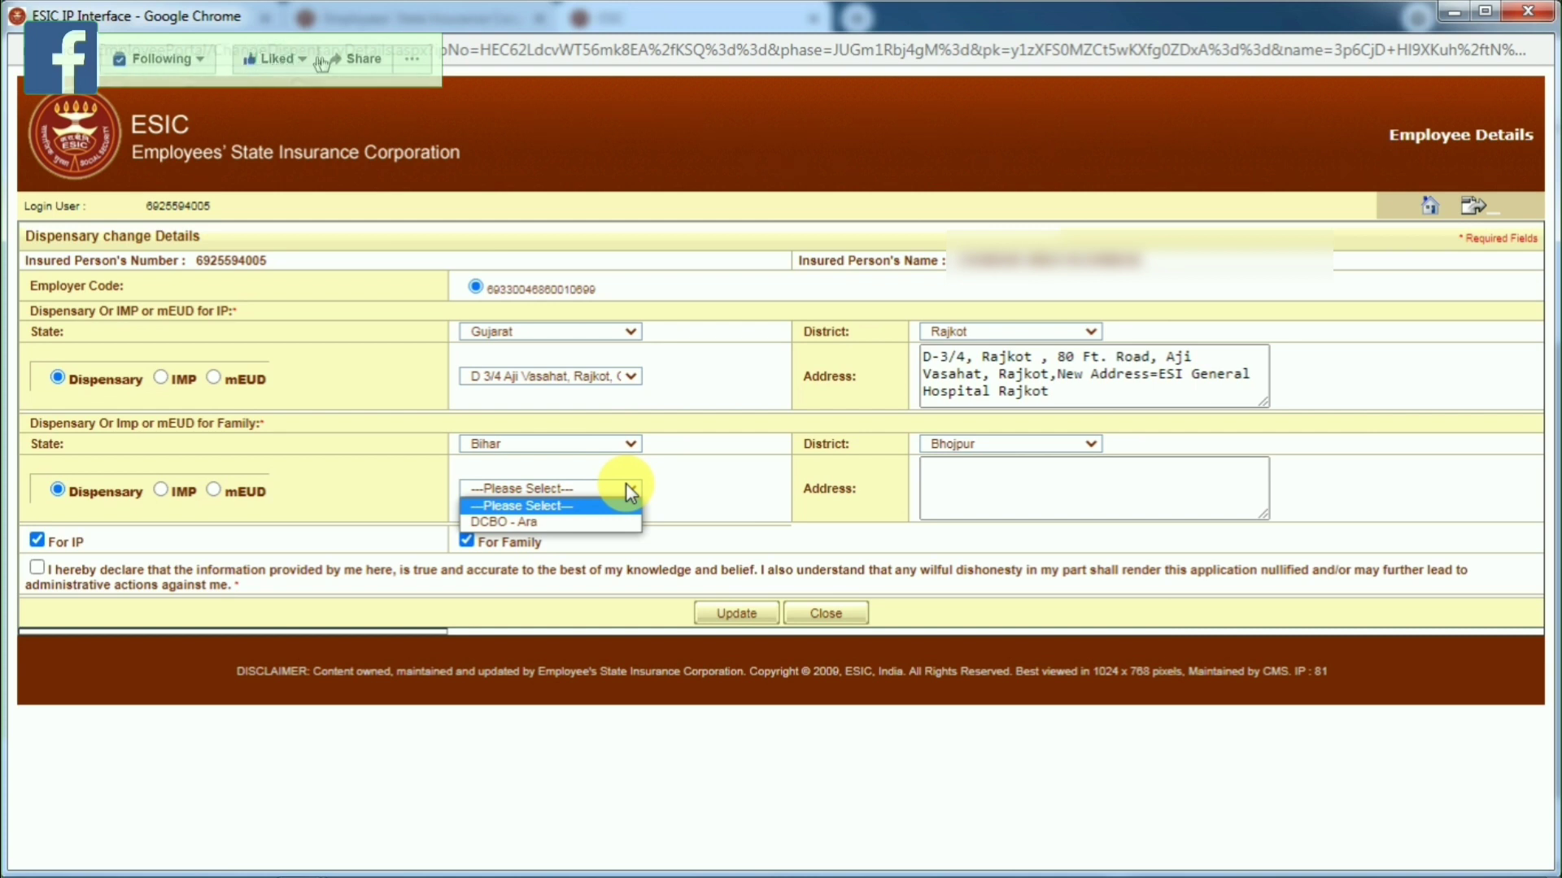
left_click(561, 523)
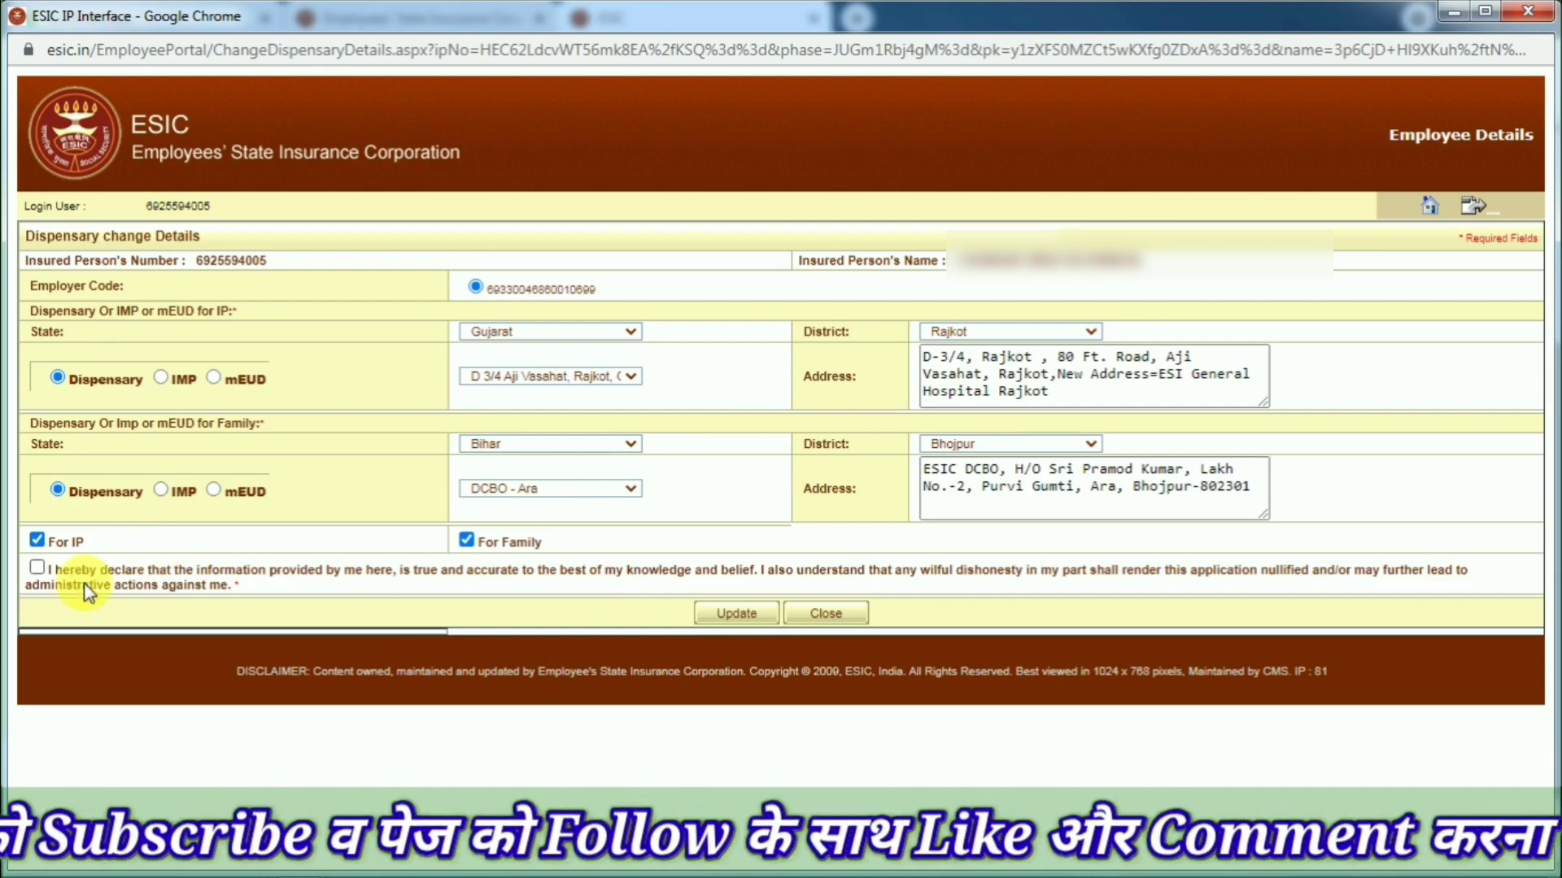
Step: Accept the declaration and try to submit the dispensary update, closing the form at the end
left_click(36, 569)
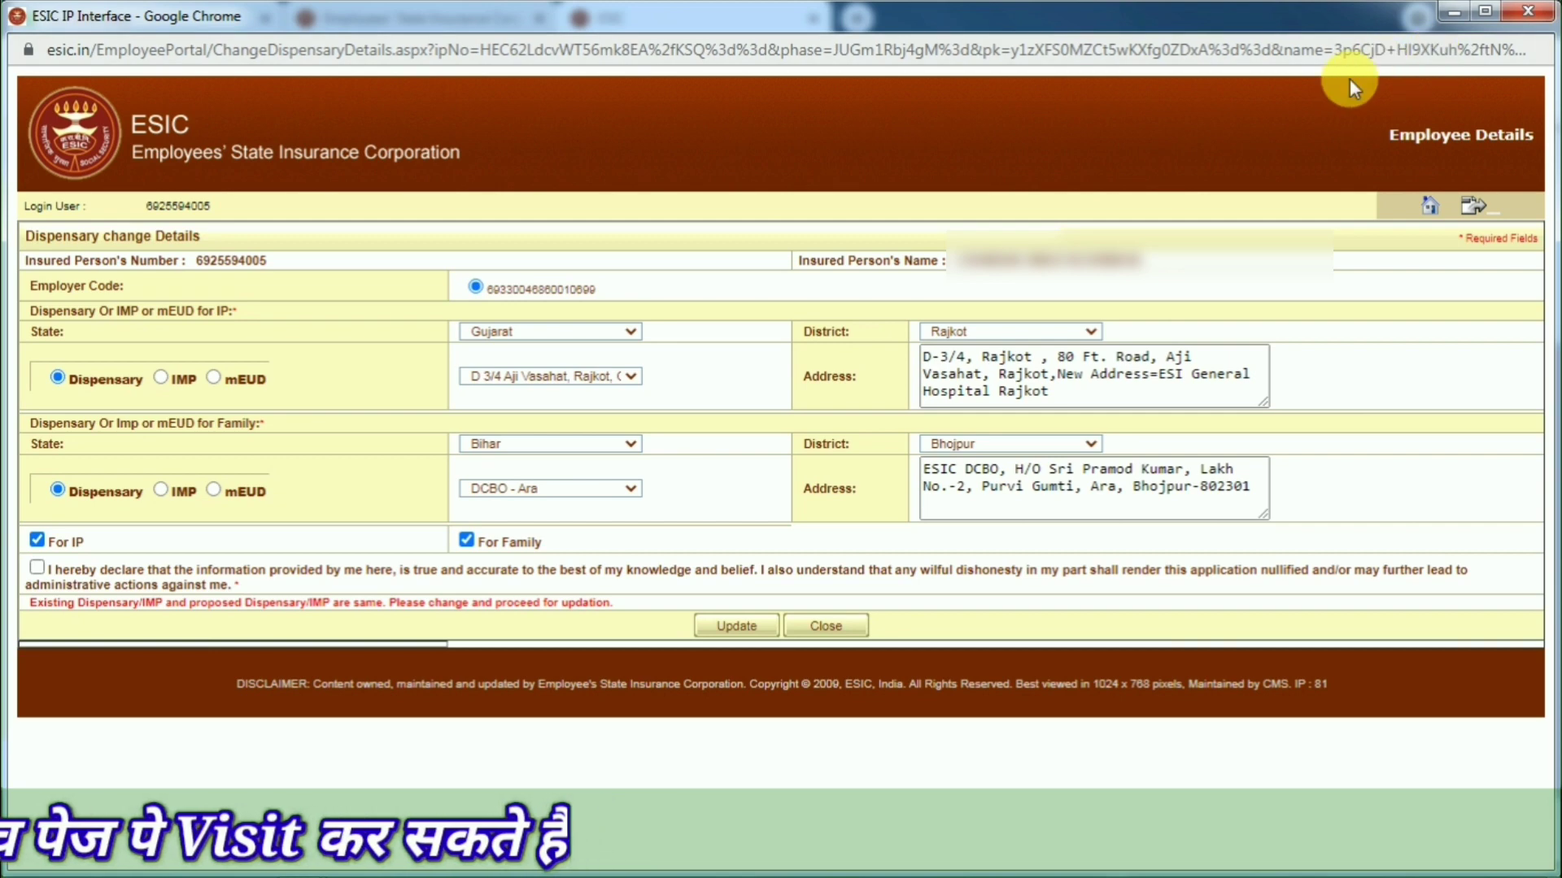
left_click(1514, 17)
Step: Open the preferred SMS language page from the portal home and review the available languages
scroll(732, 618, "up", 5)
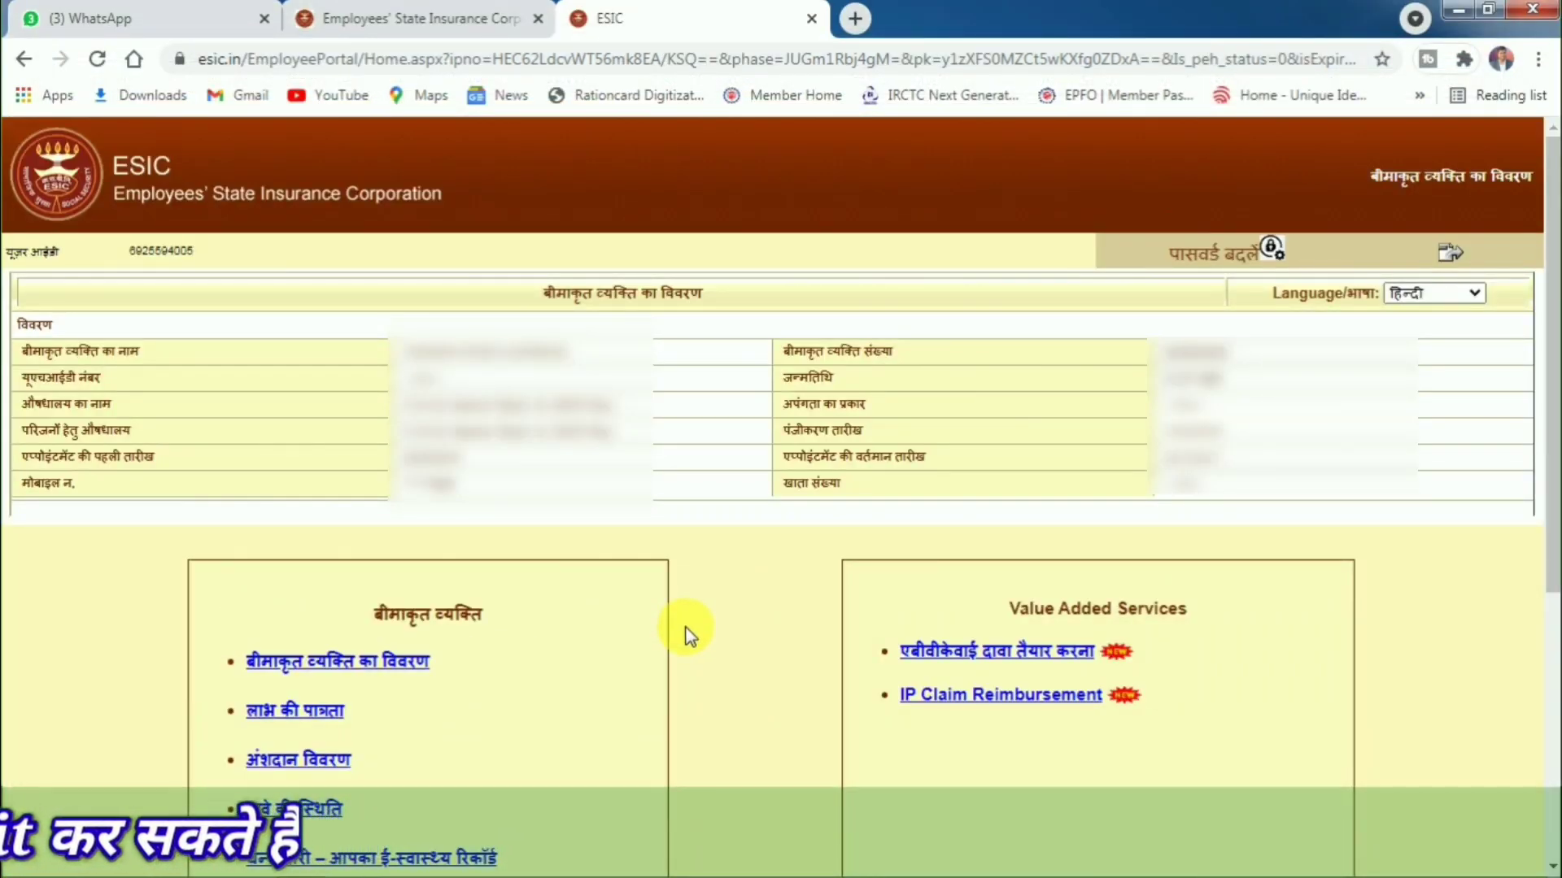
scroll(686, 631, "down", 3)
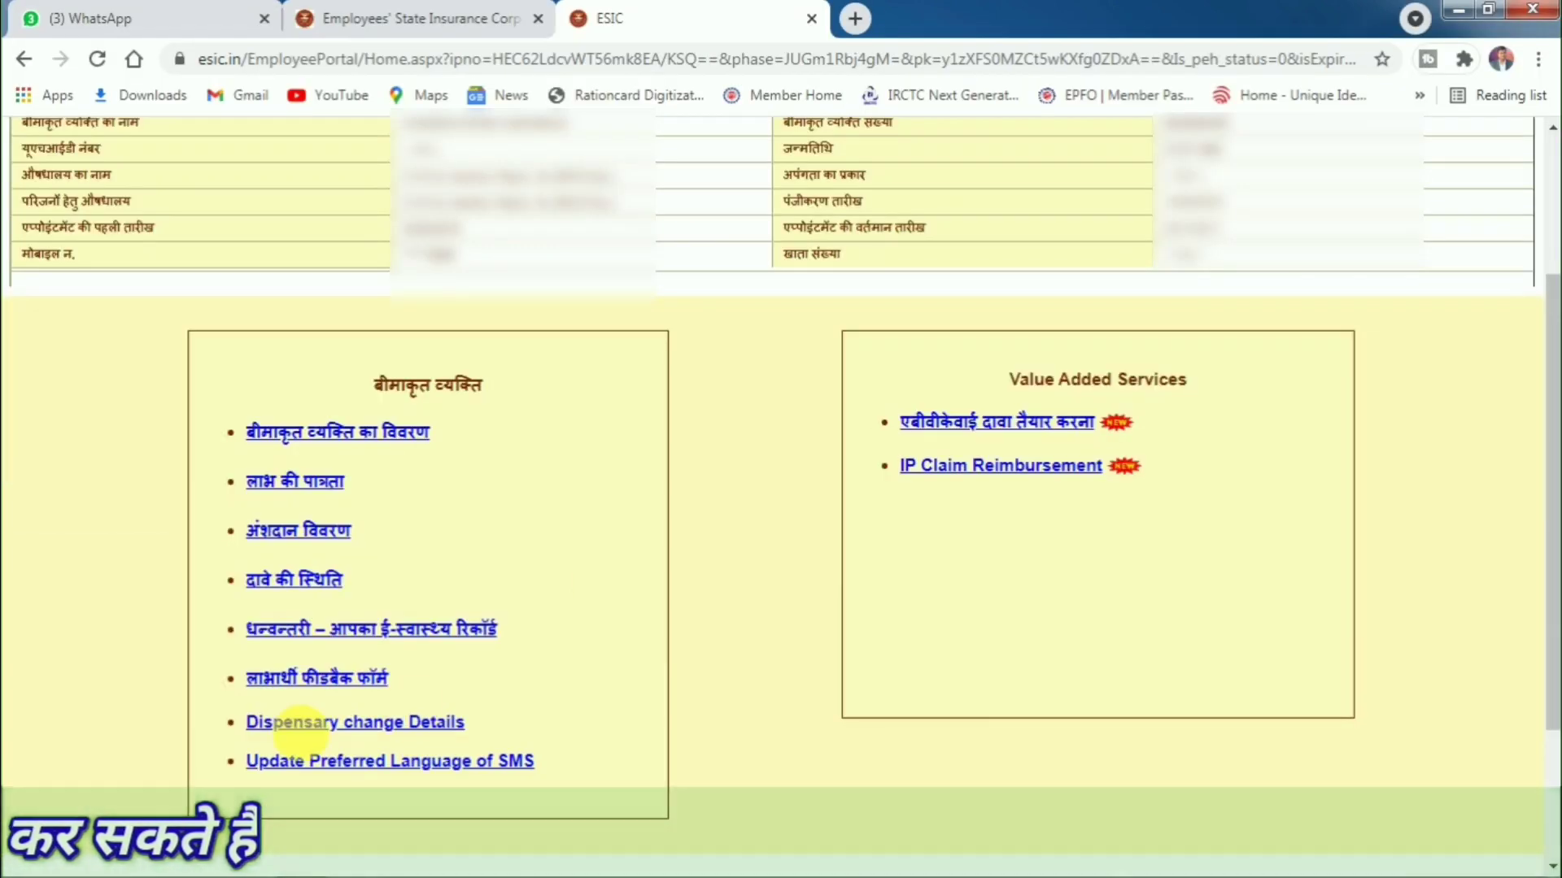
left_click(349, 764)
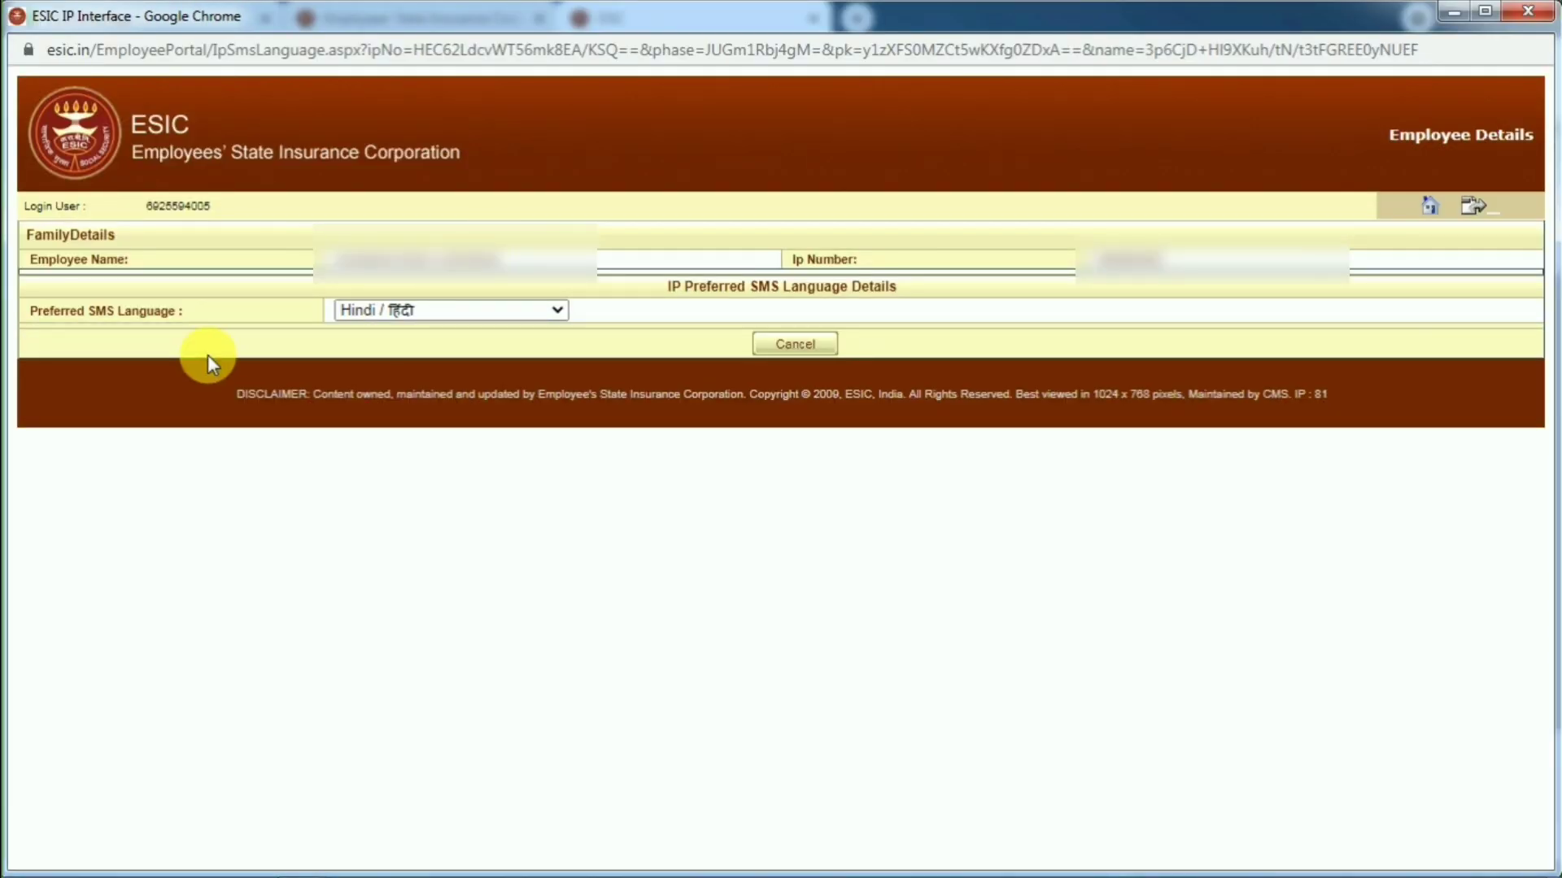
left_click(368, 310)
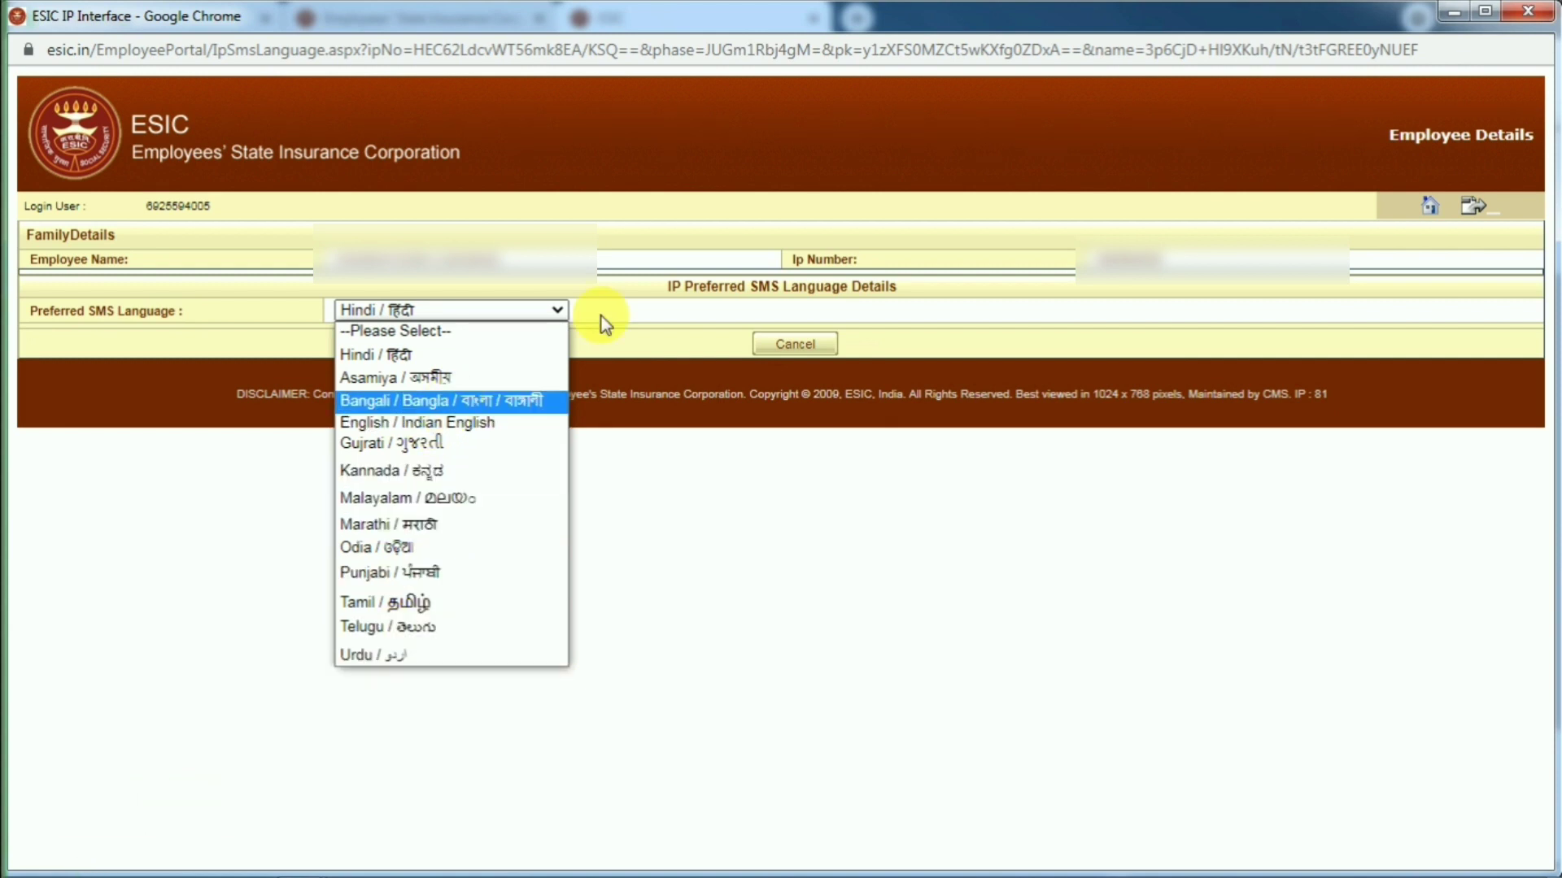
left_click(657, 326)
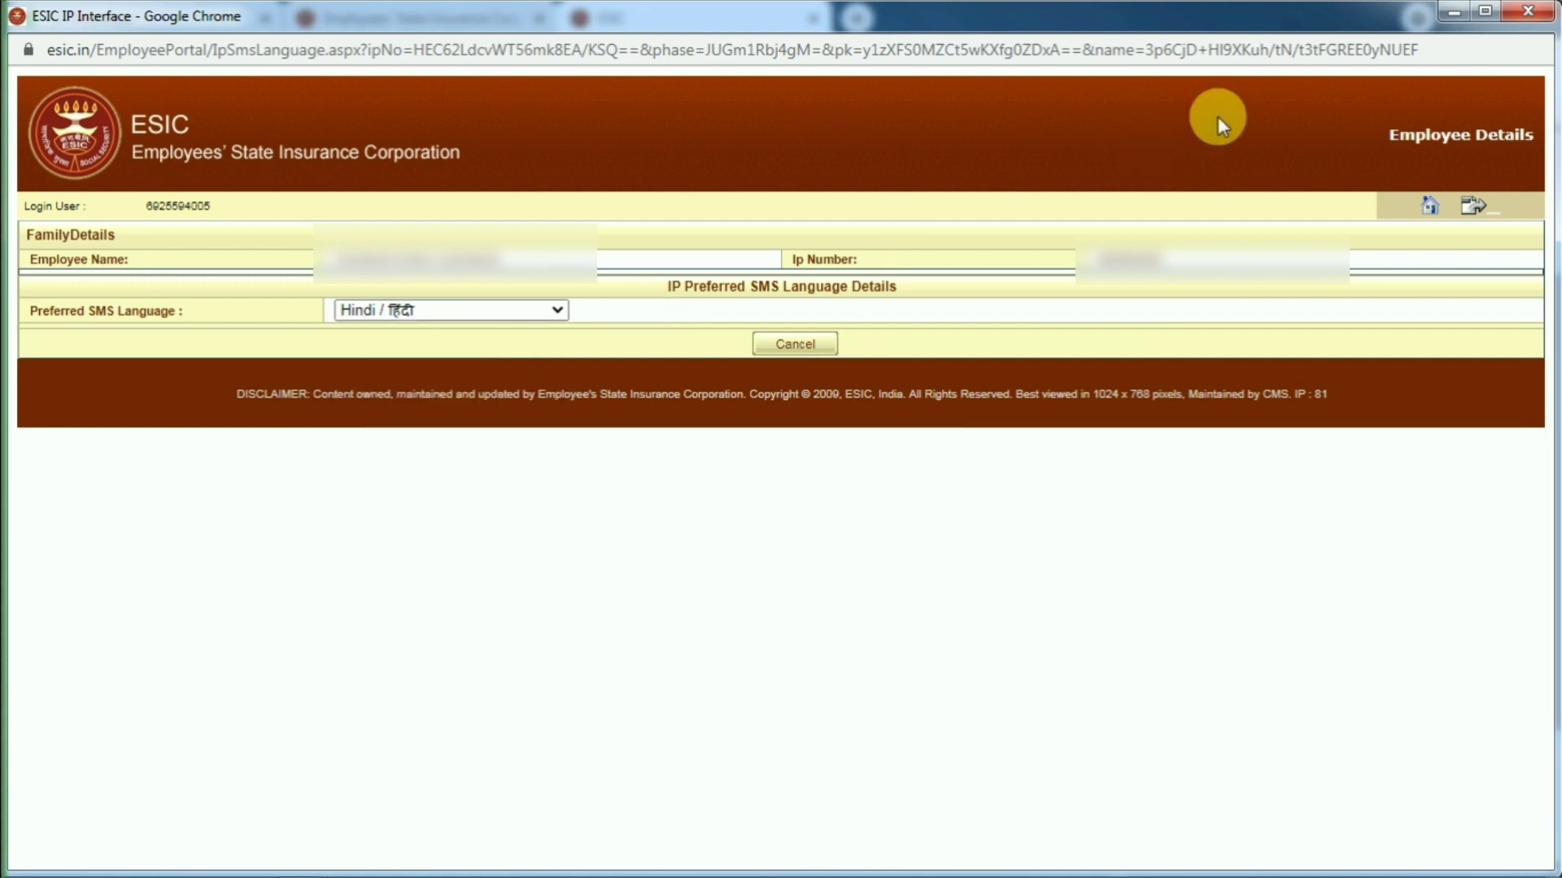
Step: Change the preferred SMS language to English / Indian English and confirm the update
left_click(475, 309)
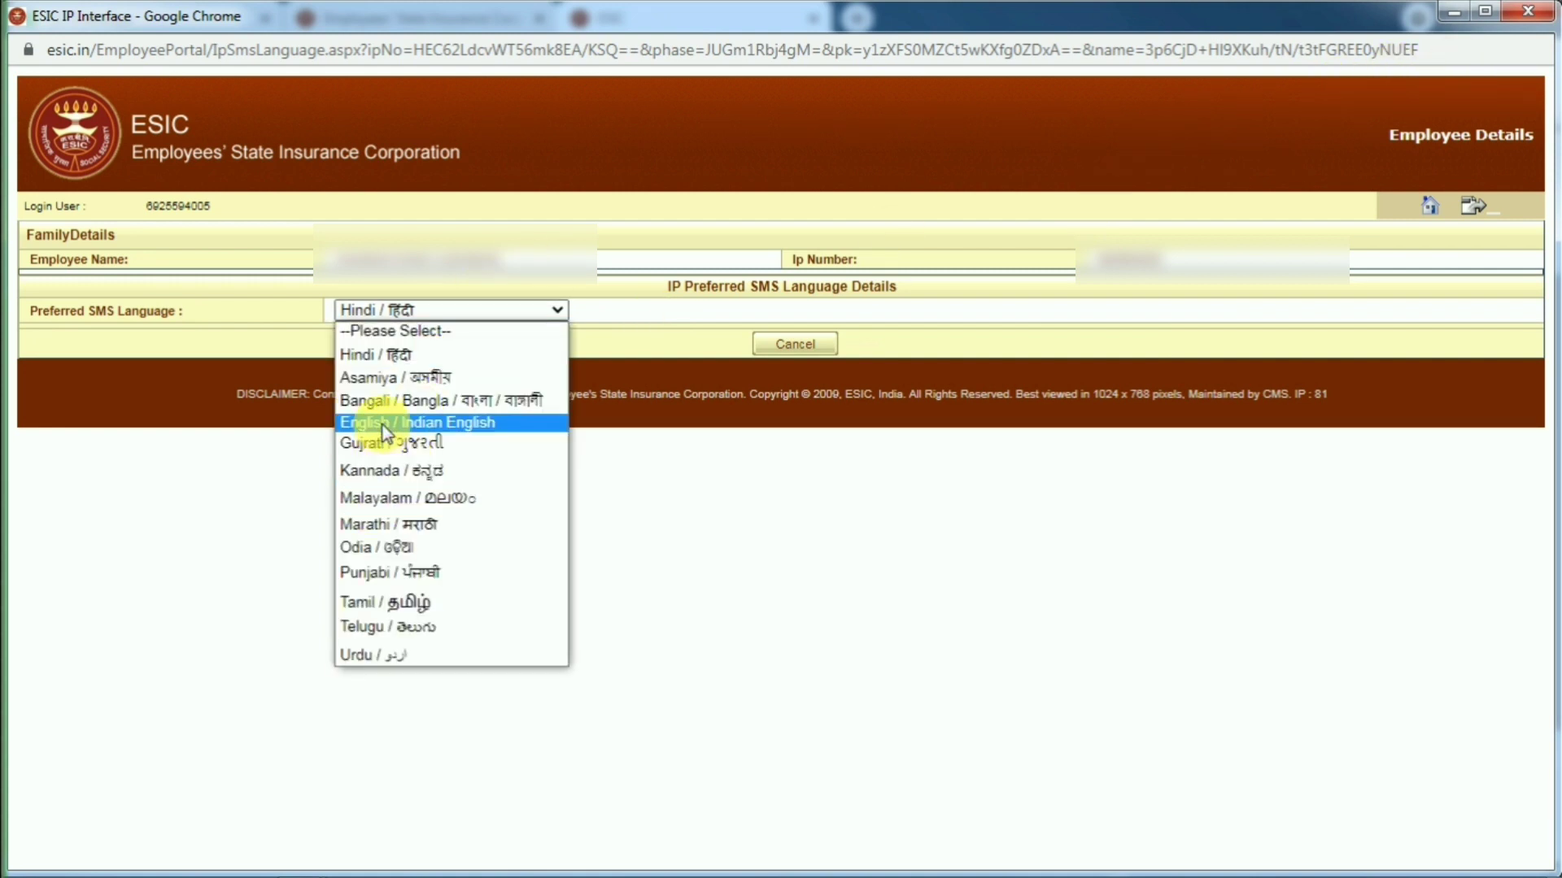
left_click(383, 423)
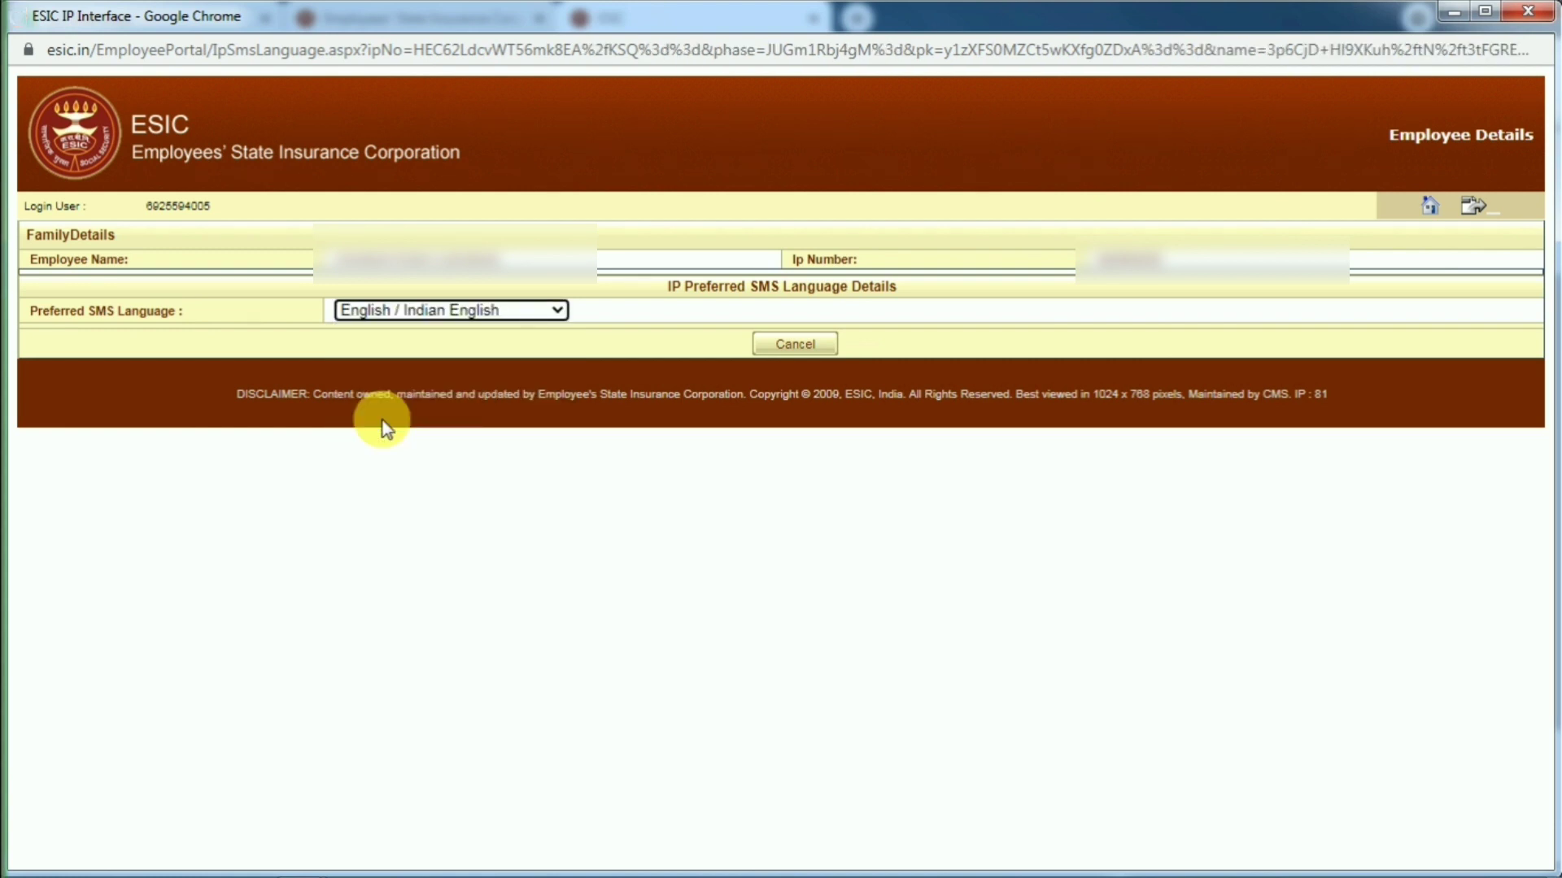
left_click(693, 343)
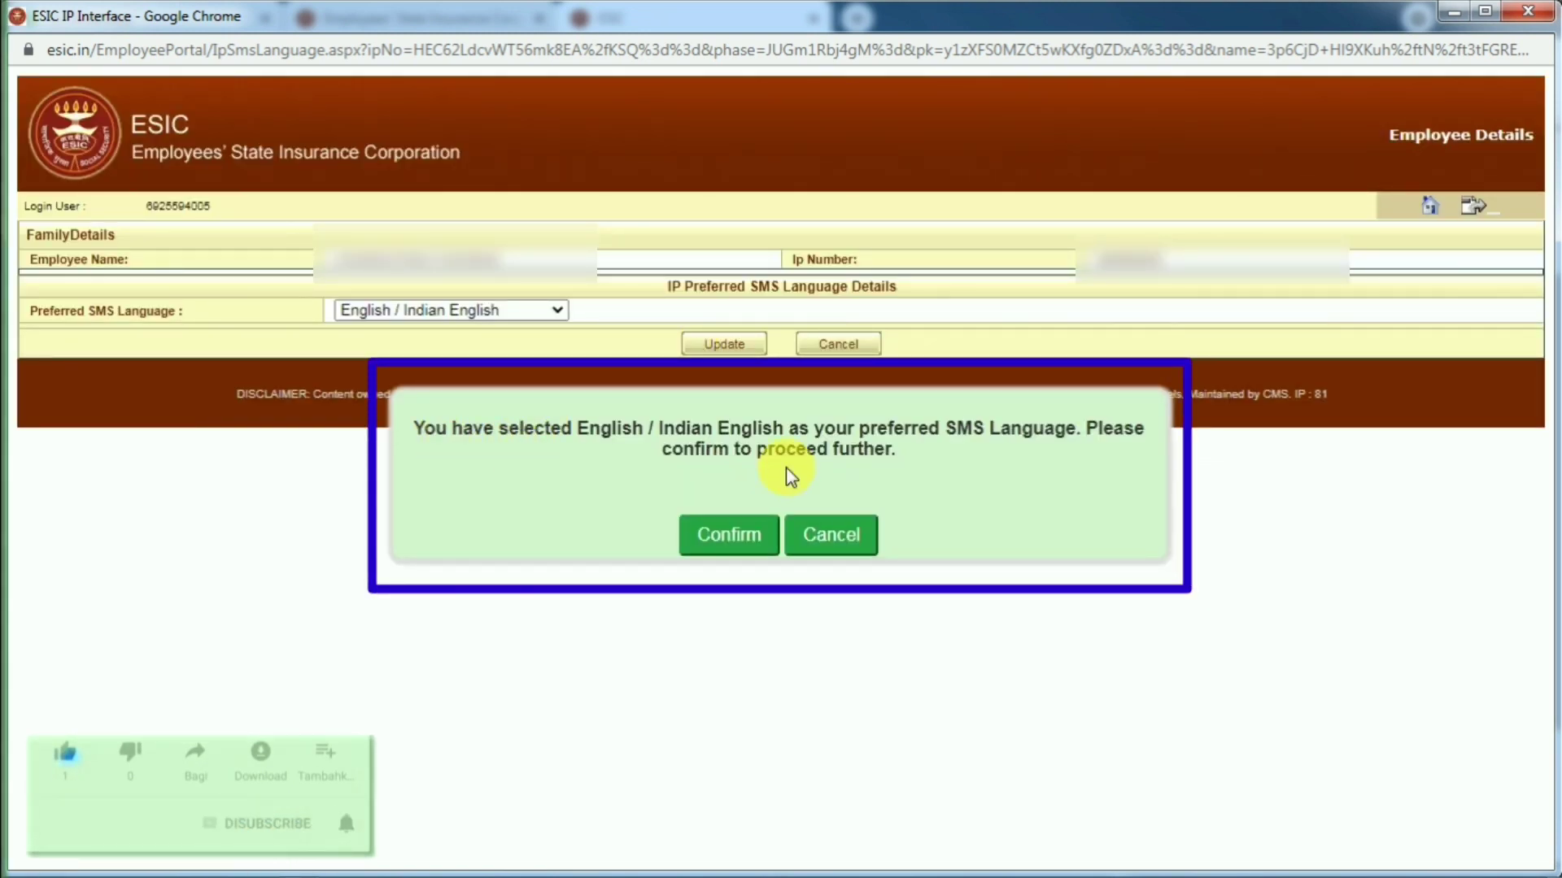
left_click(717, 537)
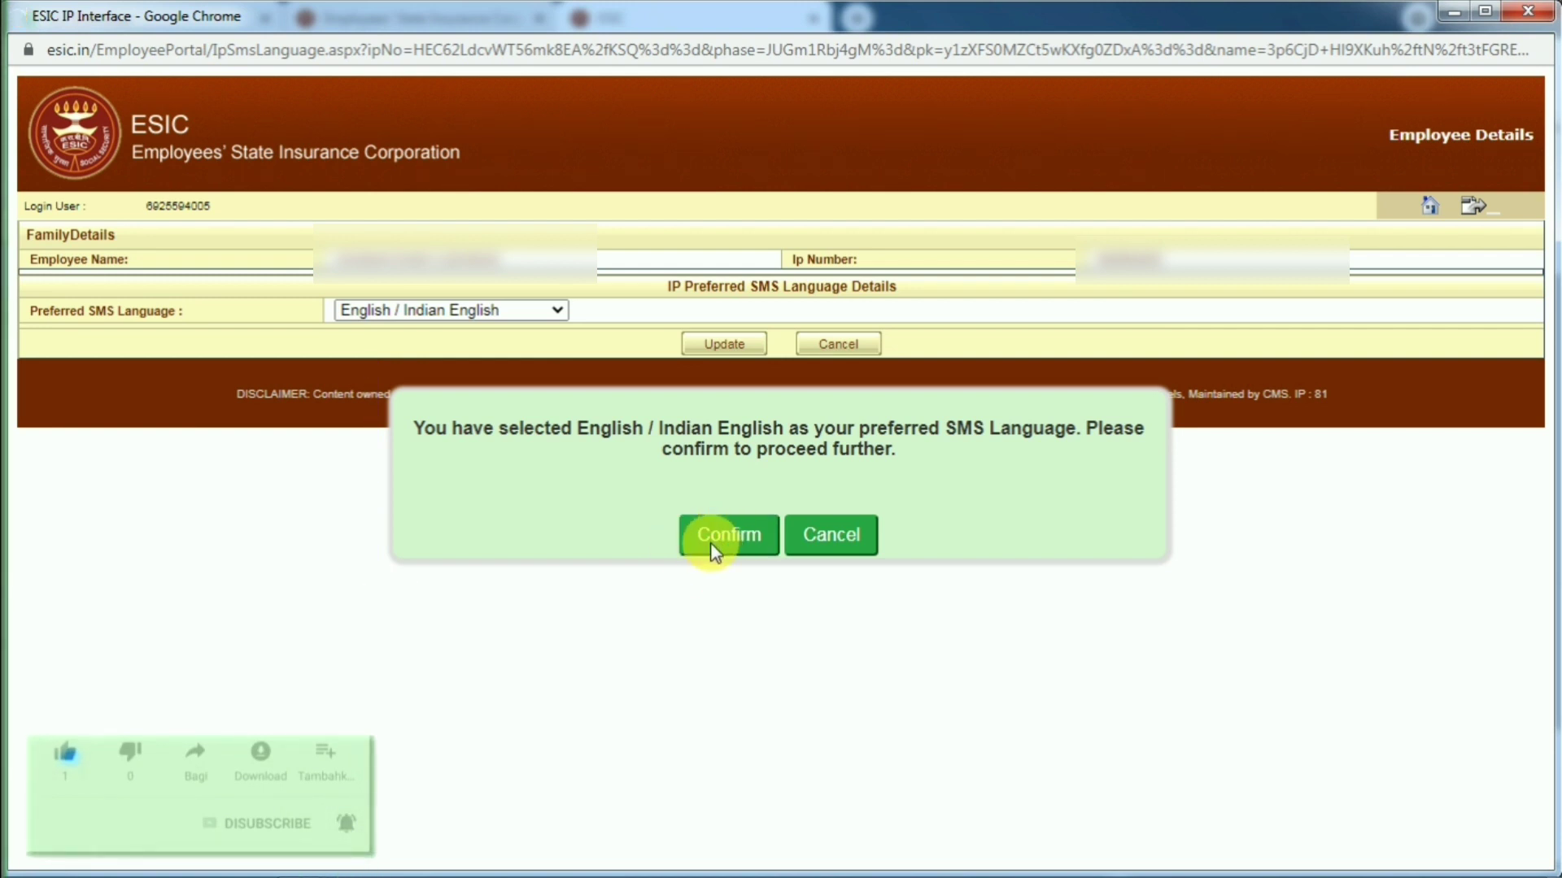
Step: Change the preferred SMS language to Hindi and confirm the update
left_click(451, 312)
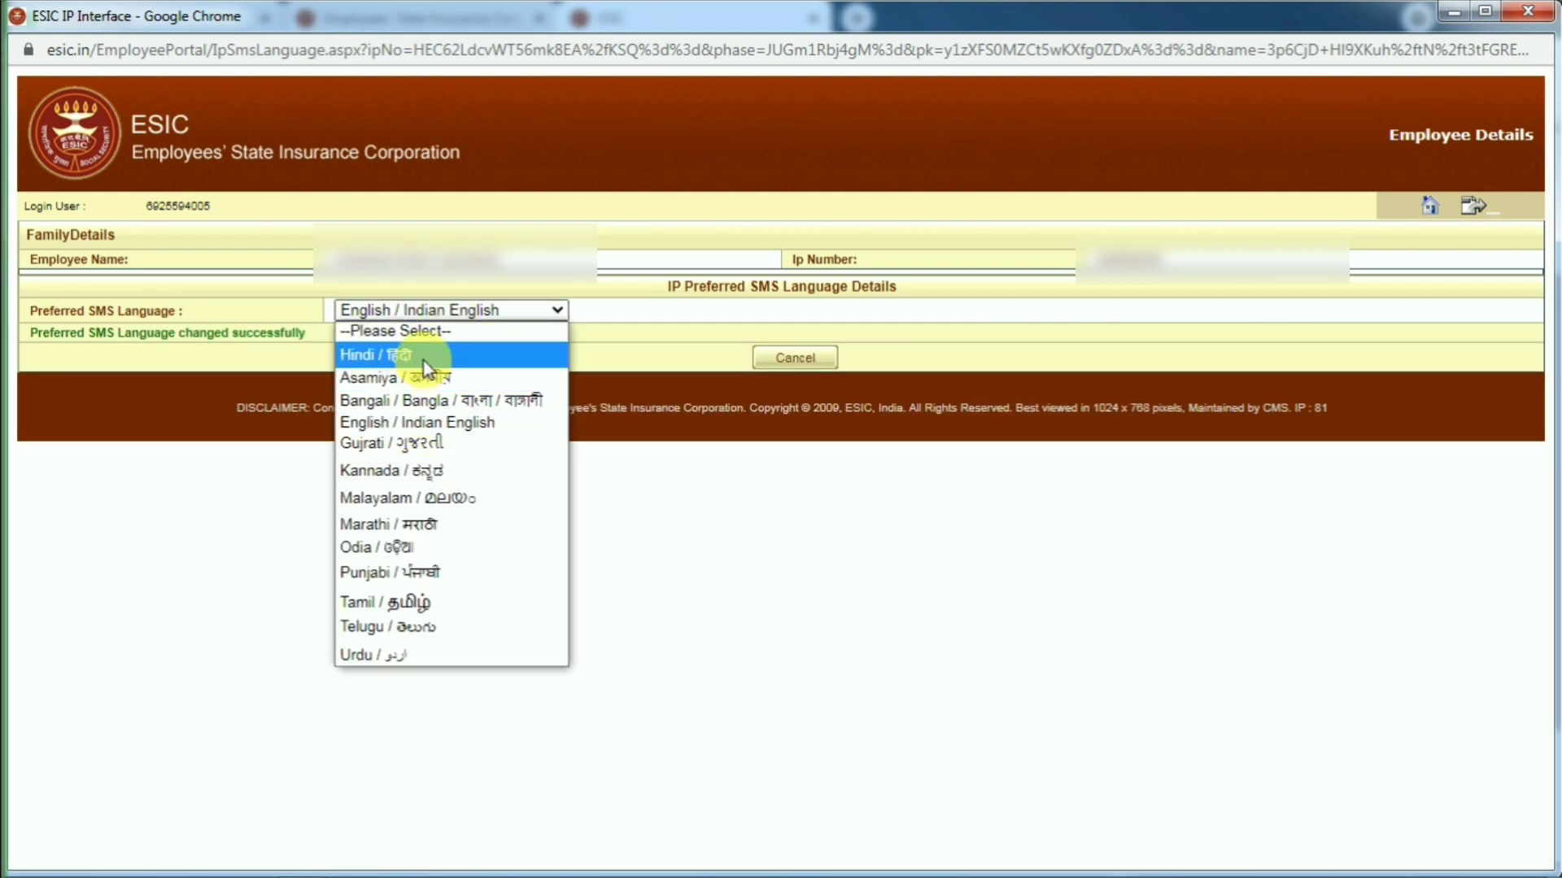
left_click(409, 355)
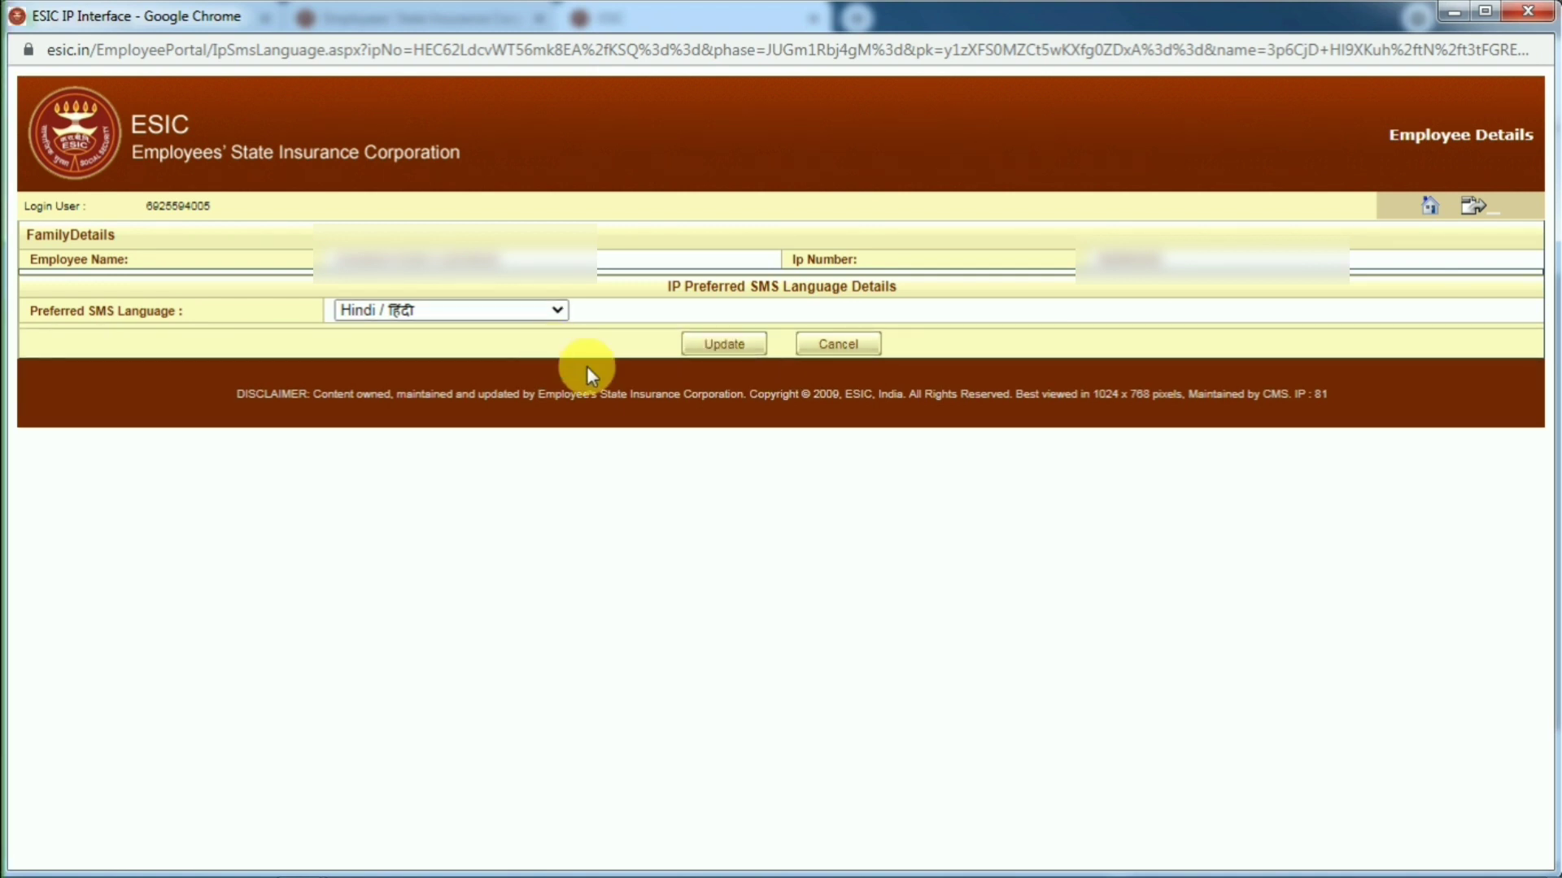
left_click(710, 339)
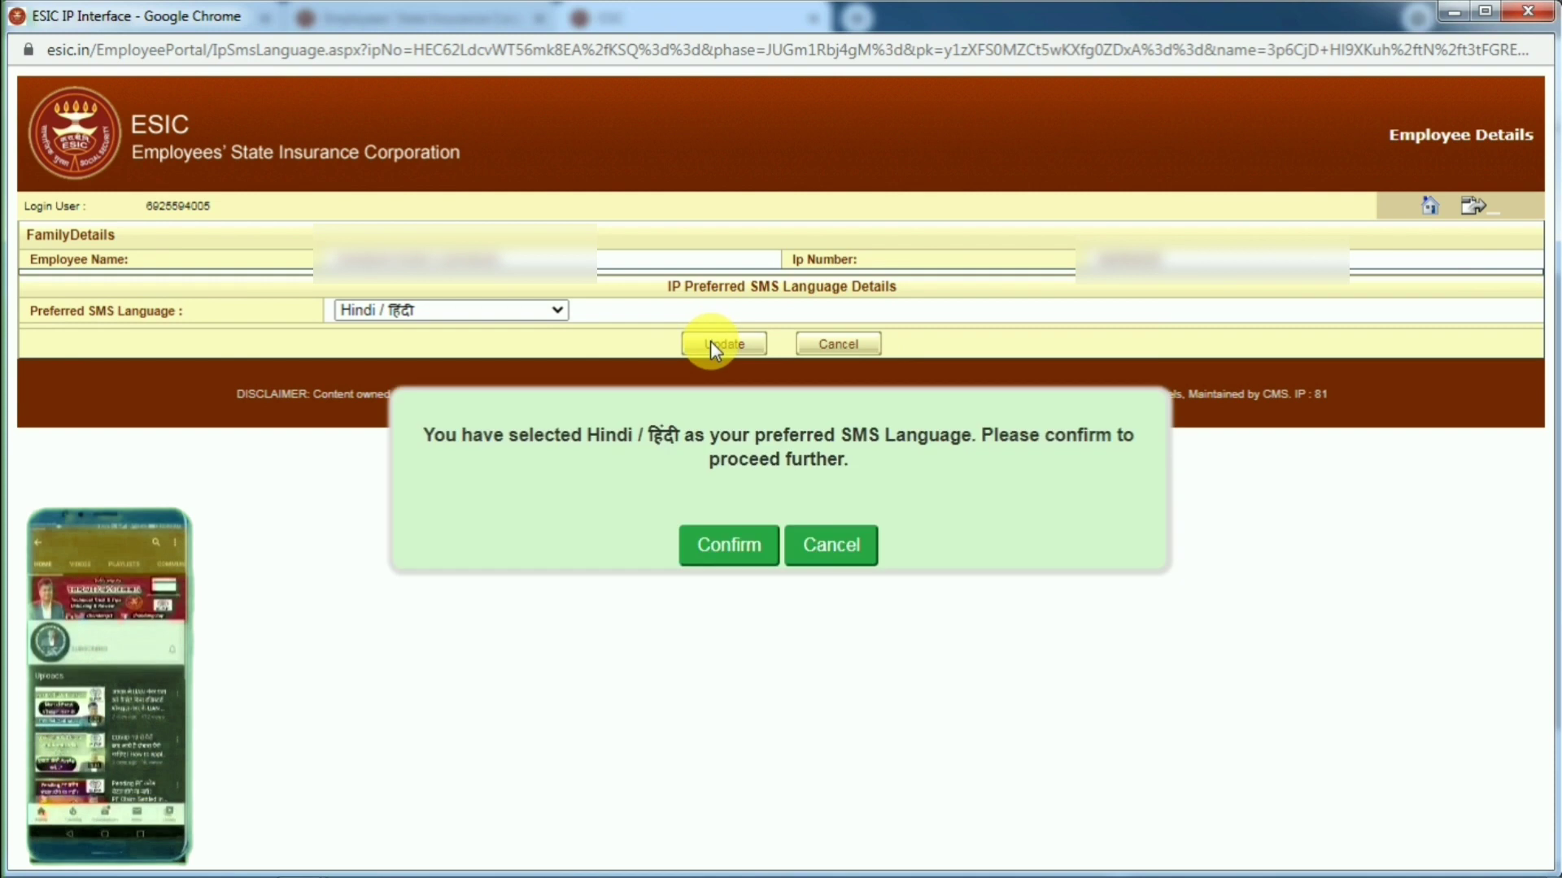
left_click(712, 545)
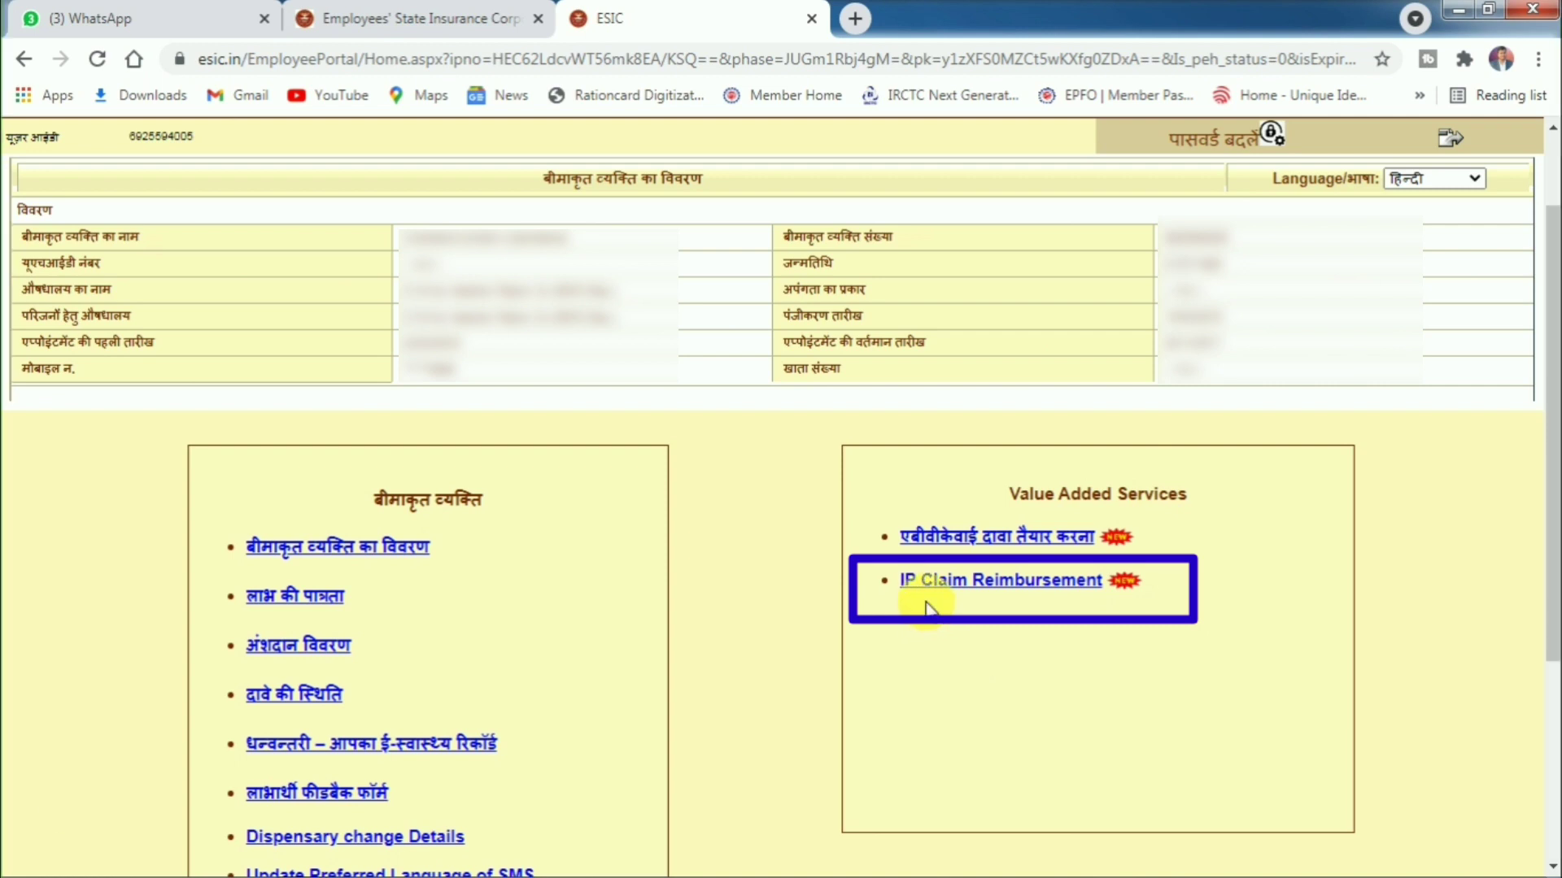
Step: Open the MIS report from IP Claim Reimbursement, try to print it, and return to the claims dashboard
left_click(994, 582)
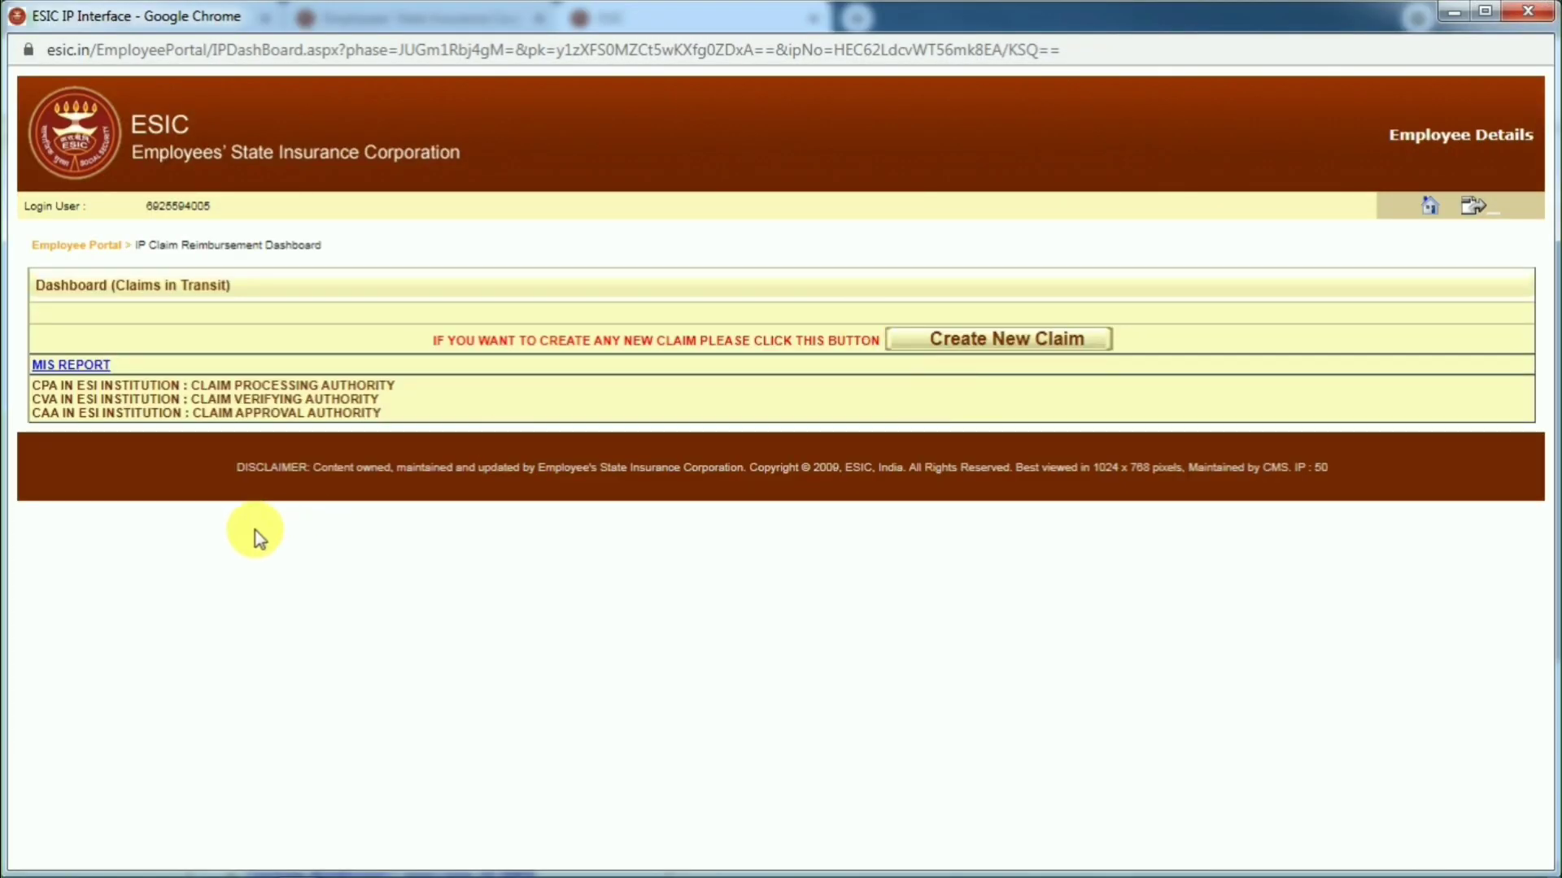
left_click(77, 367)
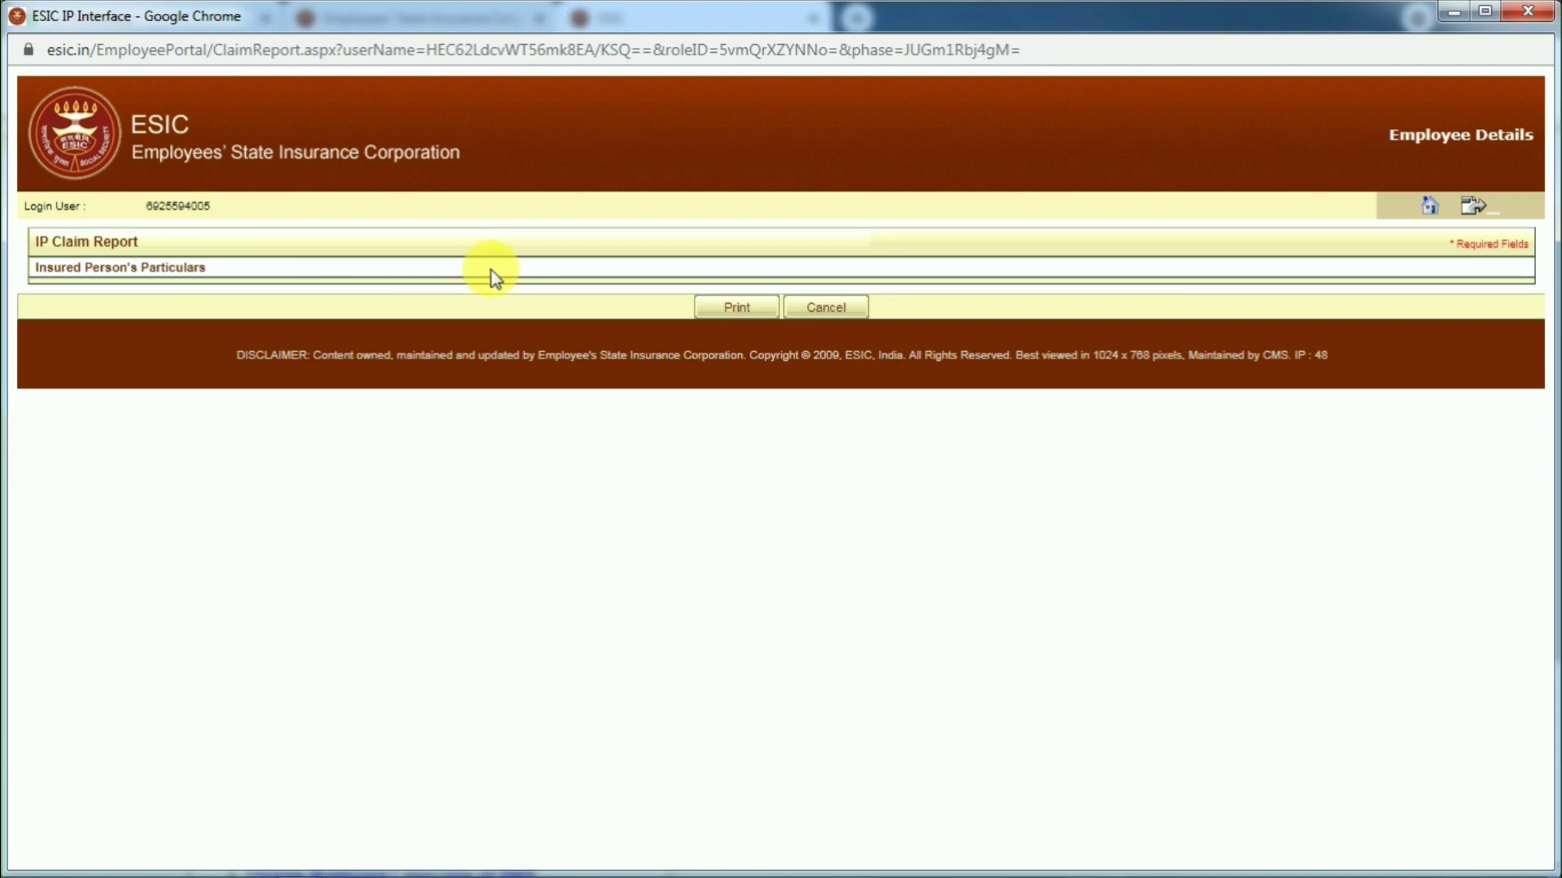
left_click(703, 307)
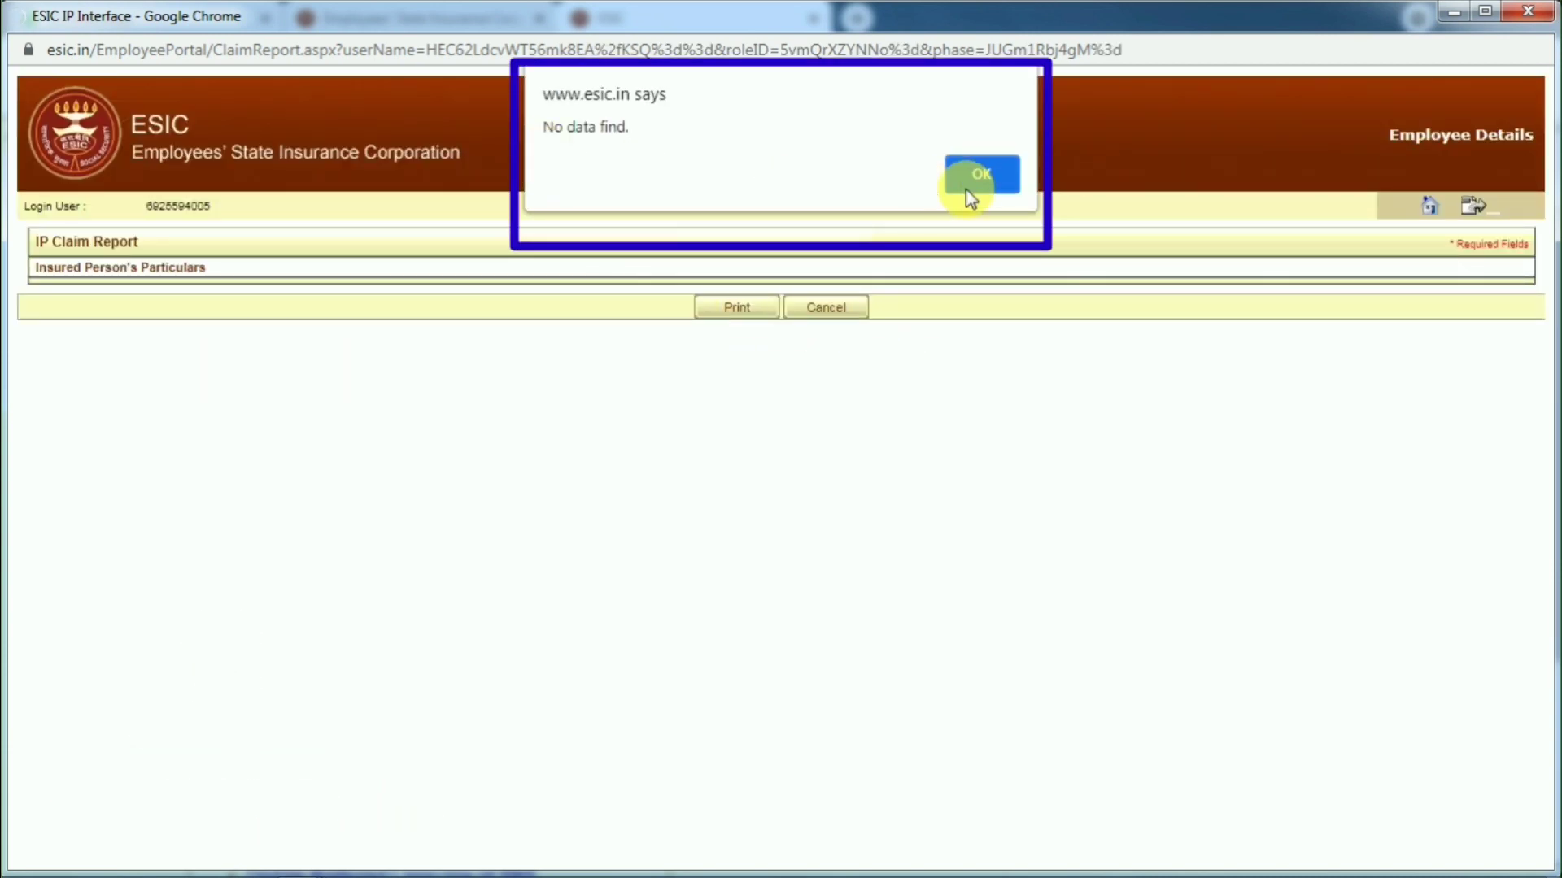
left_click(980, 175)
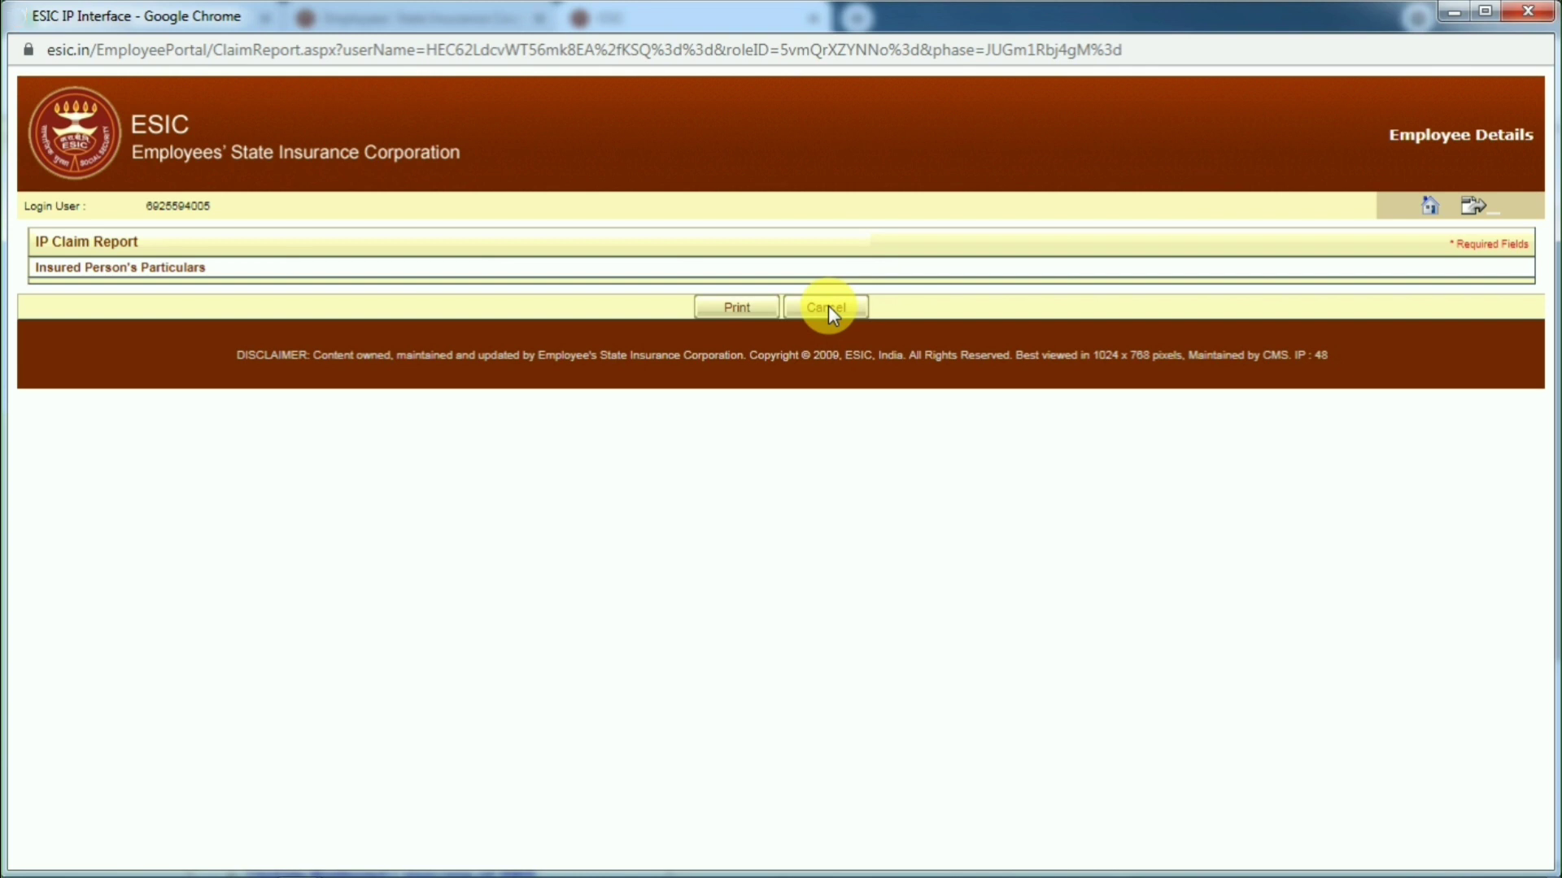
left_click(828, 307)
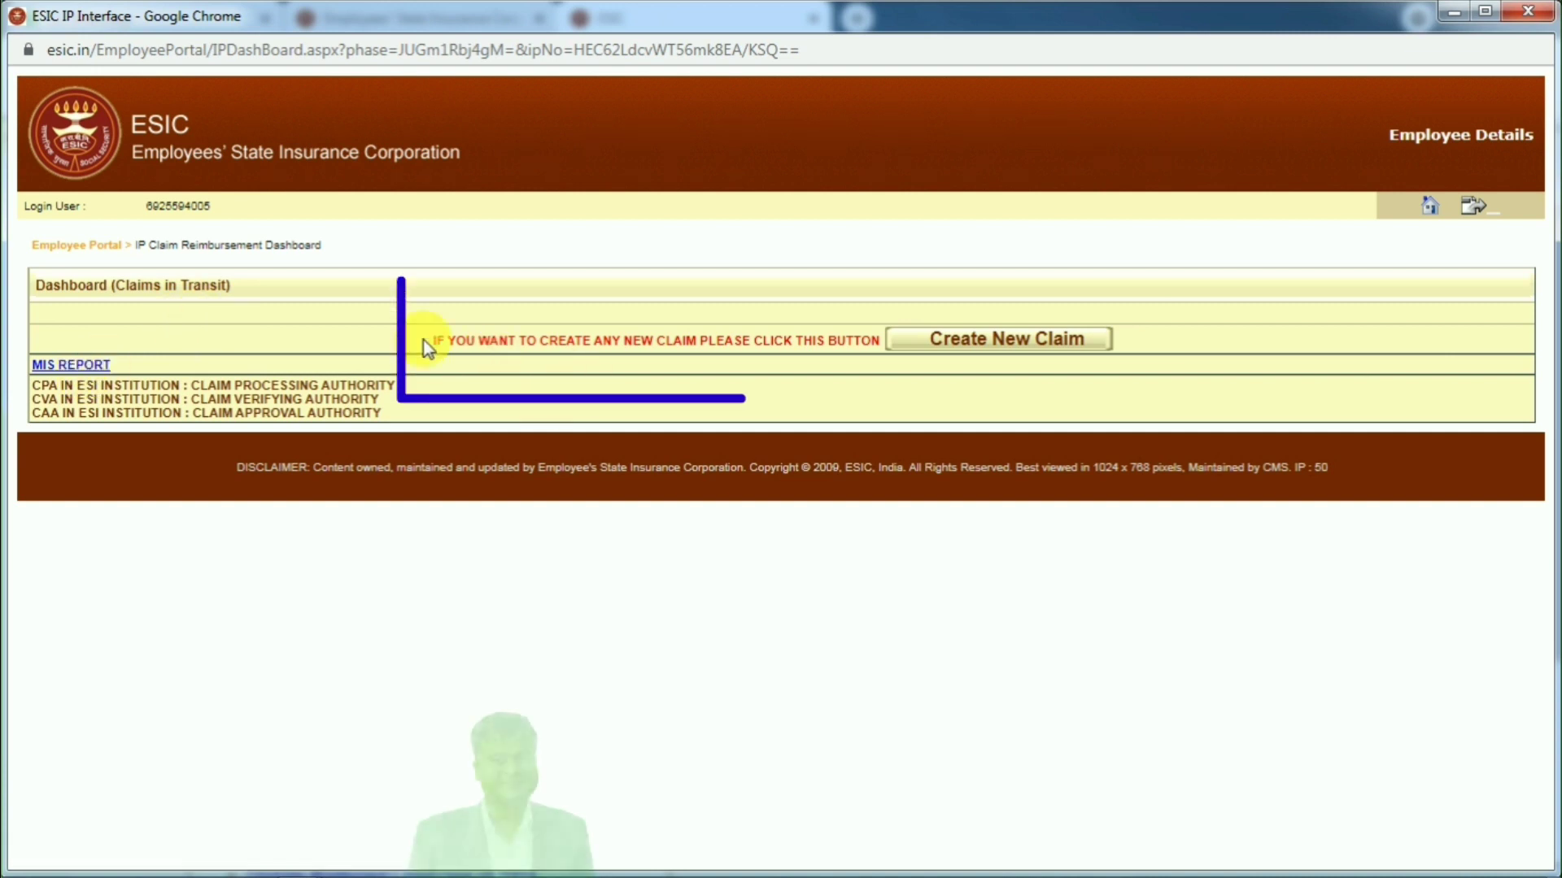
Step: Start a new reimbursement claim and read the bank account requirement before acknowledging it
mouse_move(437, 342)
left_mouse_down()
mouse_move(805, 325)
mouse_move(816, 340)
left_mouse_up()
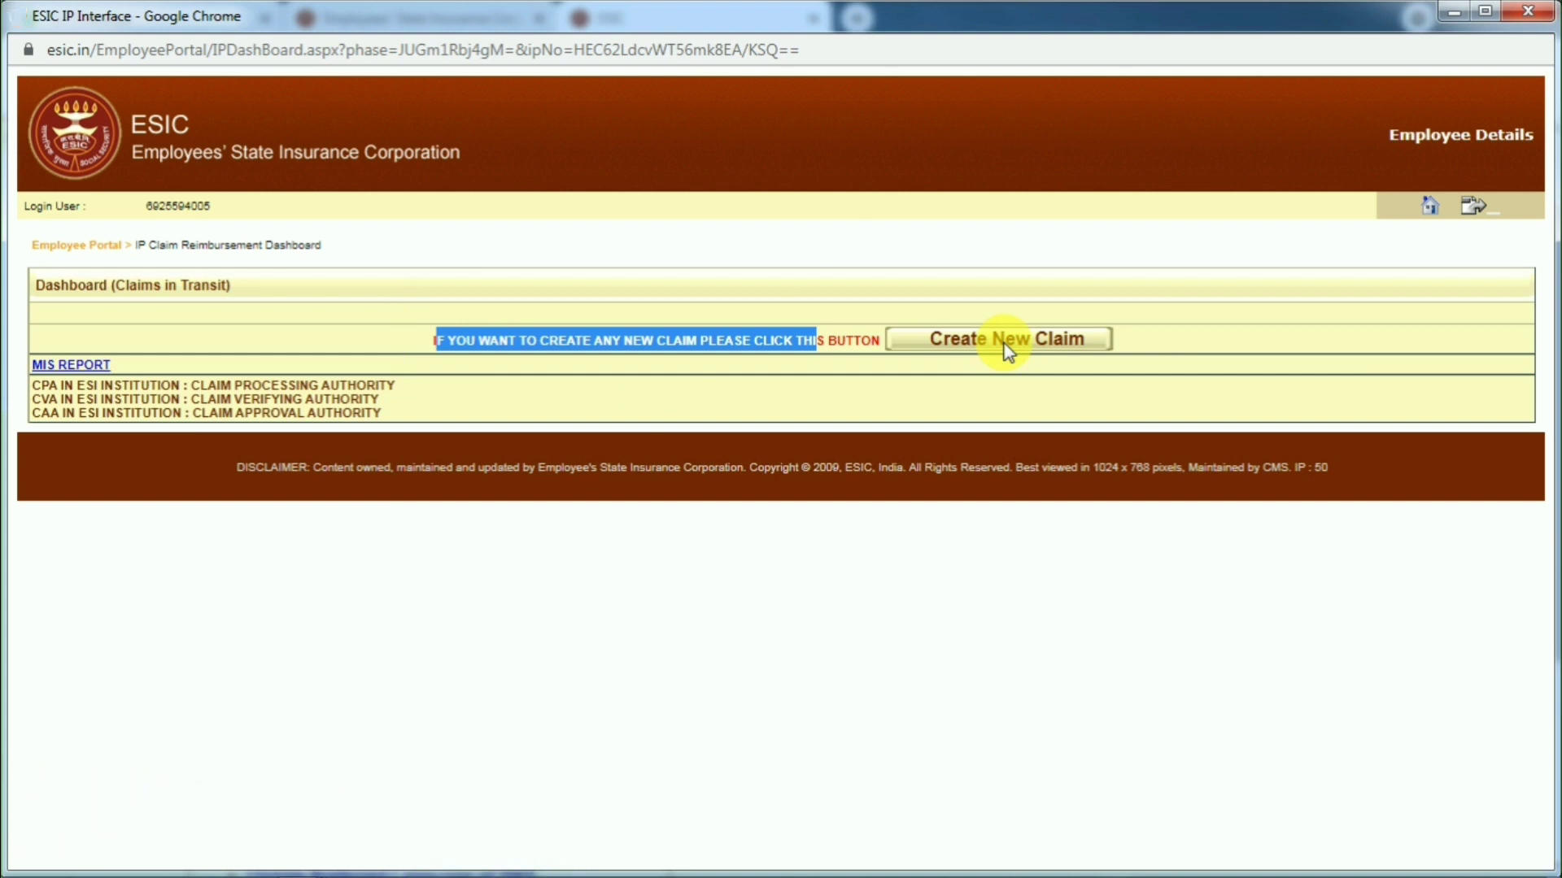
left_click(1007, 342)
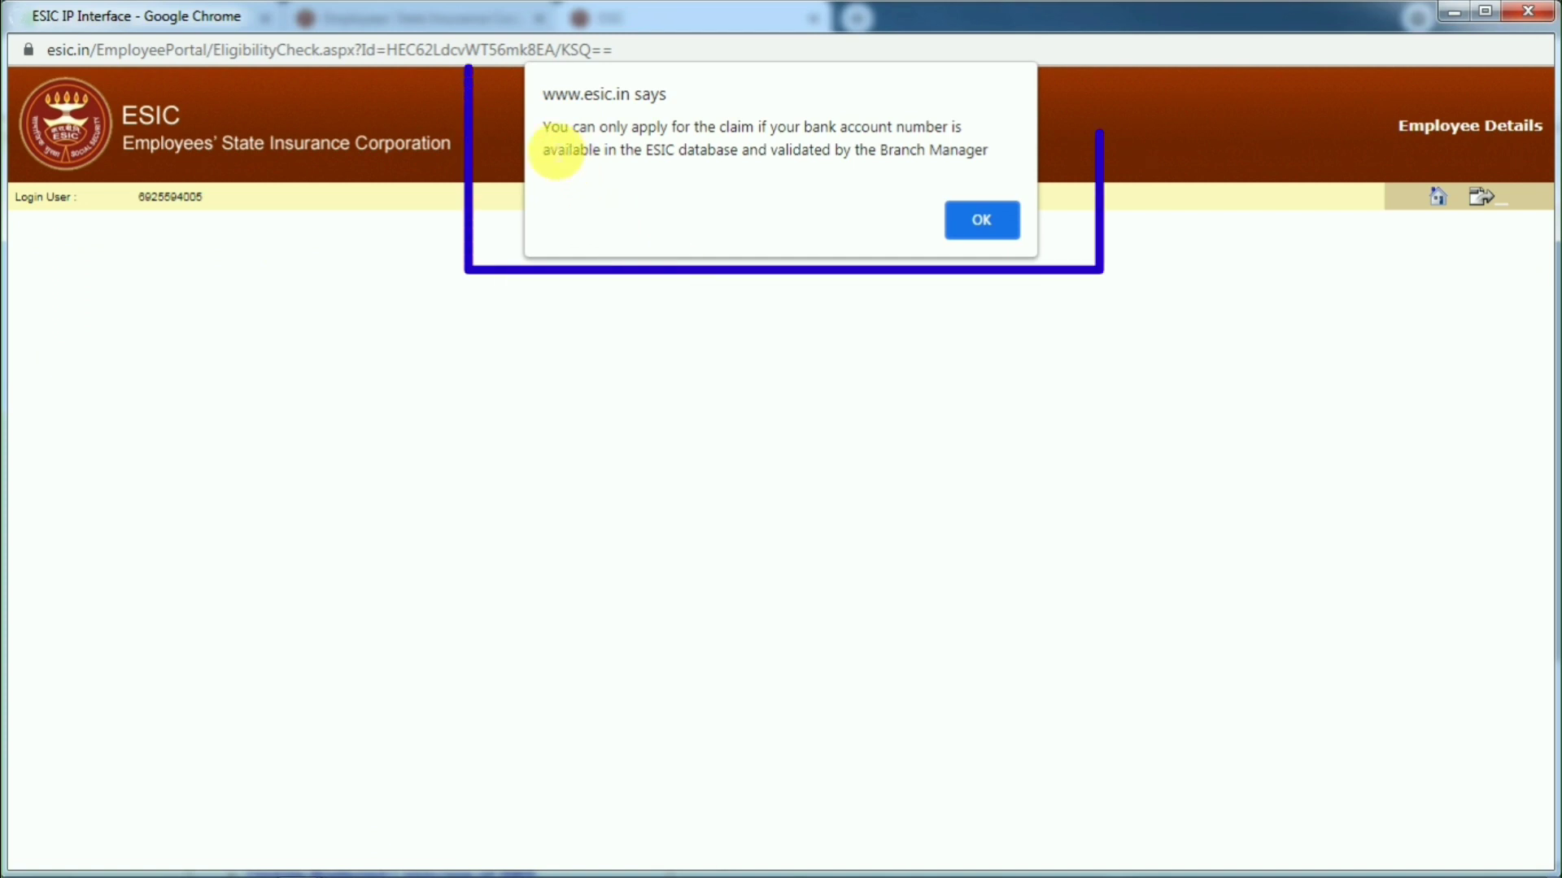
mouse_move(543, 128)
left_mouse_down()
mouse_move(739, 176)
mouse_move(993, 163)
left_mouse_up()
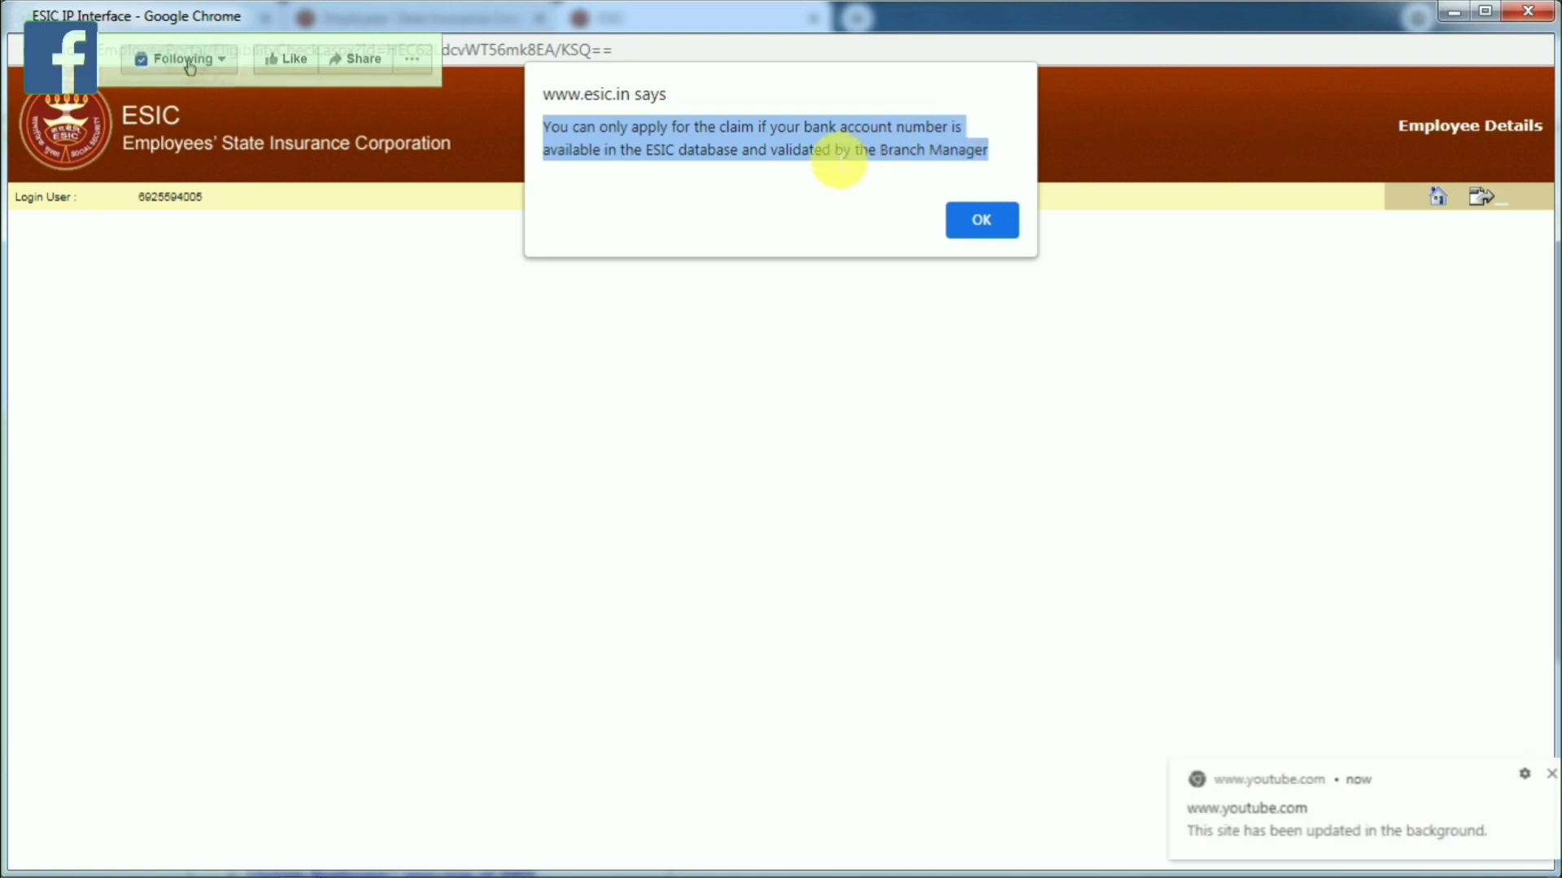
left_click(1533, 775)
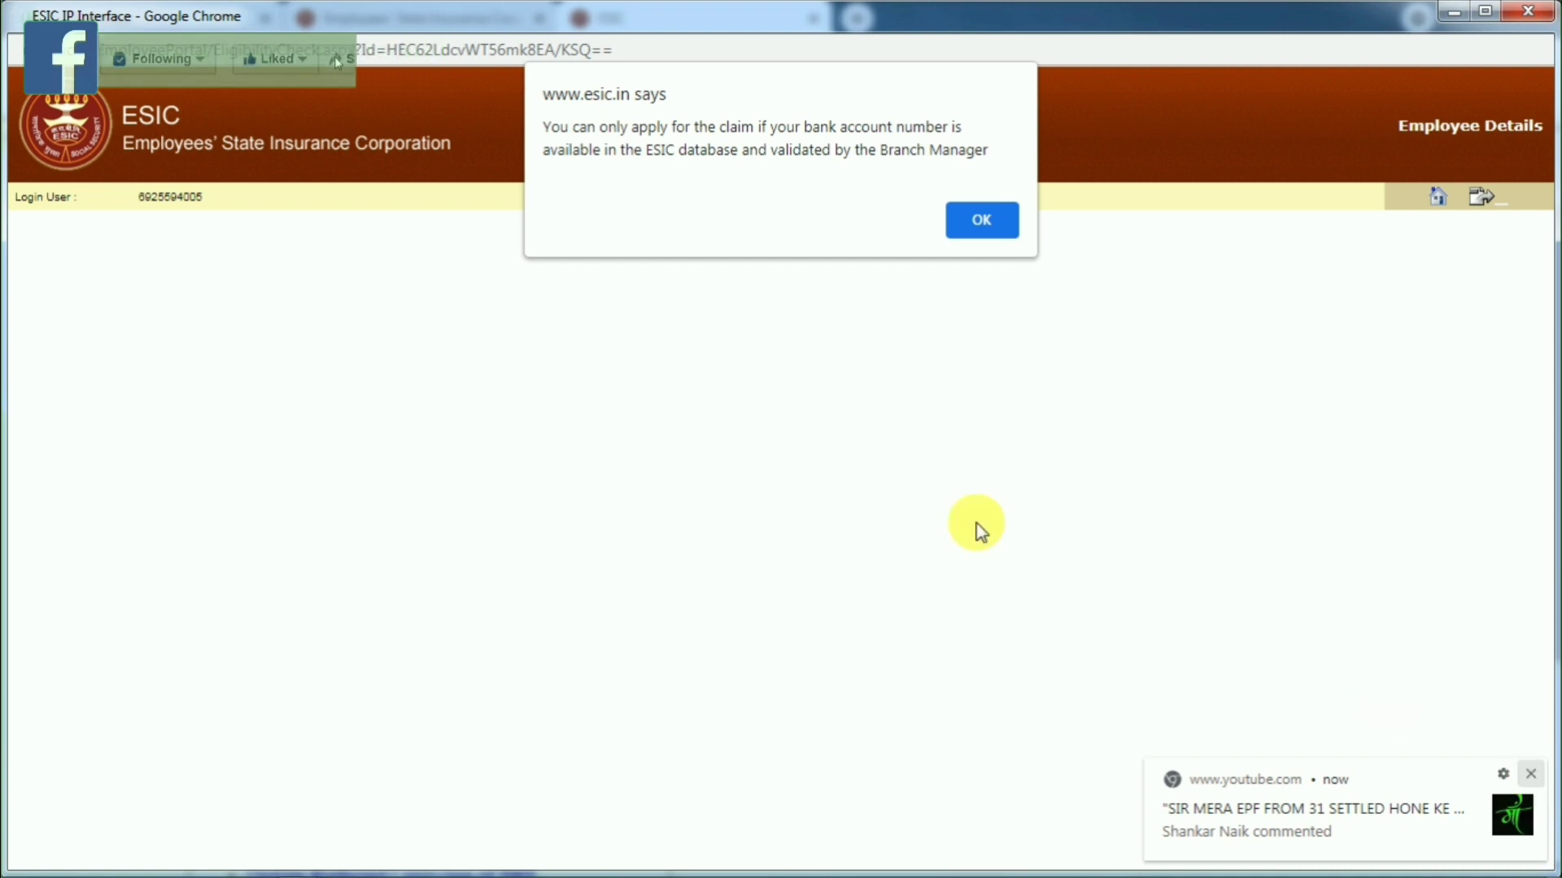
left_click_drag(543, 130, 1004, 192)
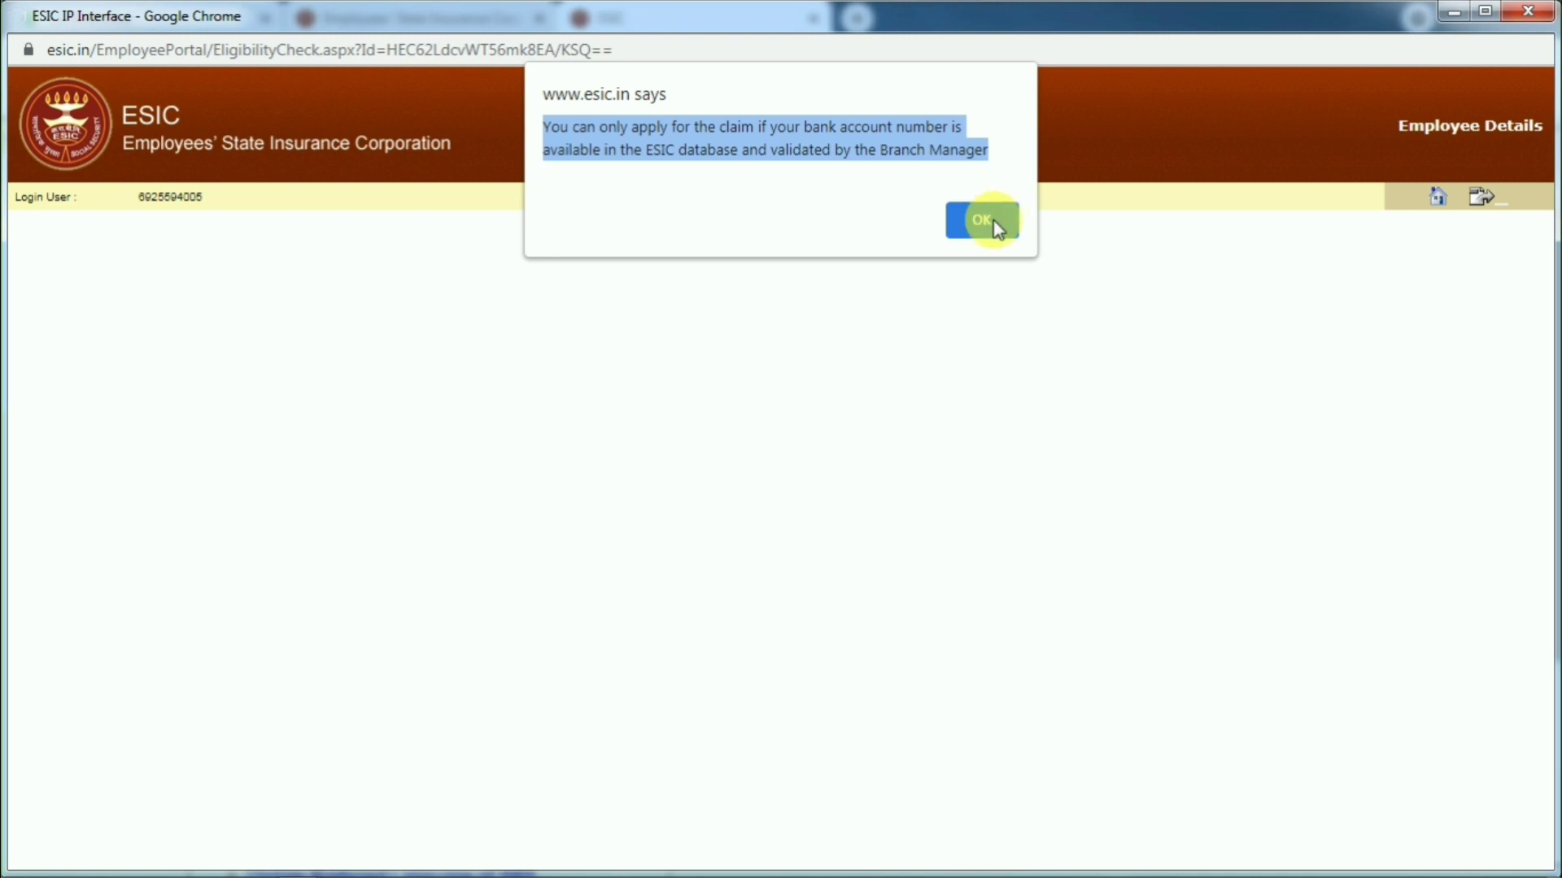
left_click(996, 228)
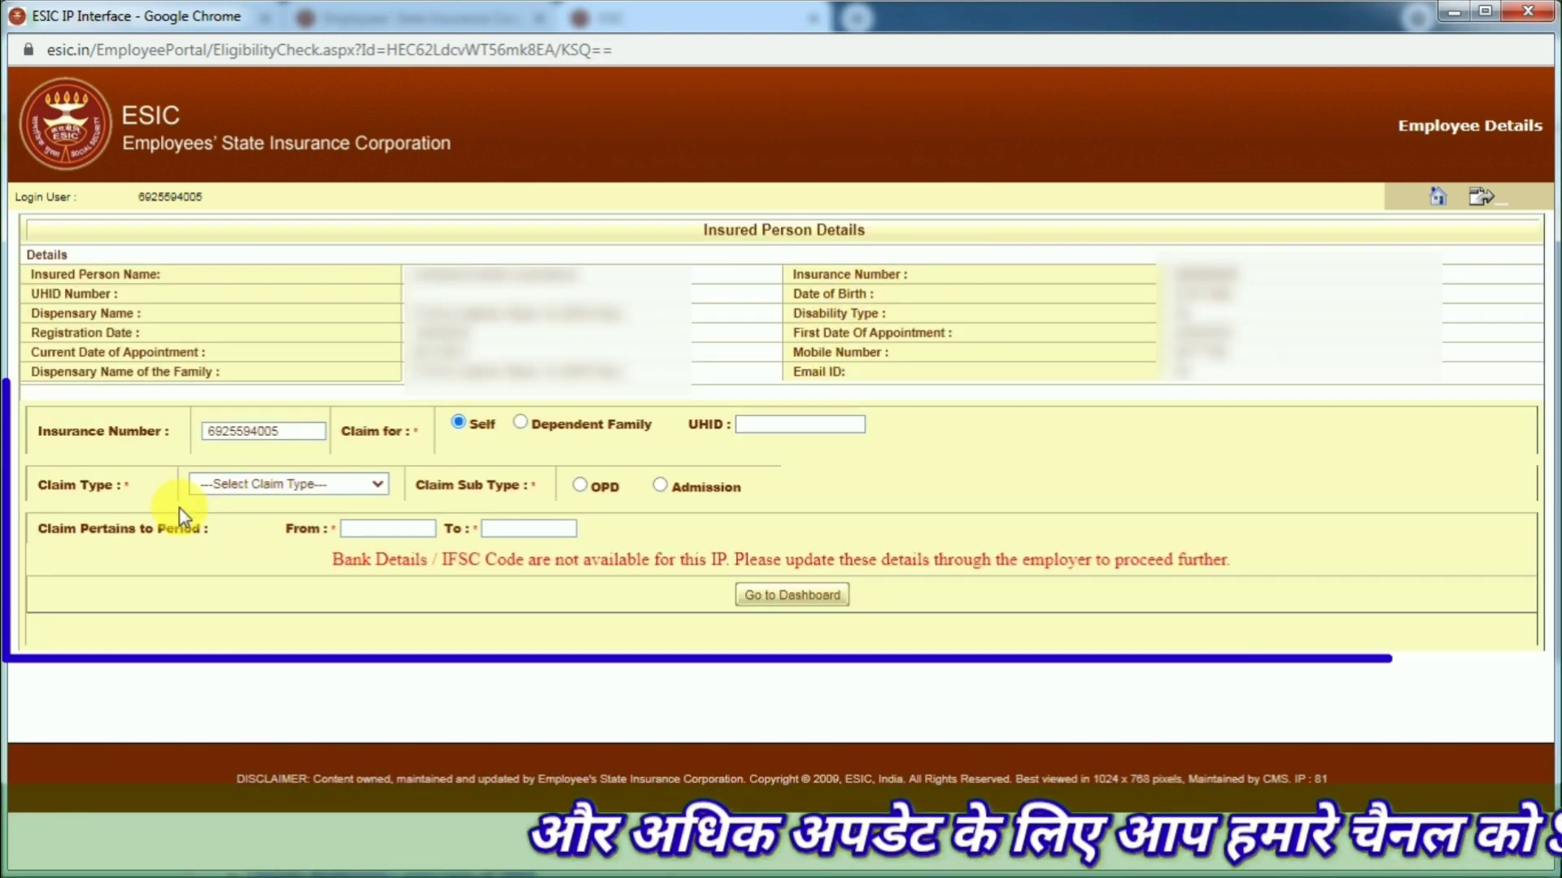
Step: Set the claim type to Medical and the claim sub type to OPD, reading the bank details notice on the form
left_click(317, 486)
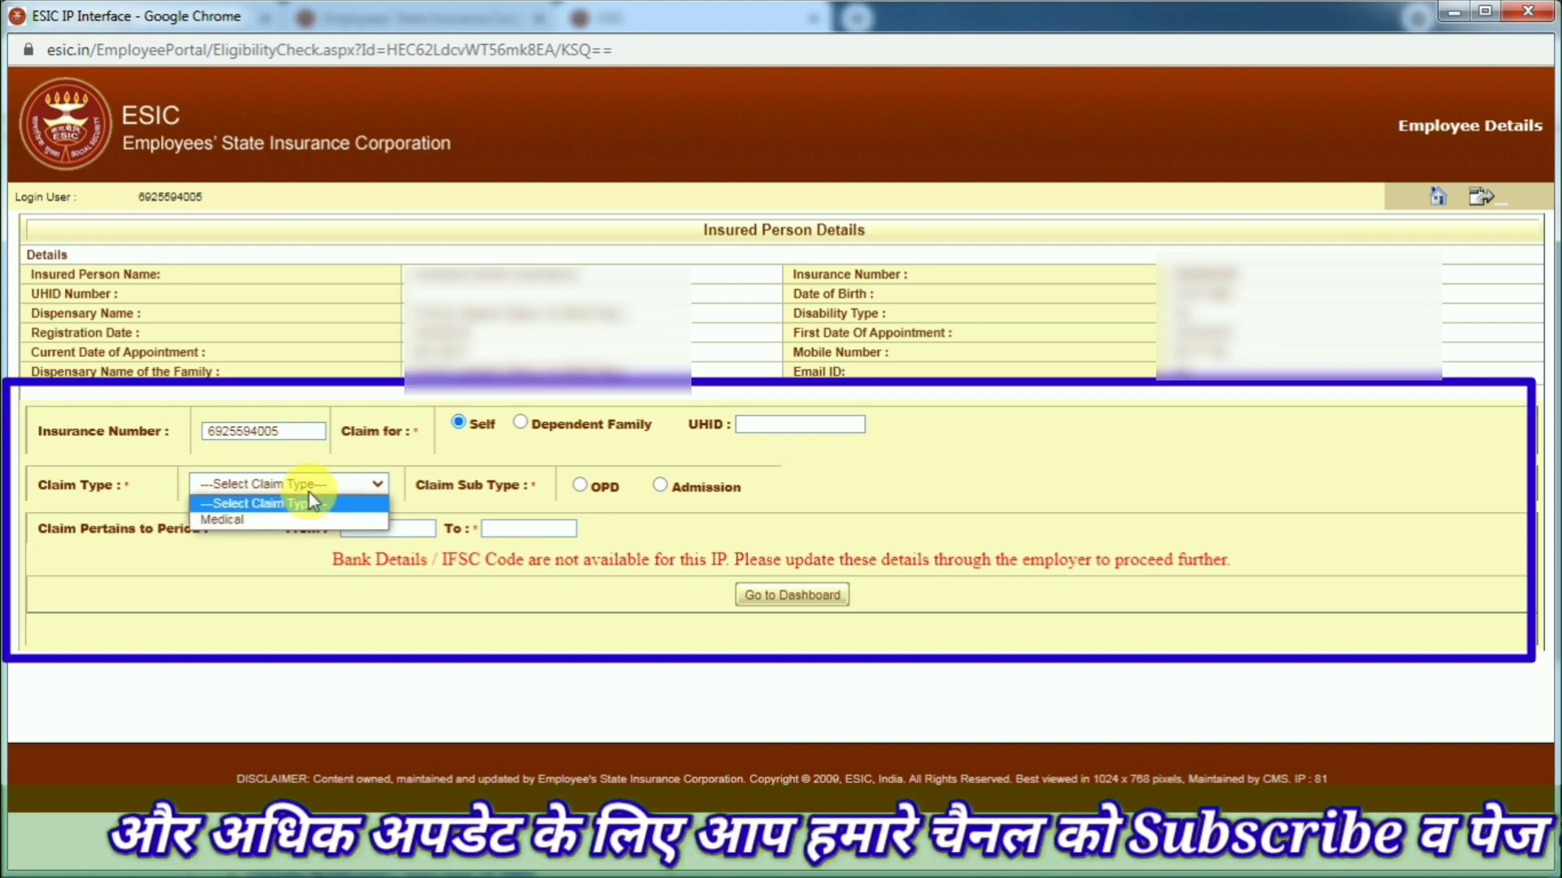
left_click(275, 520)
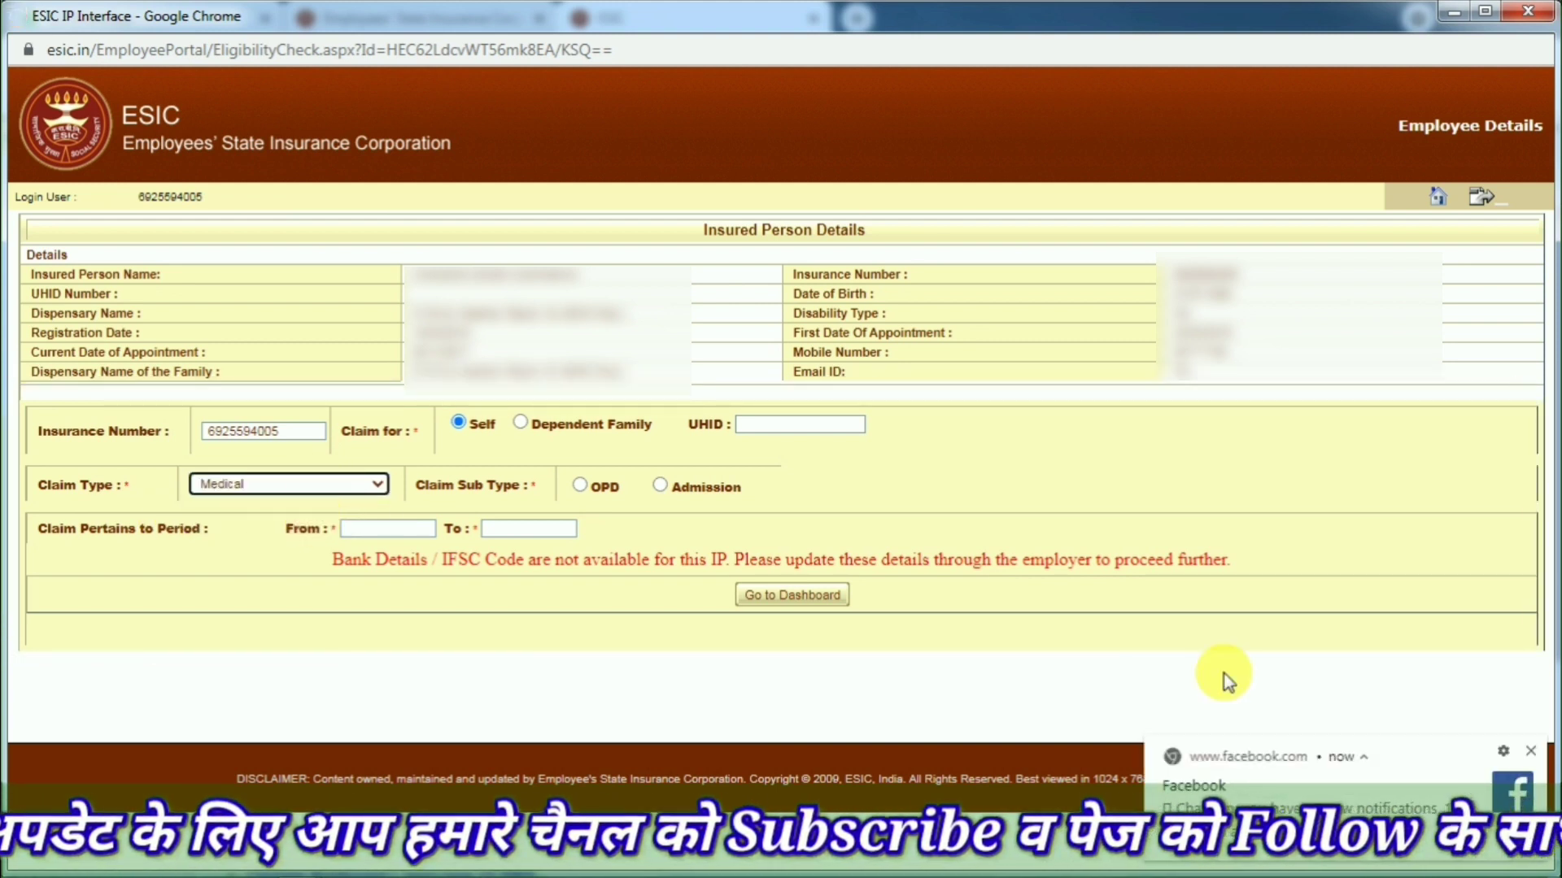
left_click(1519, 760)
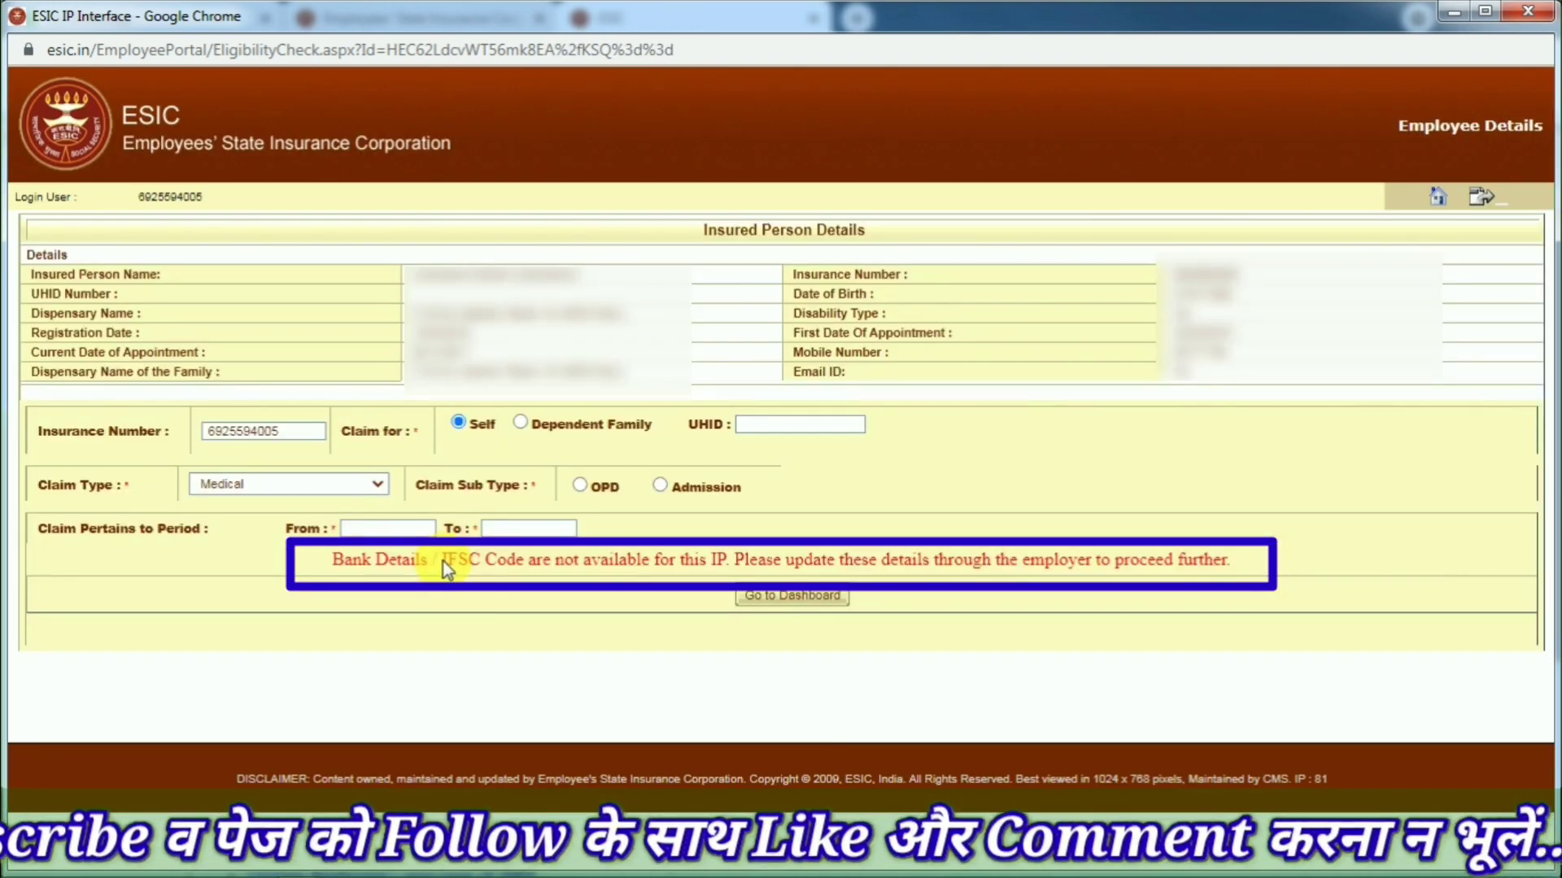
left_click_drag(345, 561, 1172, 560)
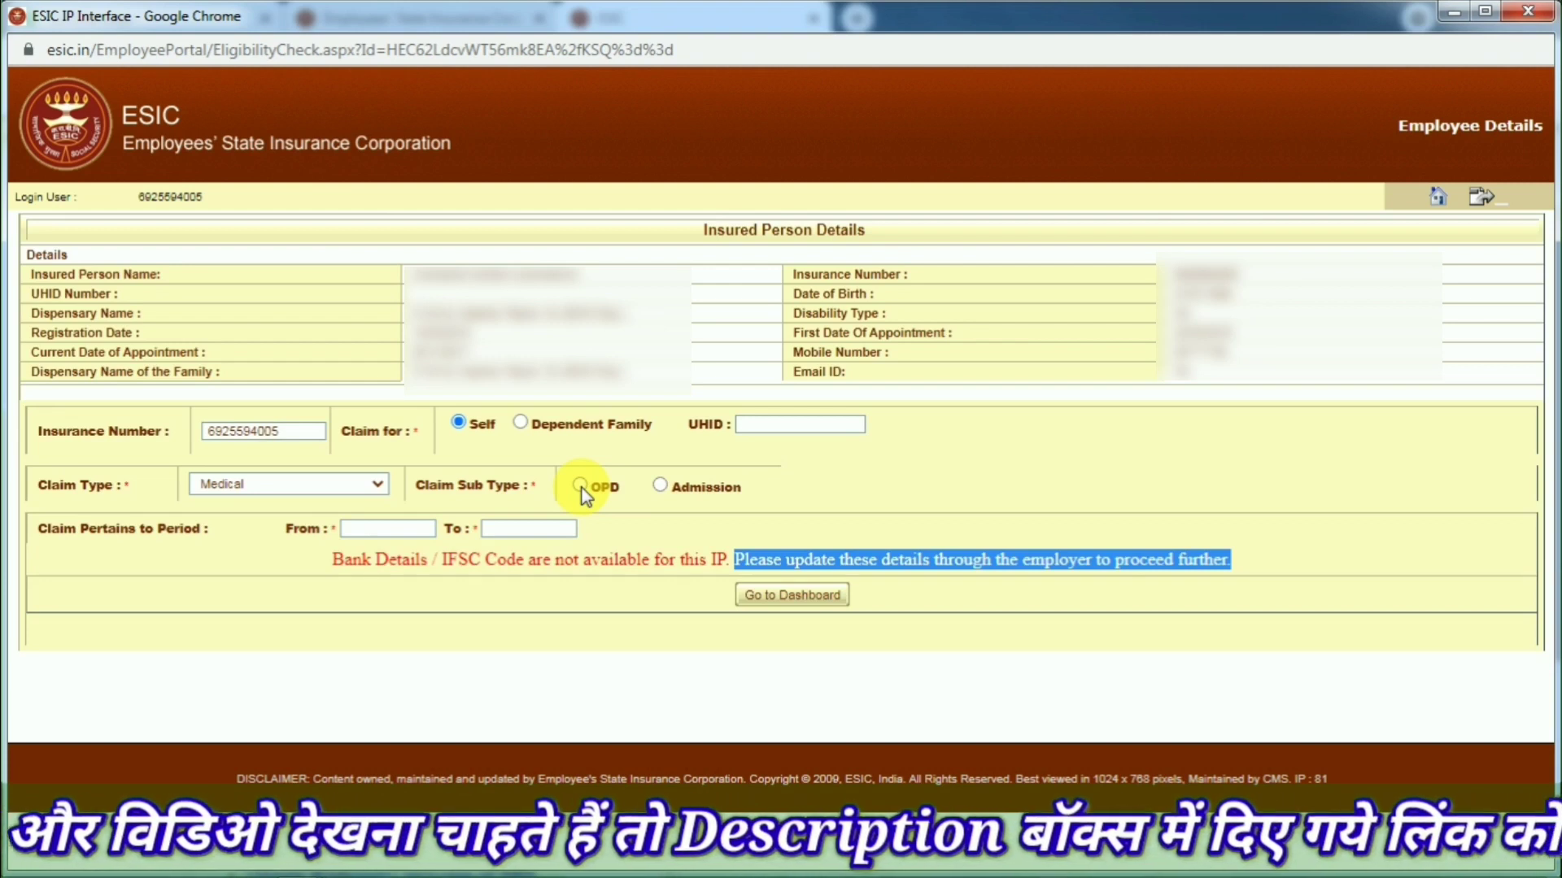
left_click(657, 486)
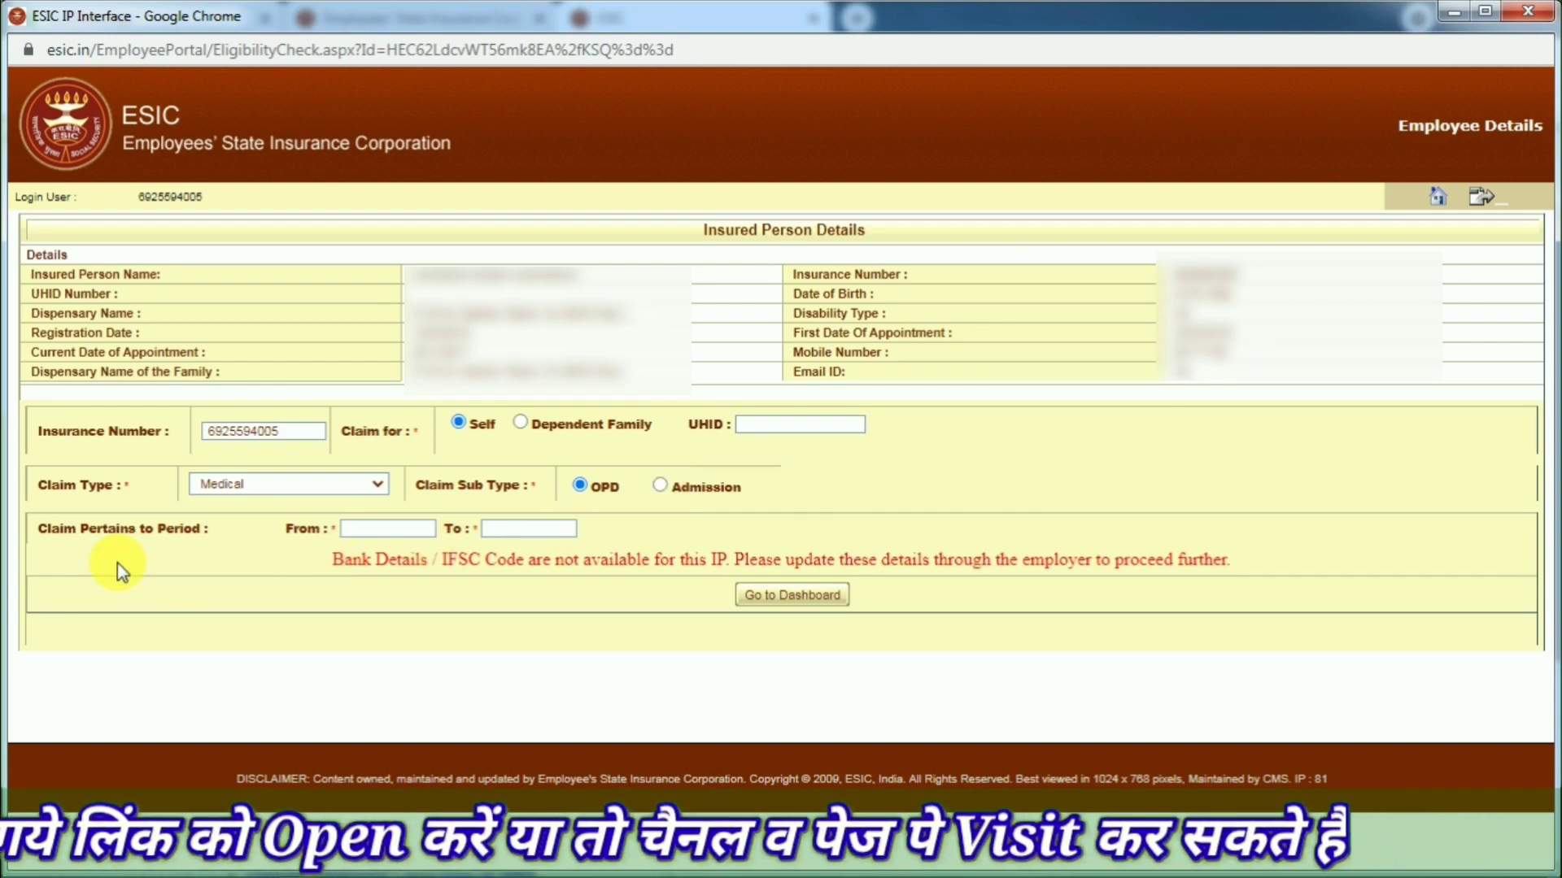
Step: Set the claim period from 01/06/2021 to 01/07/2021, after trying 18 July 2021 as the end date
left_click(391, 529)
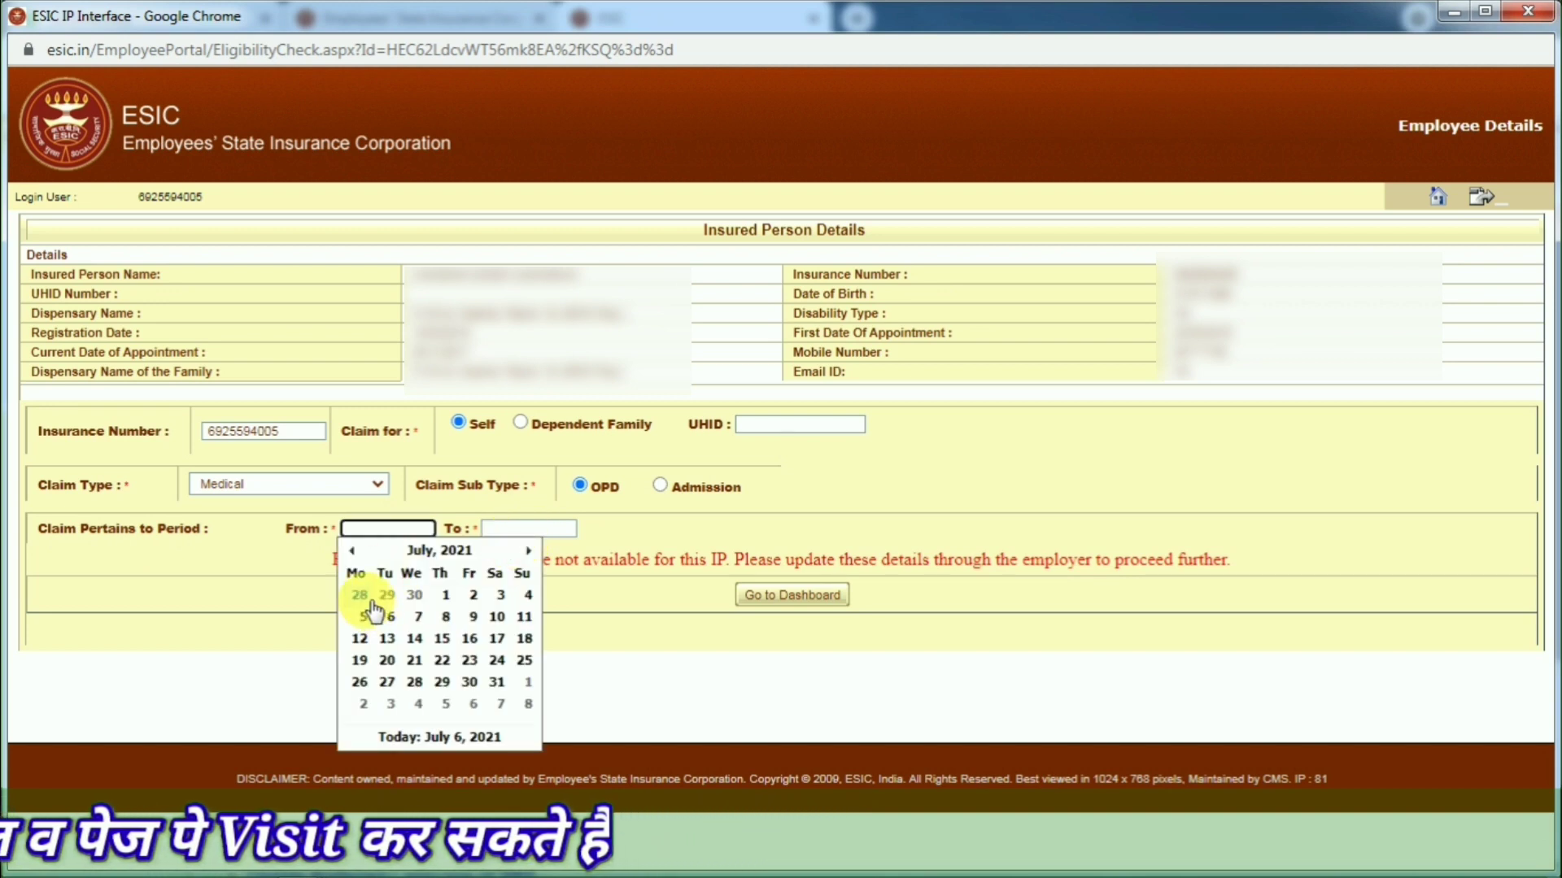
left_click(356, 553)
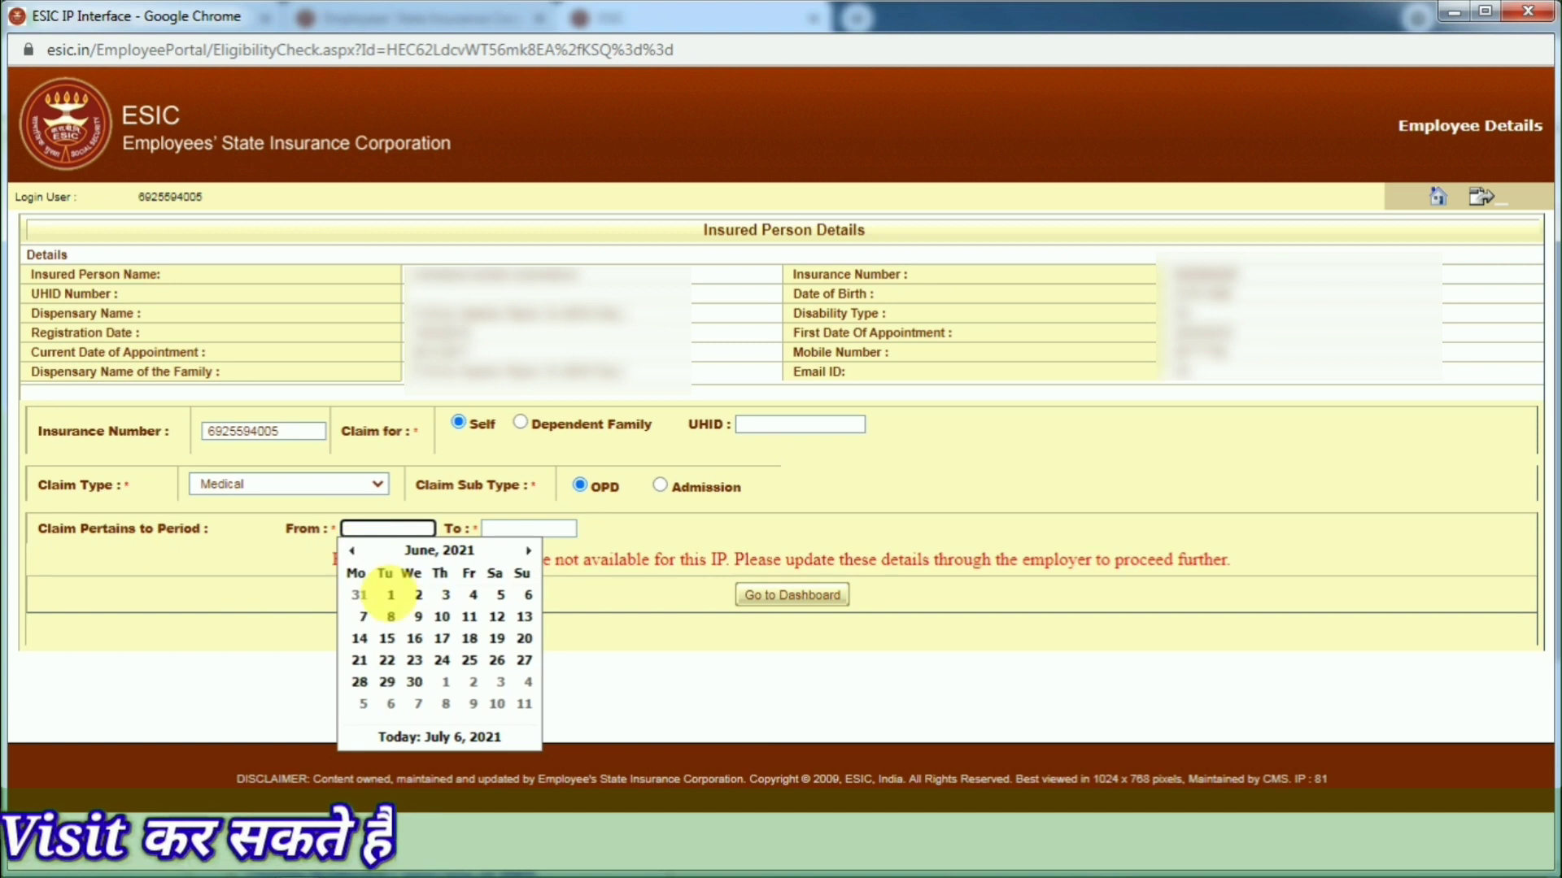
left_click(394, 597)
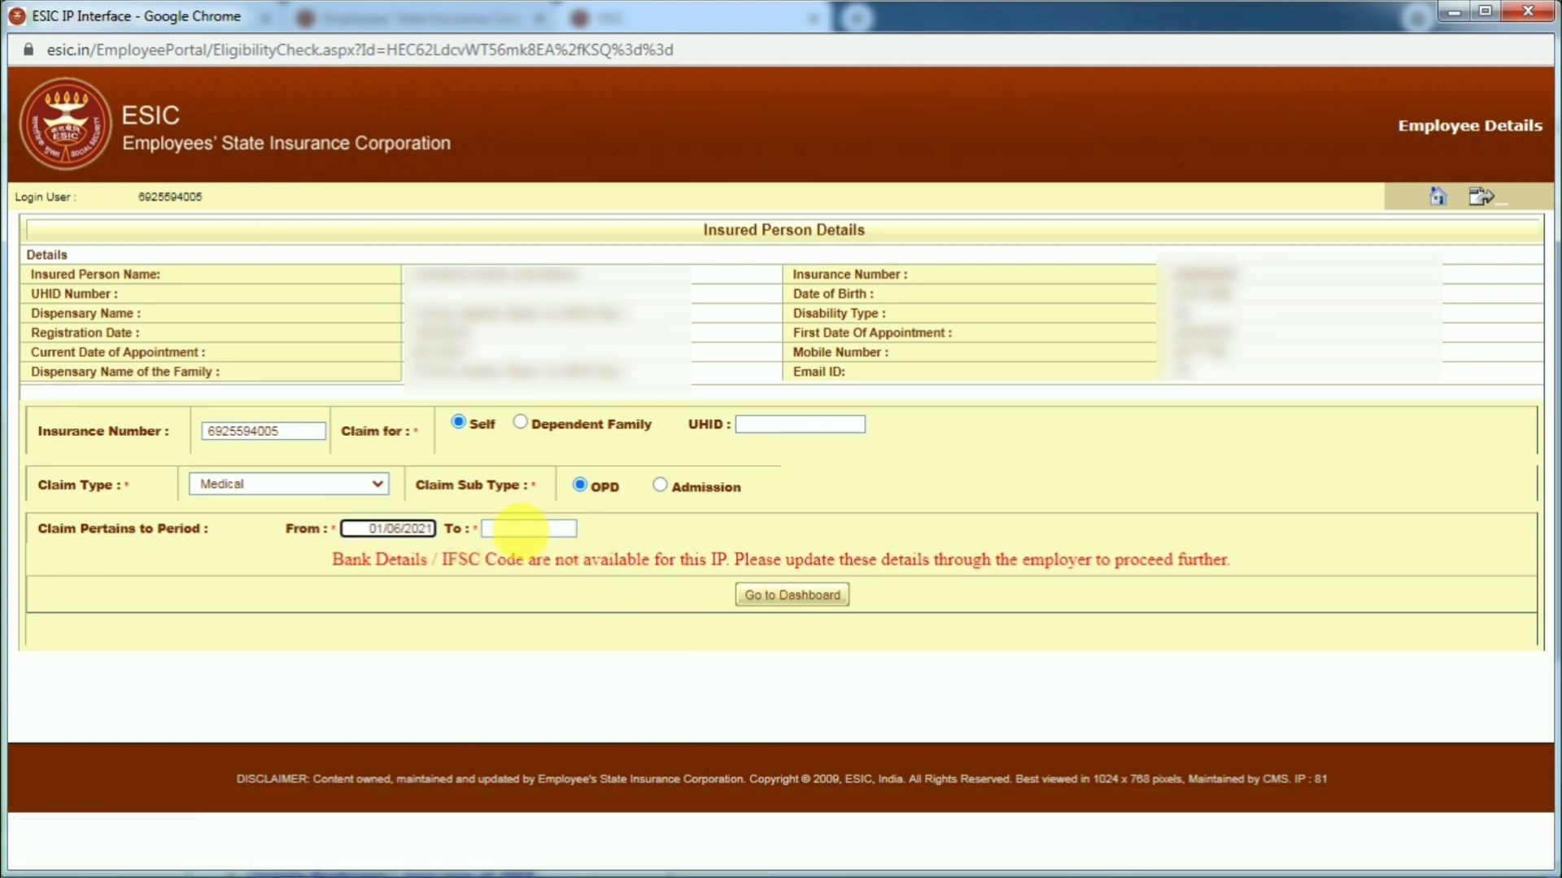
left_click(529, 531)
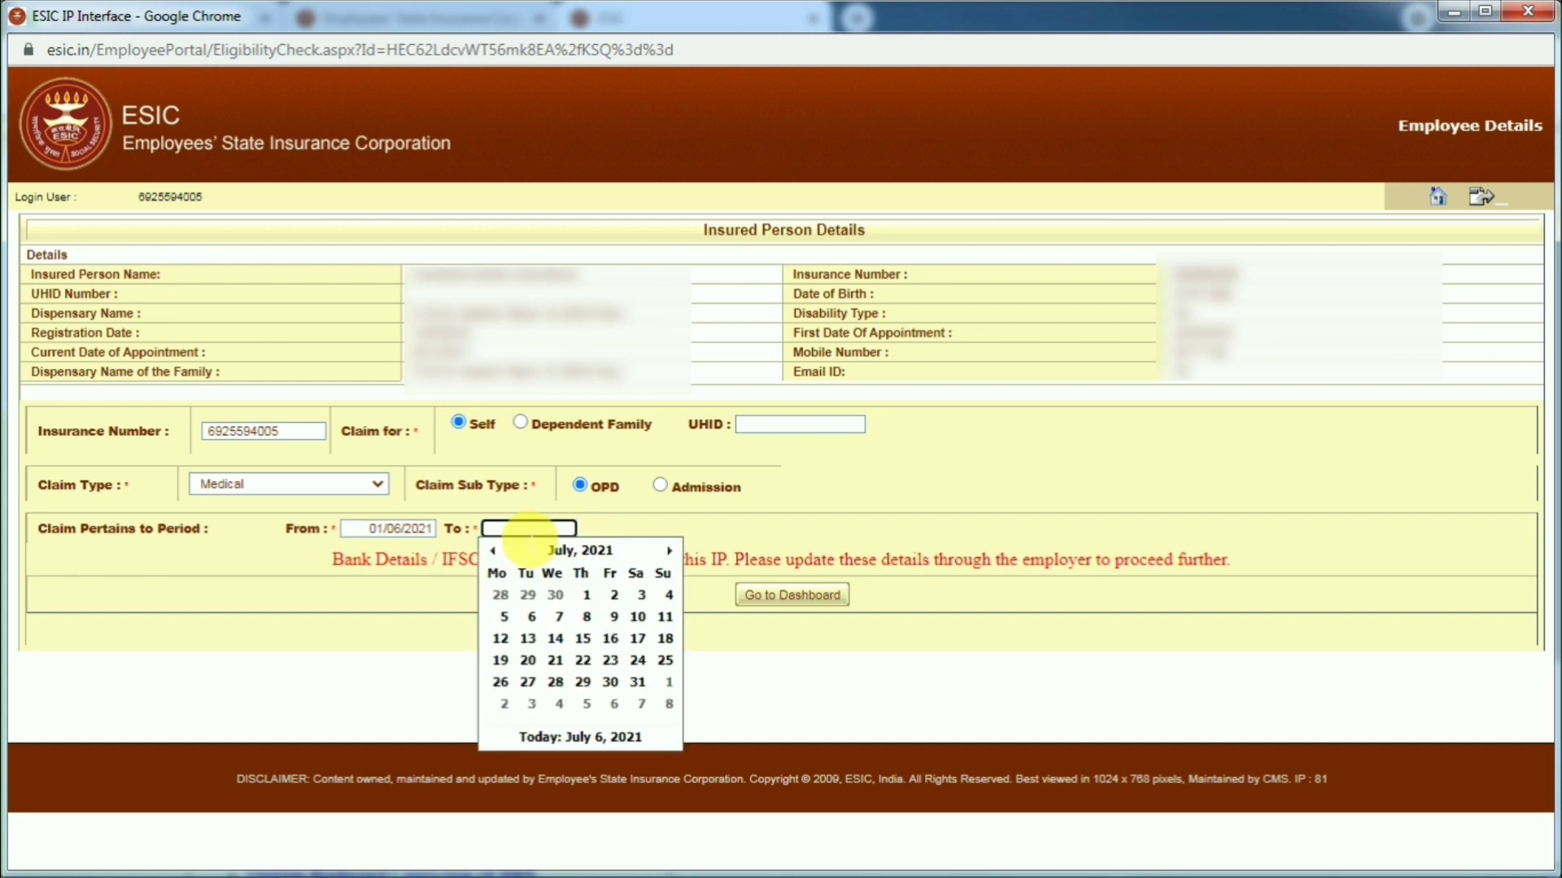
left_click(667, 640)
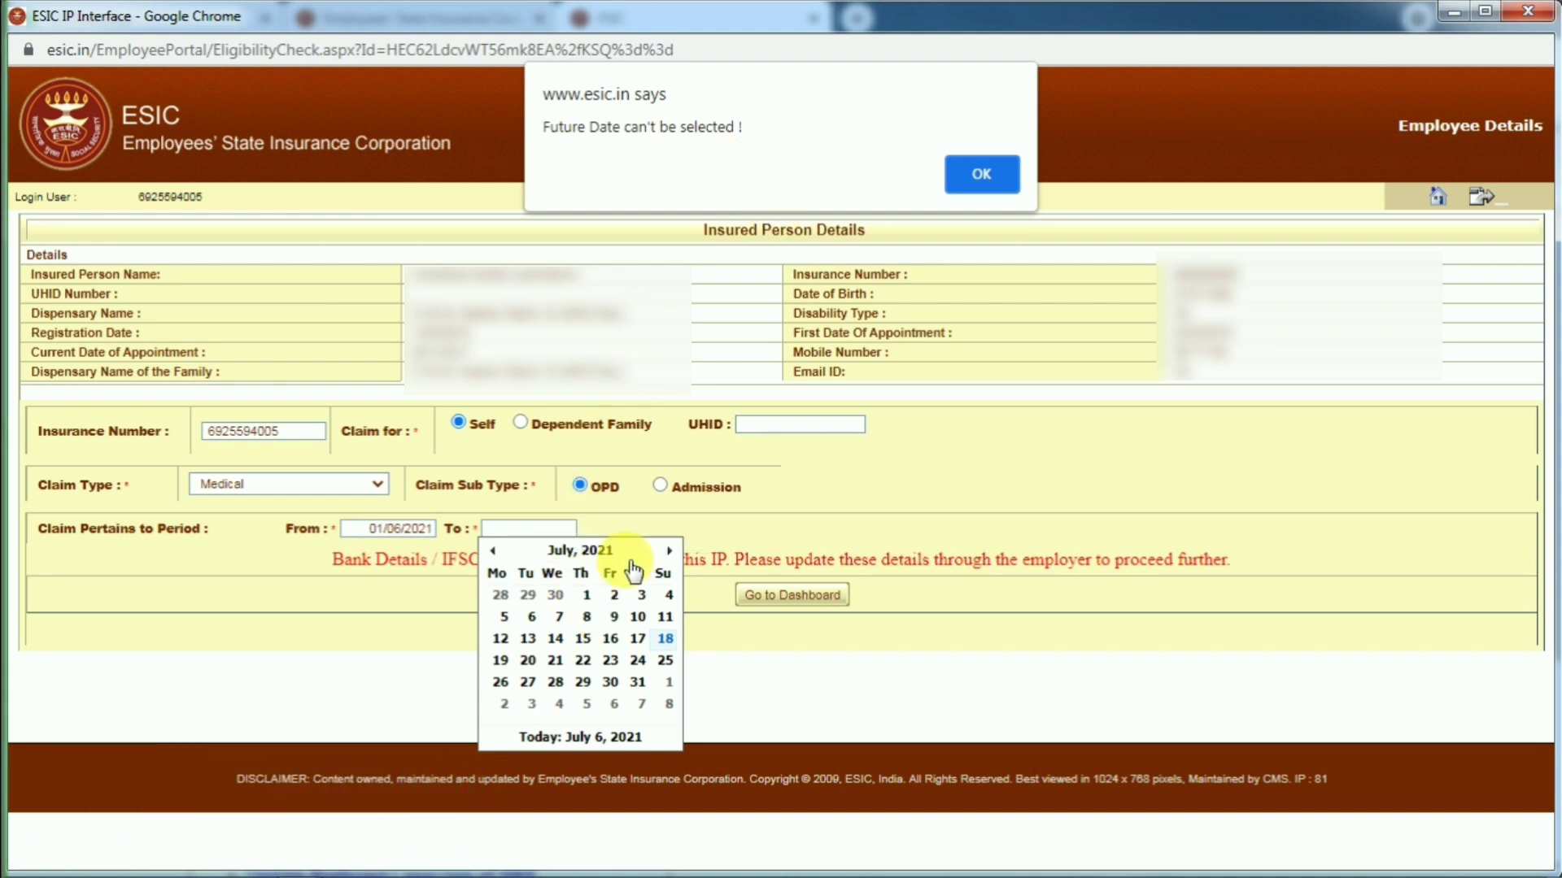
left_click(999, 180)
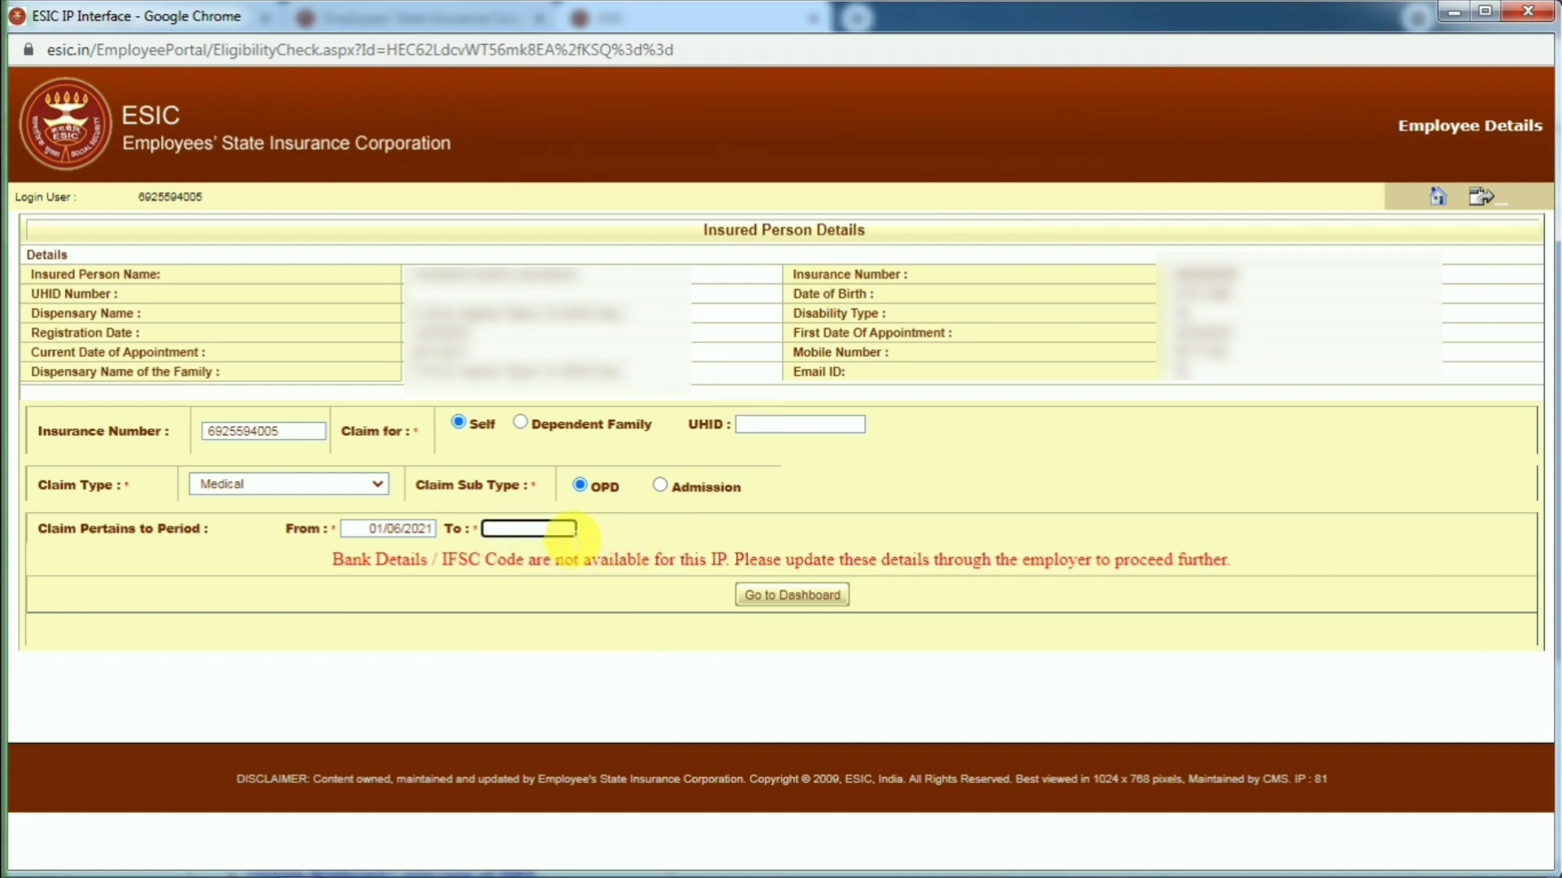
left_click(562, 529)
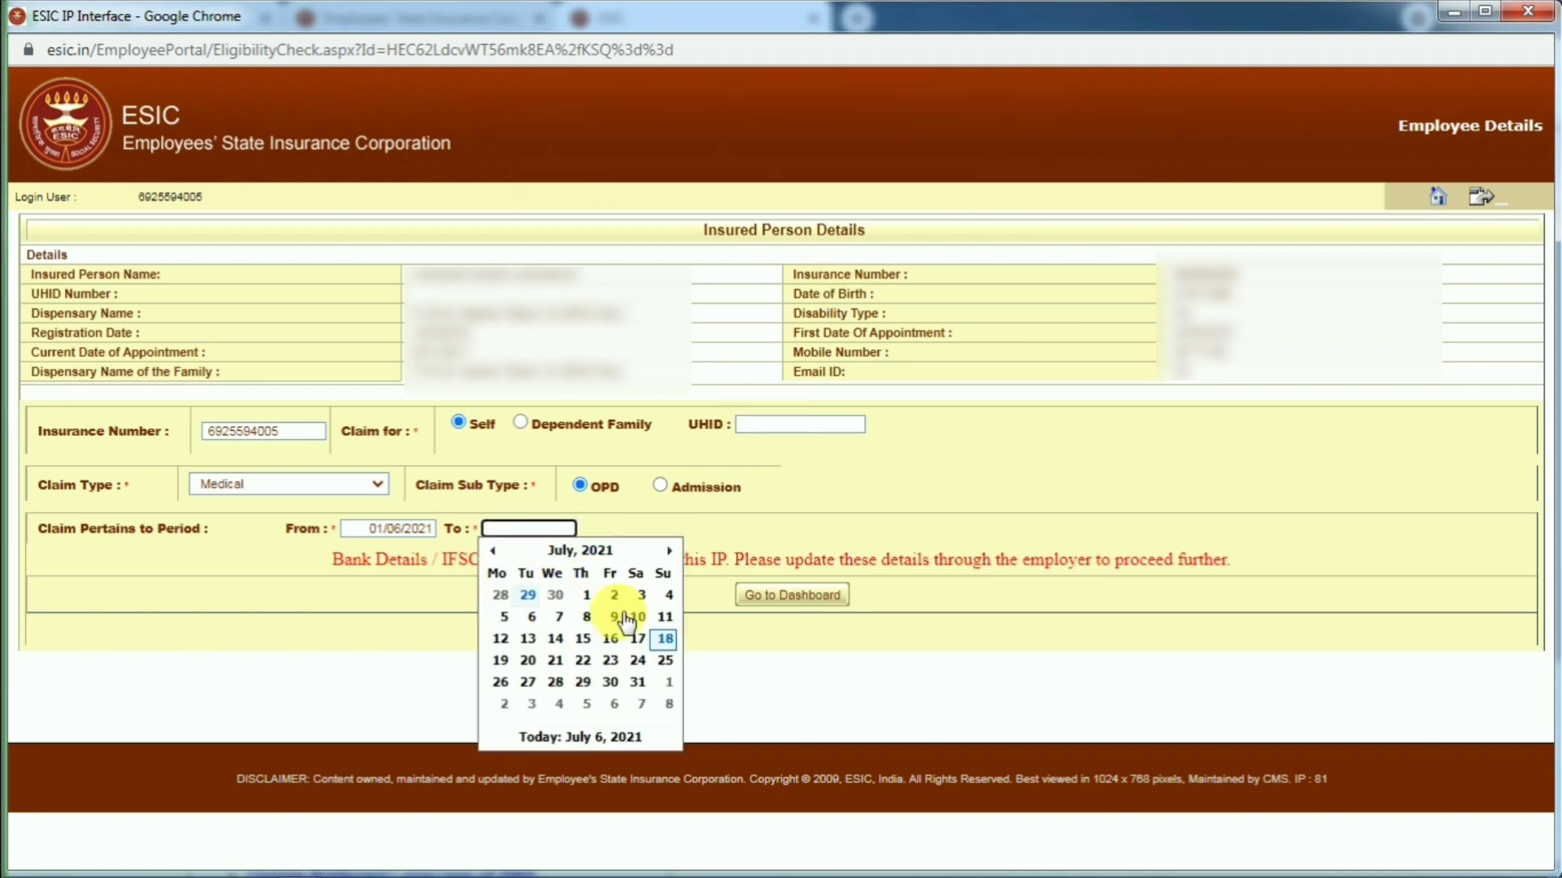
left_click(588, 596)
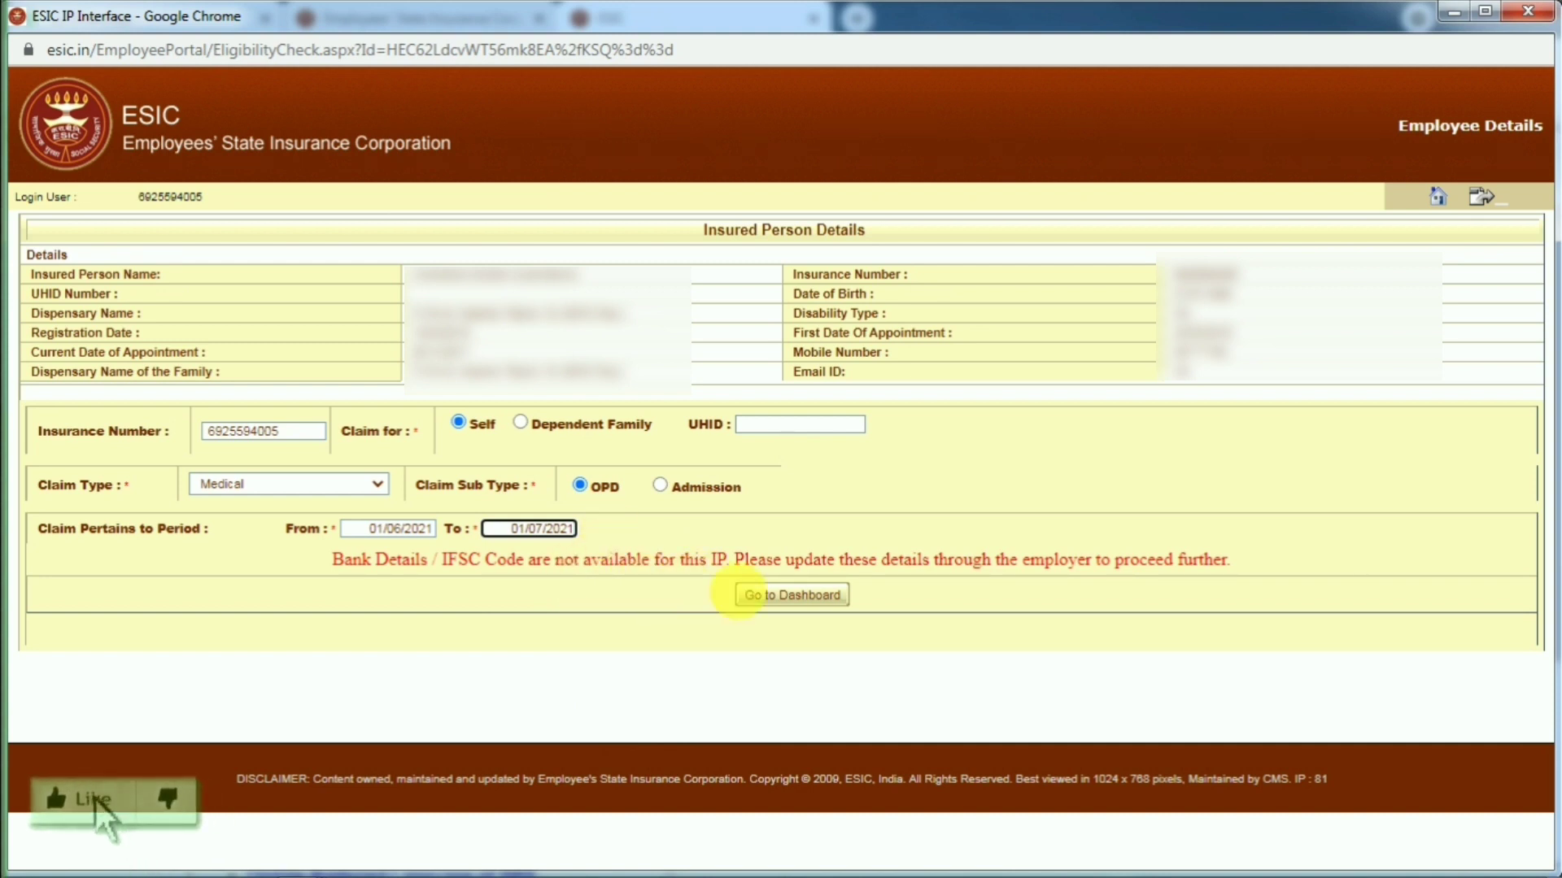
Step: Leave the claim form for the dashboard and close the claim window to return to the portal home
left_click(770, 595)
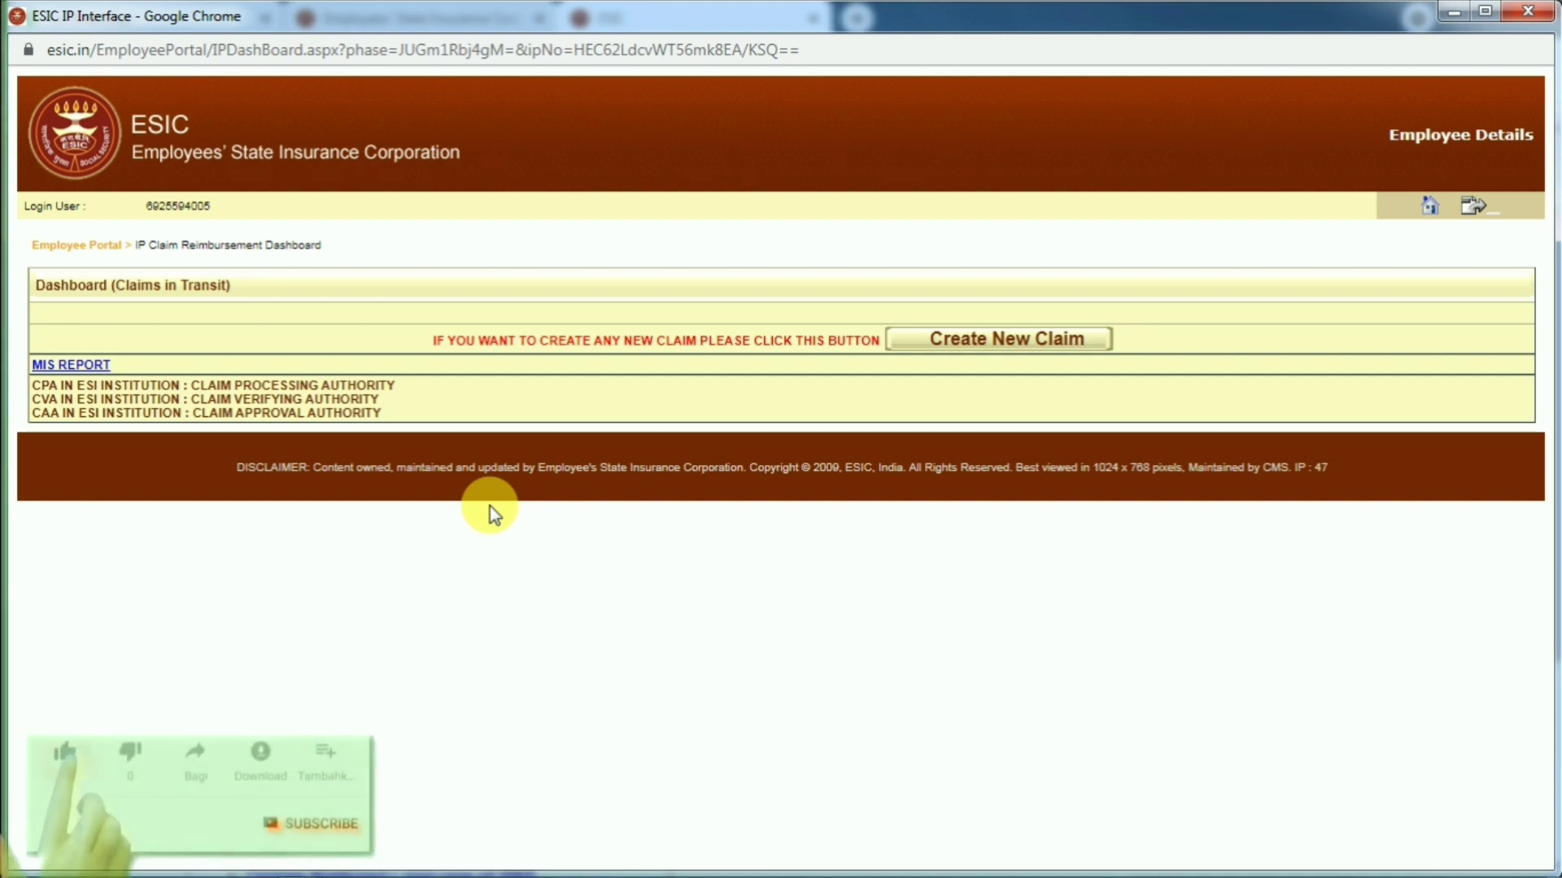
left_click(1531, 14)
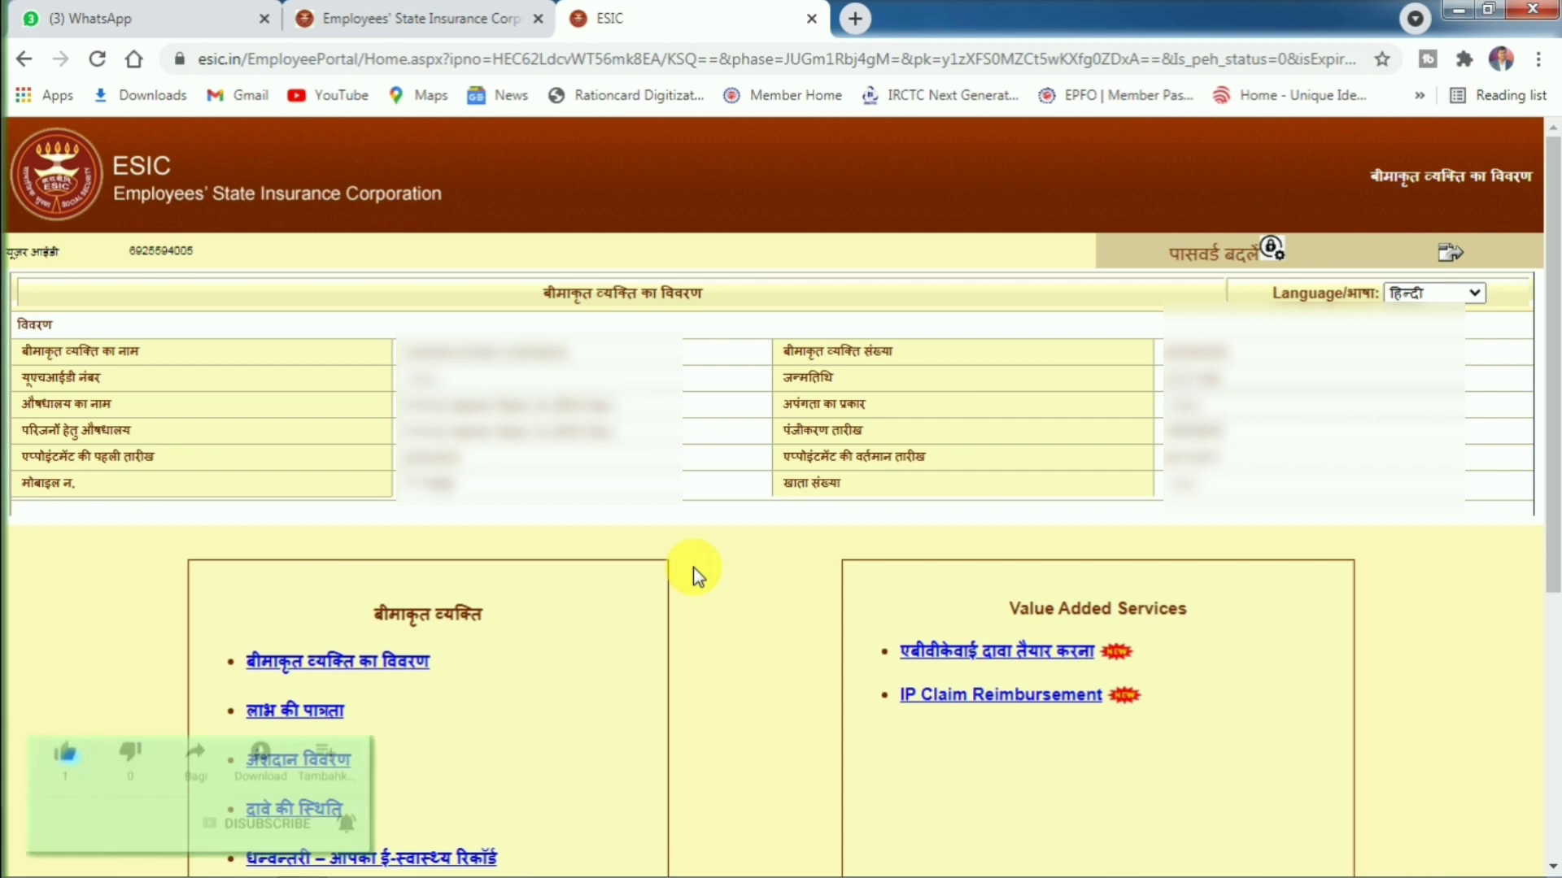
scroll(693, 568, "down", 3)
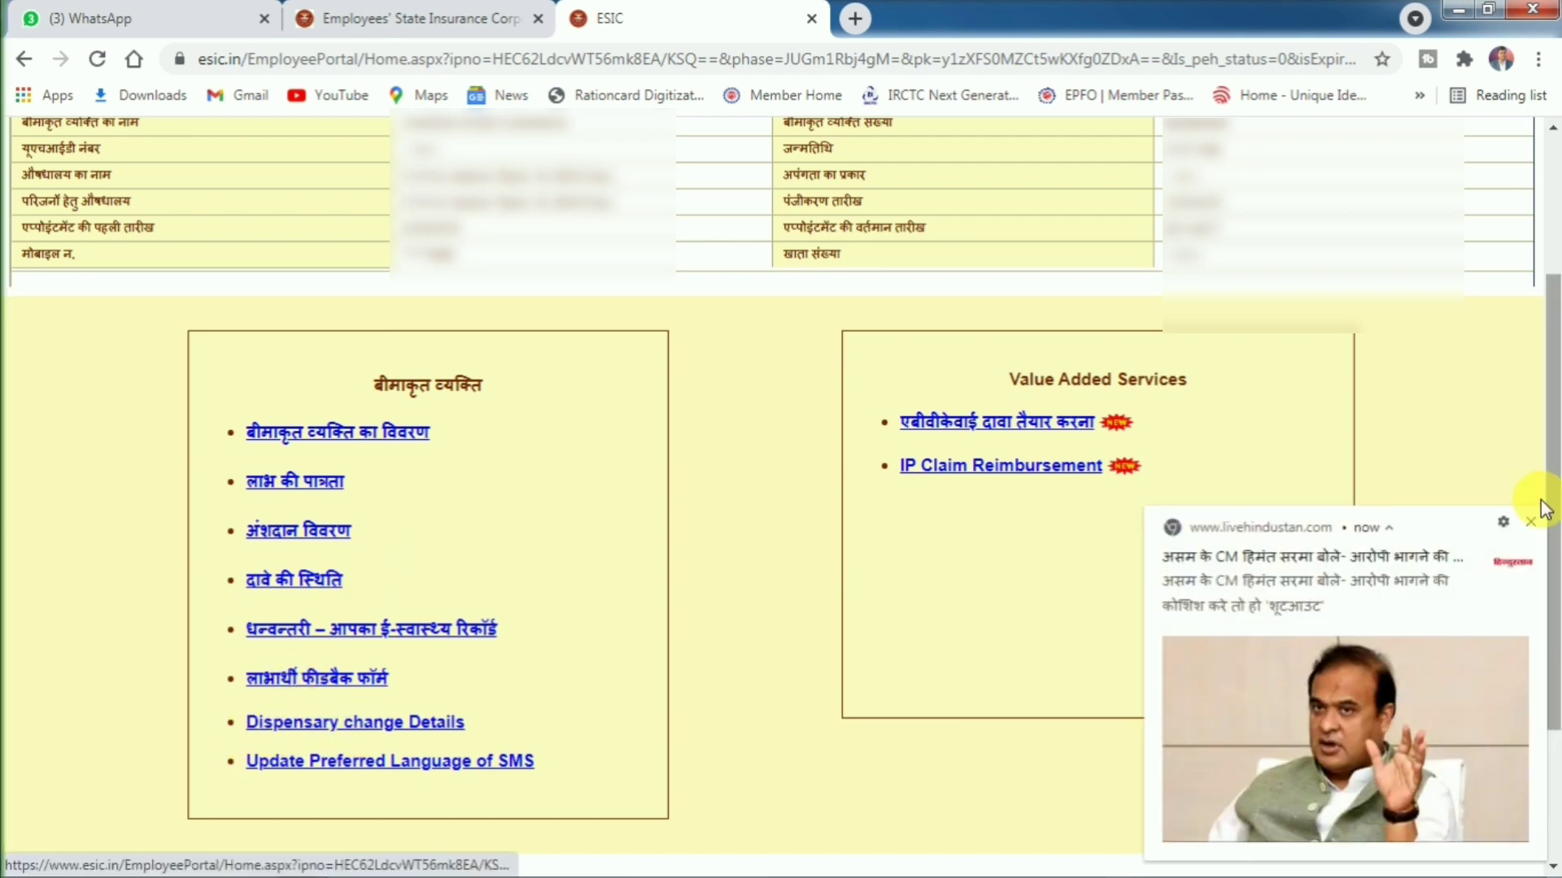
left_click(1531, 525)
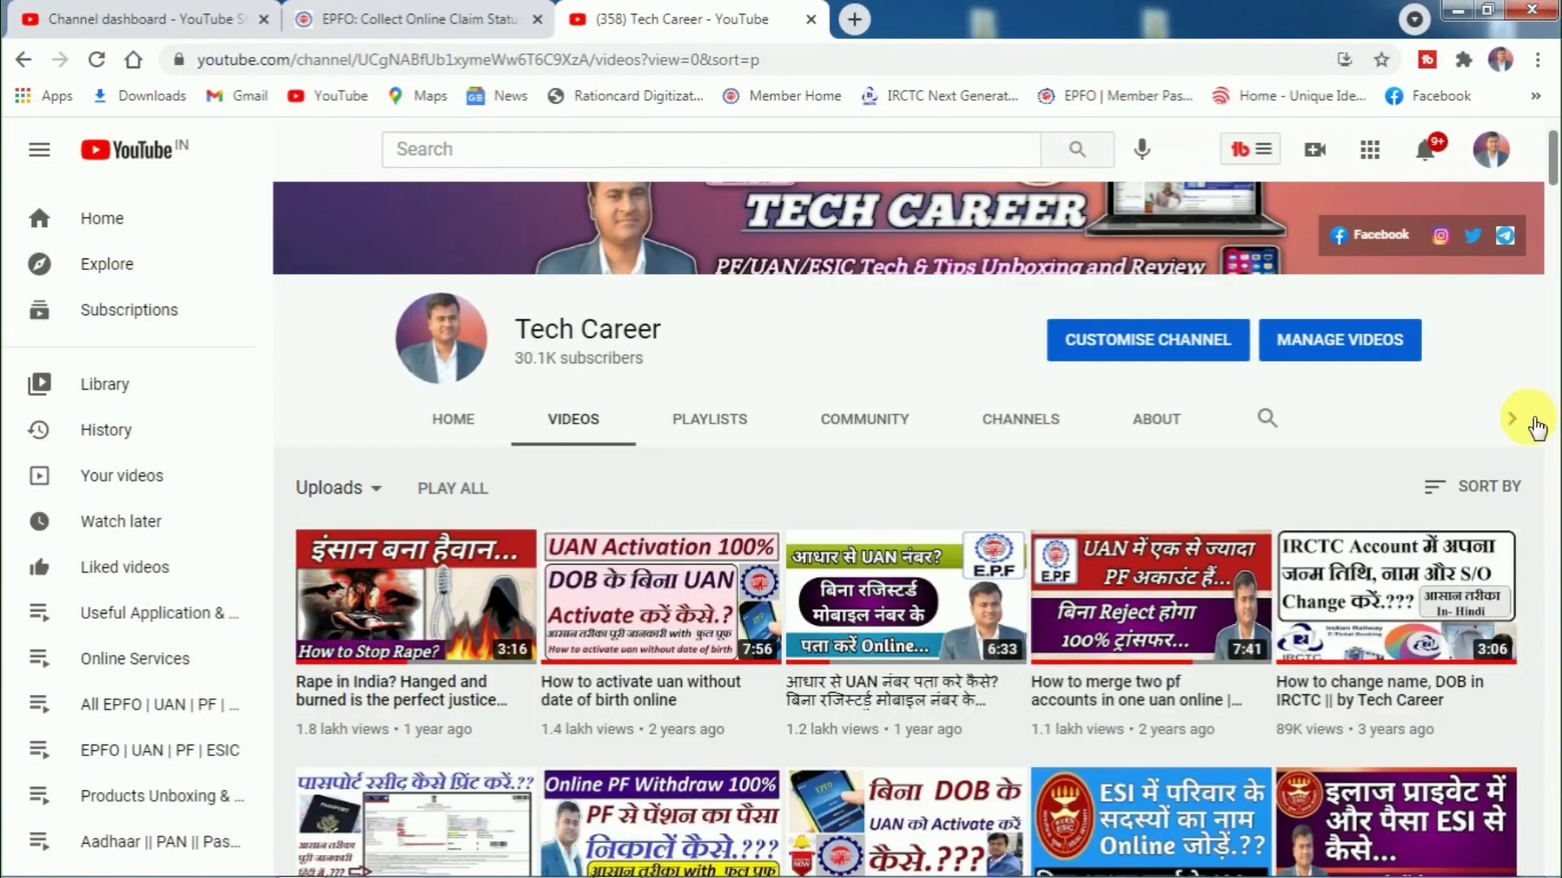
Step: Browse the Tech Career channel's uploaded videos on YouTube for EPFO and ESIC guides
scroll(1537, 427, "down", 3)
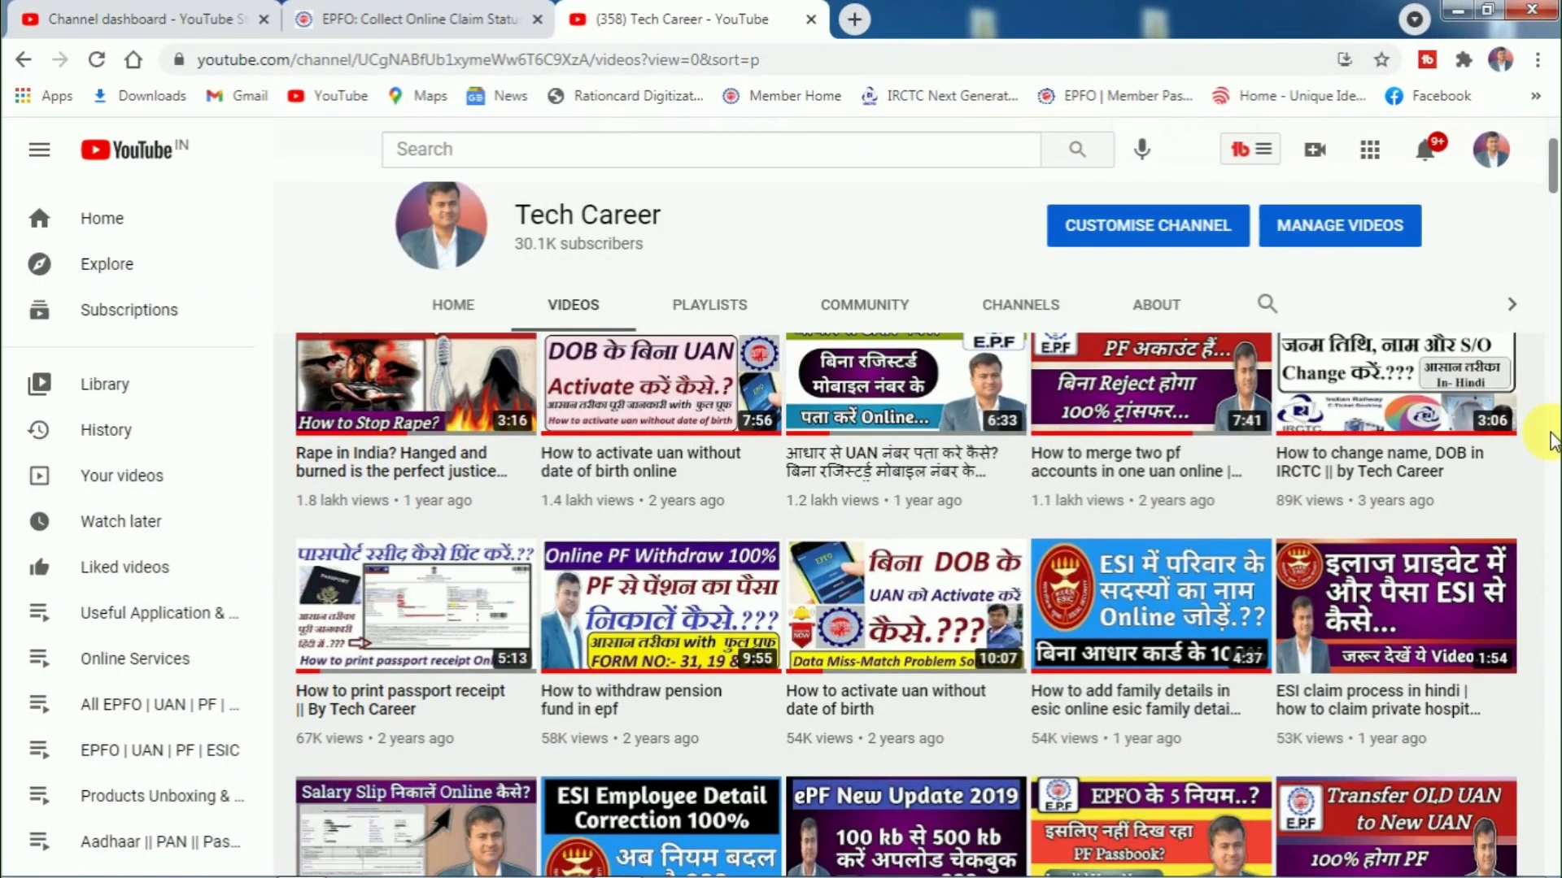
scroll(1553, 442, "down", 2)
scroll(1553, 442, "down", 4)
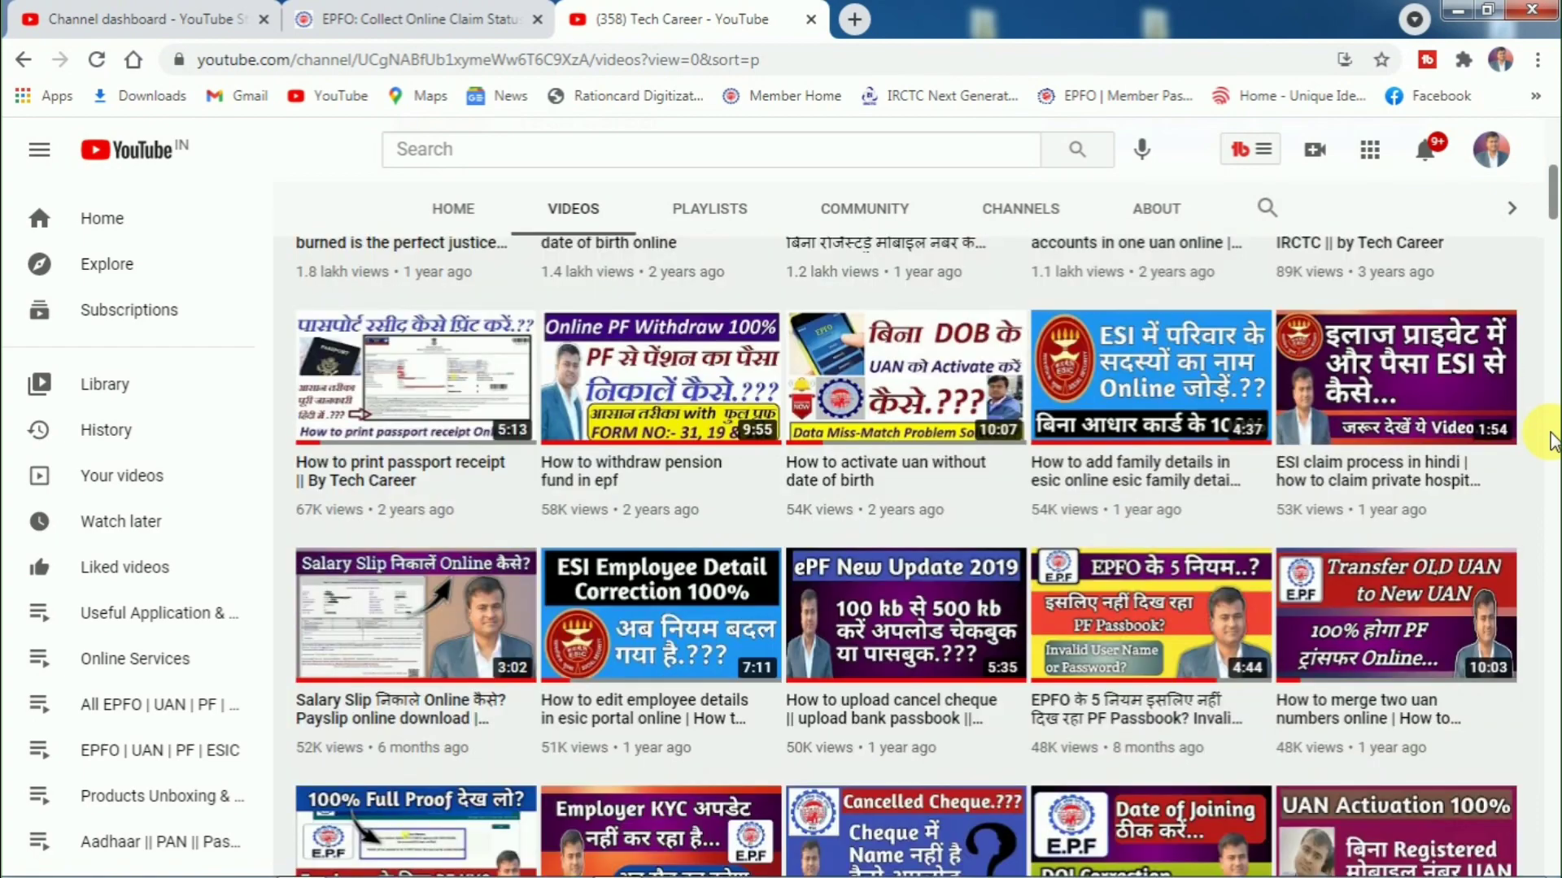
scroll(1553, 442, "down", 4)
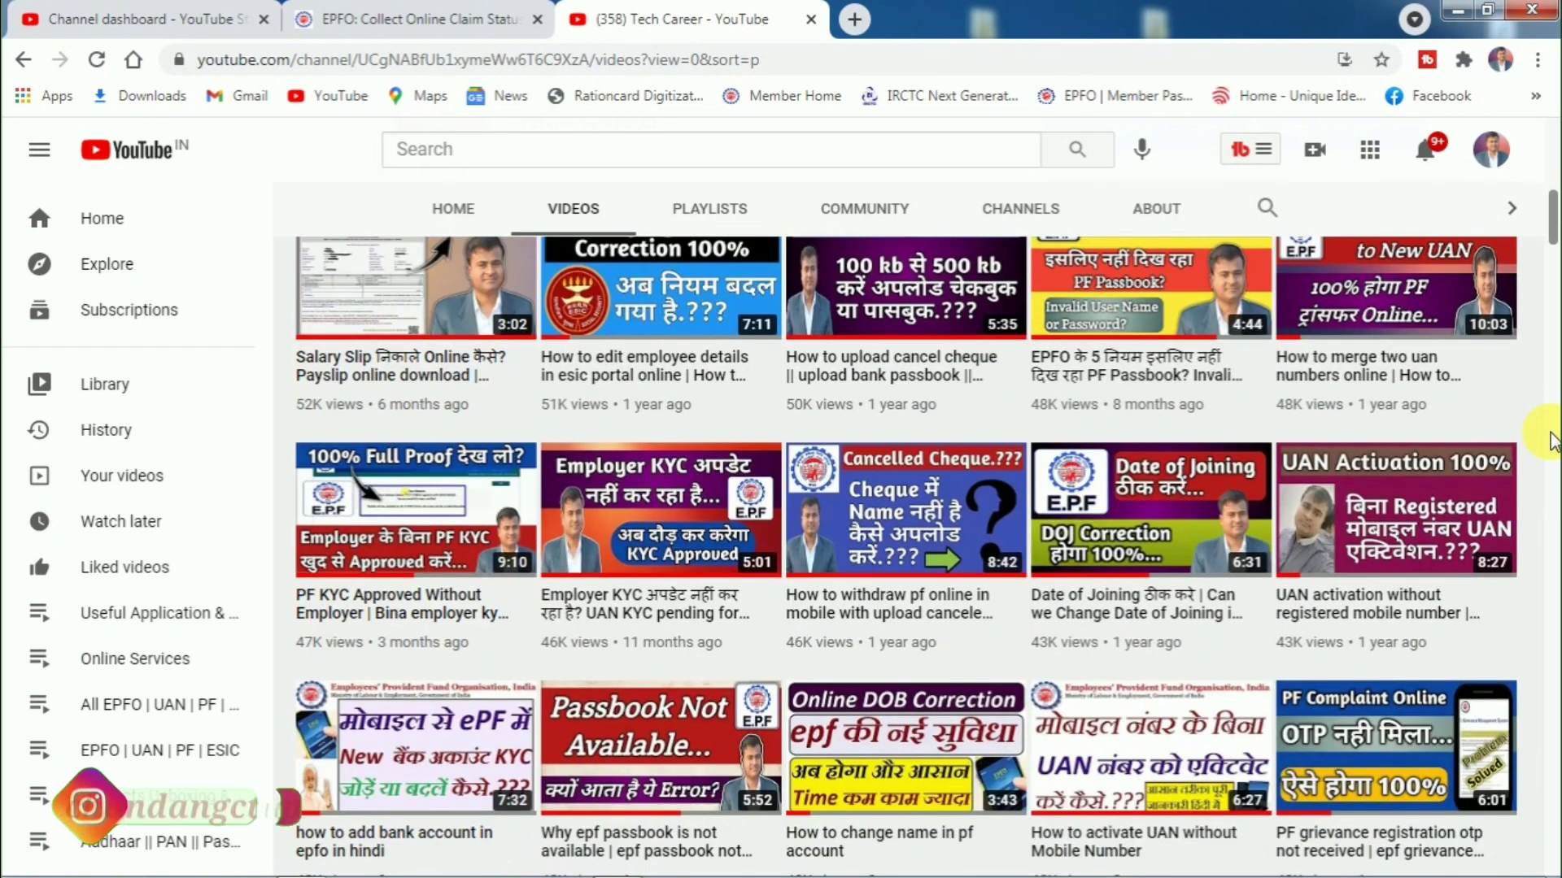
scroll(1554, 442, "down", 3)
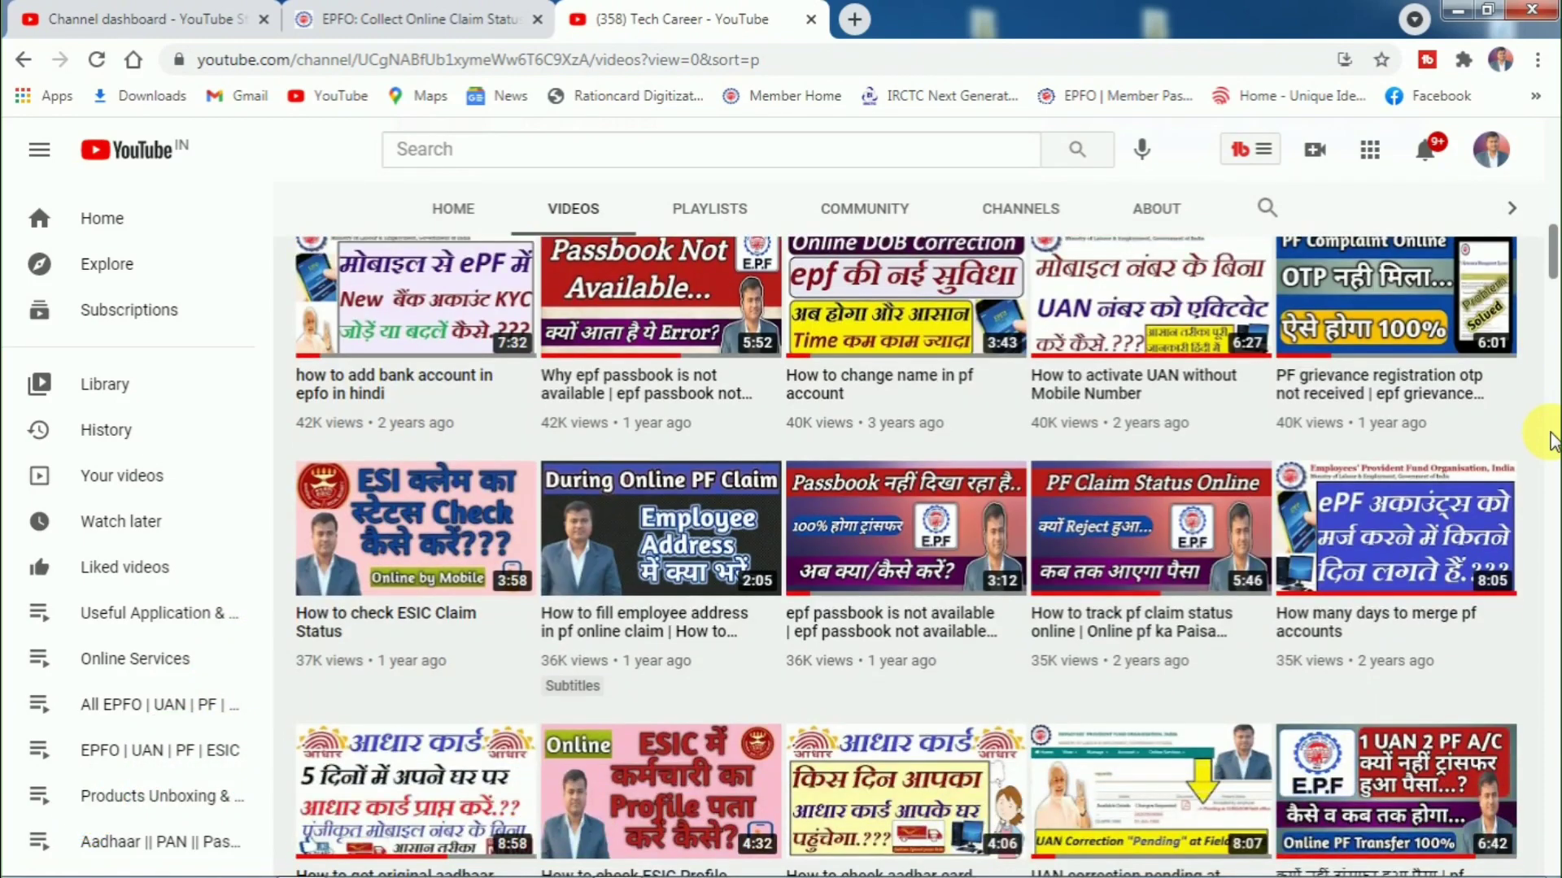
scroll(1553, 441, "down", 1)
scroll(1554, 442, "down", 1)
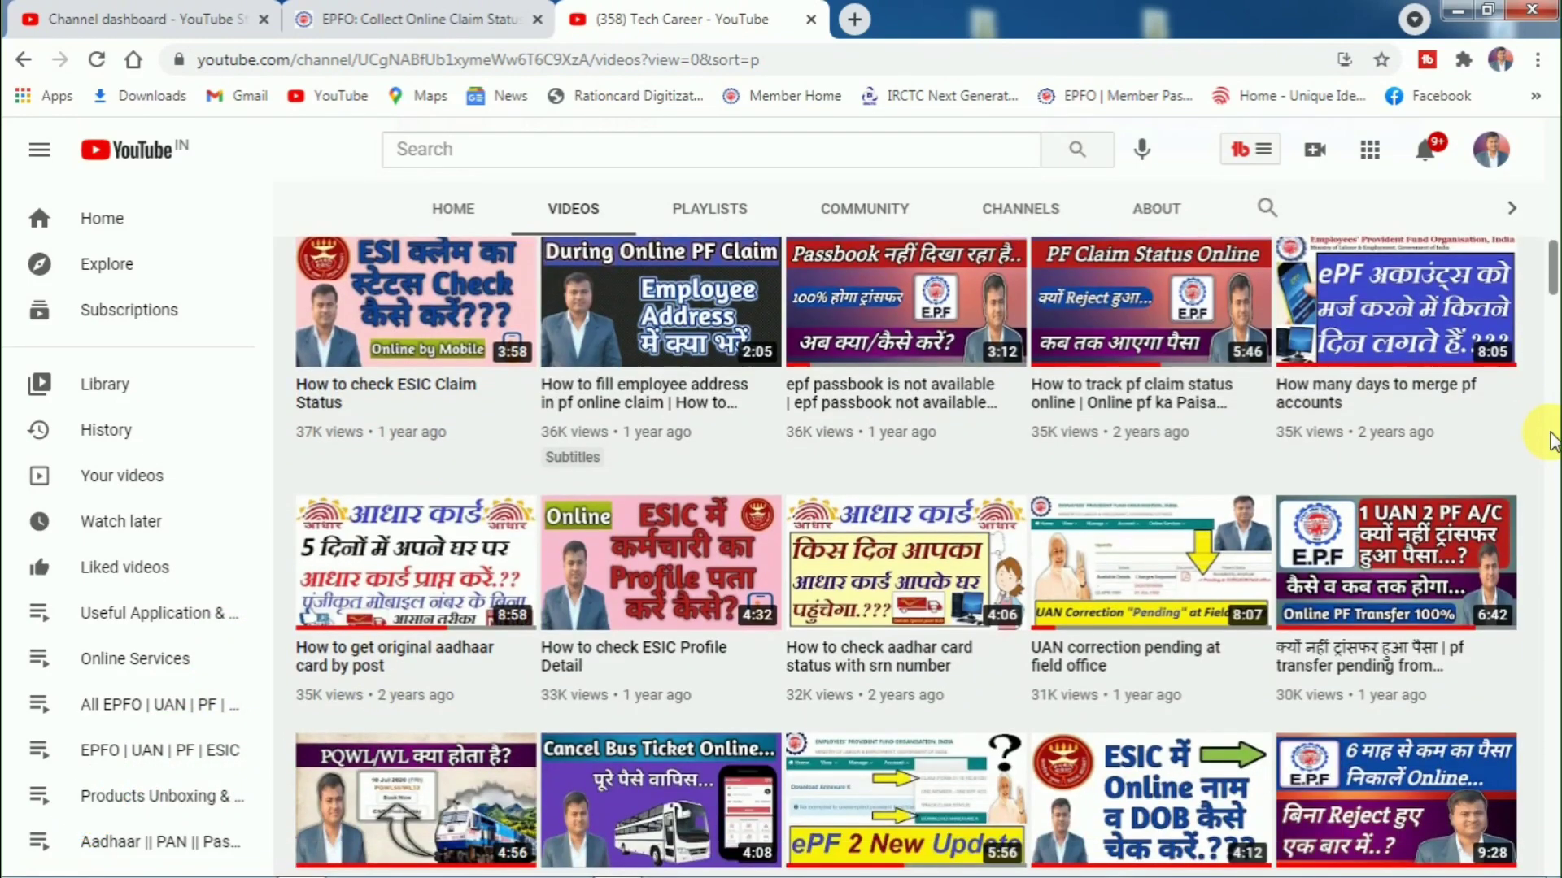
scroll(1553, 441, "down", 1)
scroll(1553, 442, "down", 1)
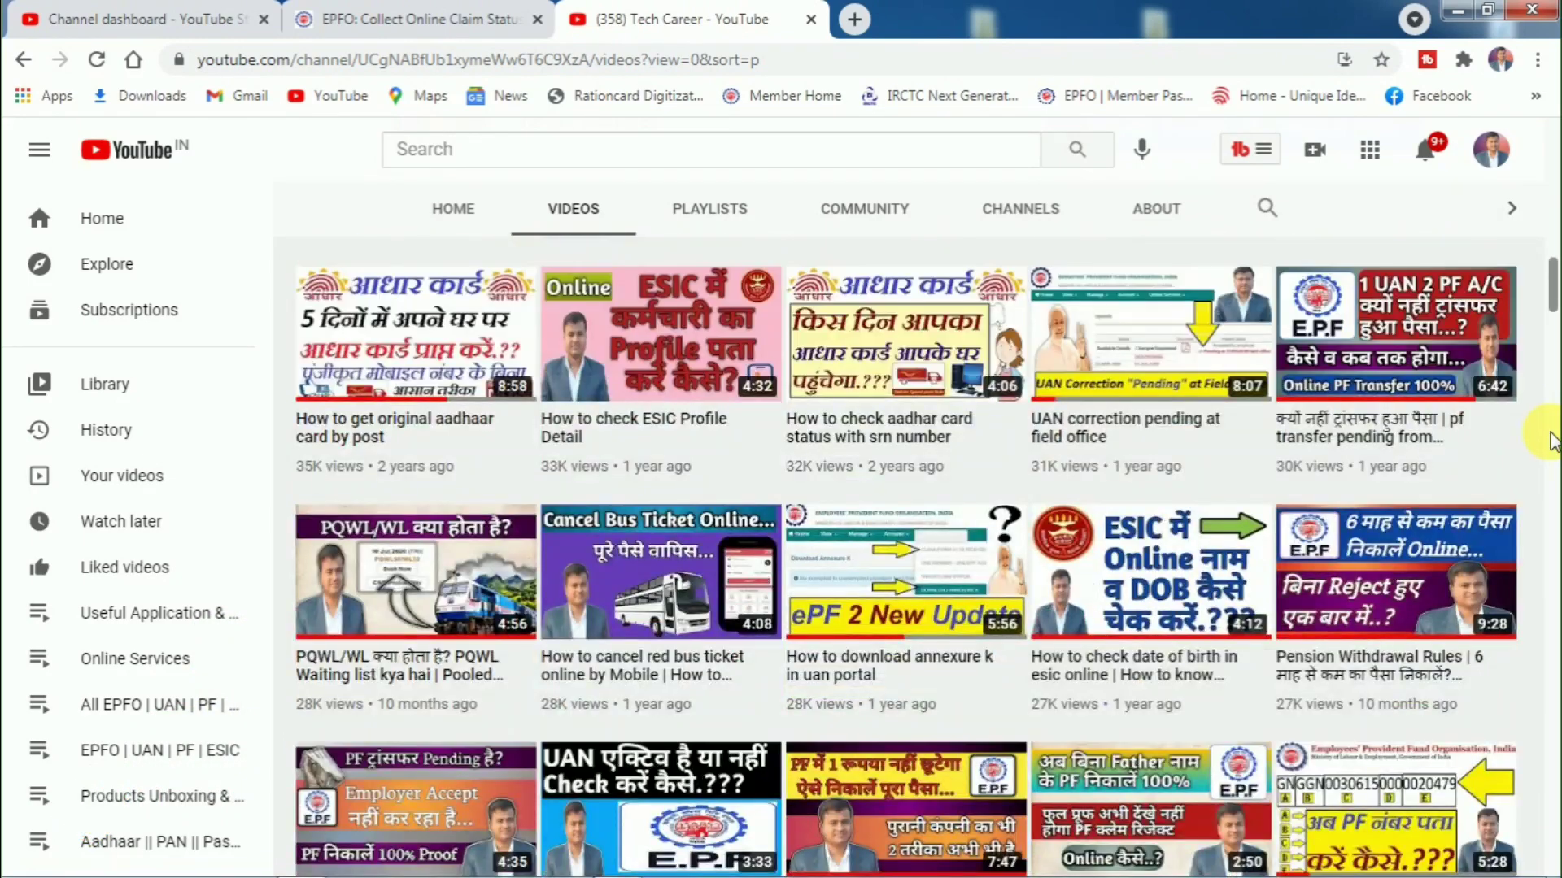
scroll(1553, 442, "down", 1)
scroll(1553, 442, "down", 1)
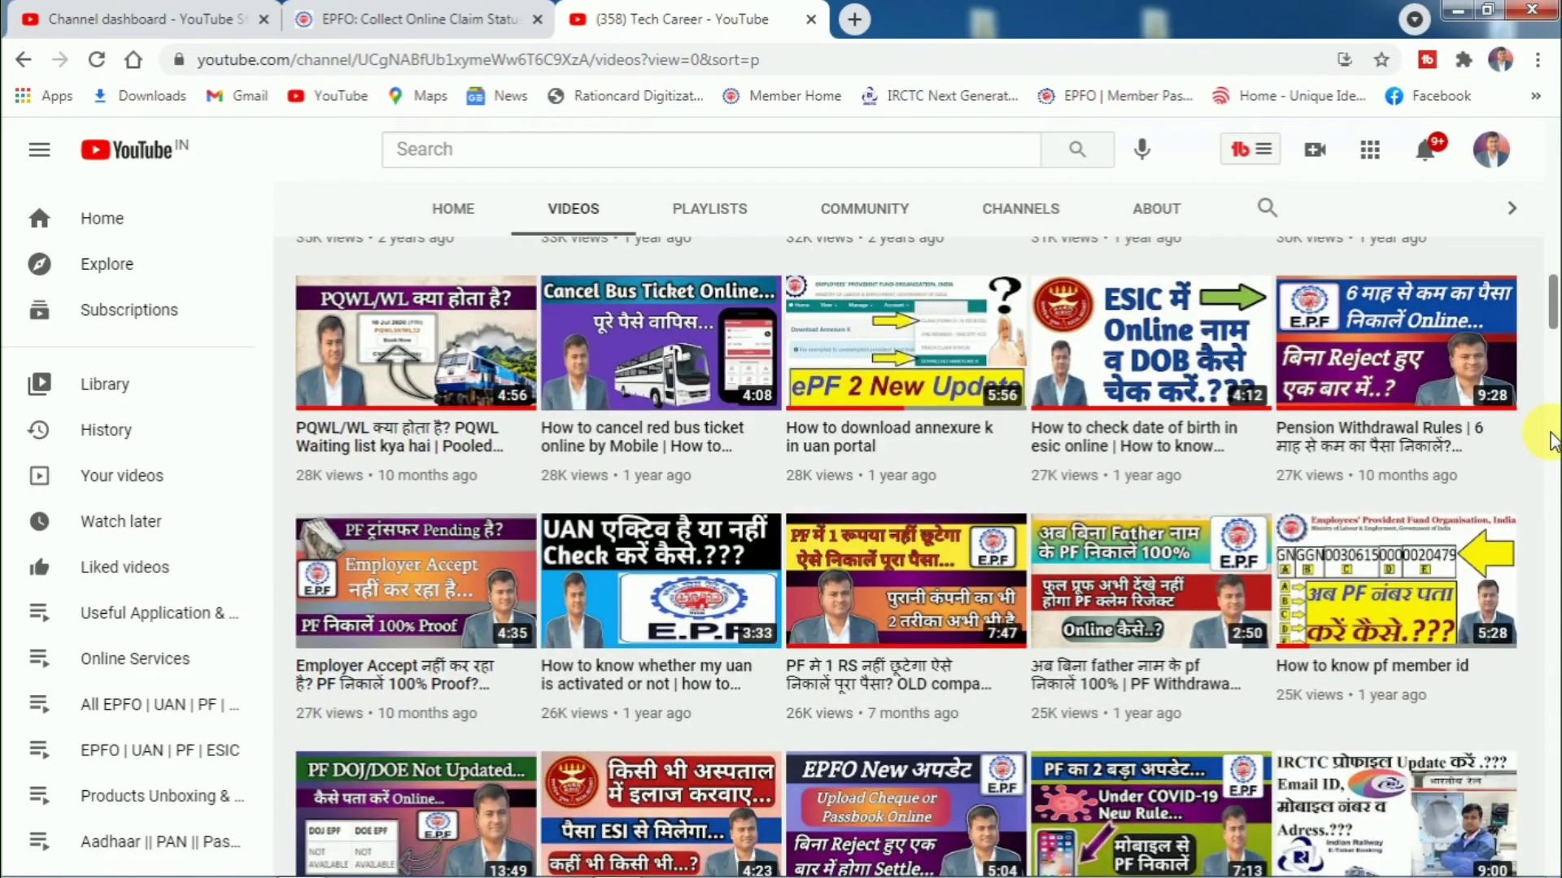
scroll(1554, 442, "down", 1)
scroll(1553, 441, "down", 1)
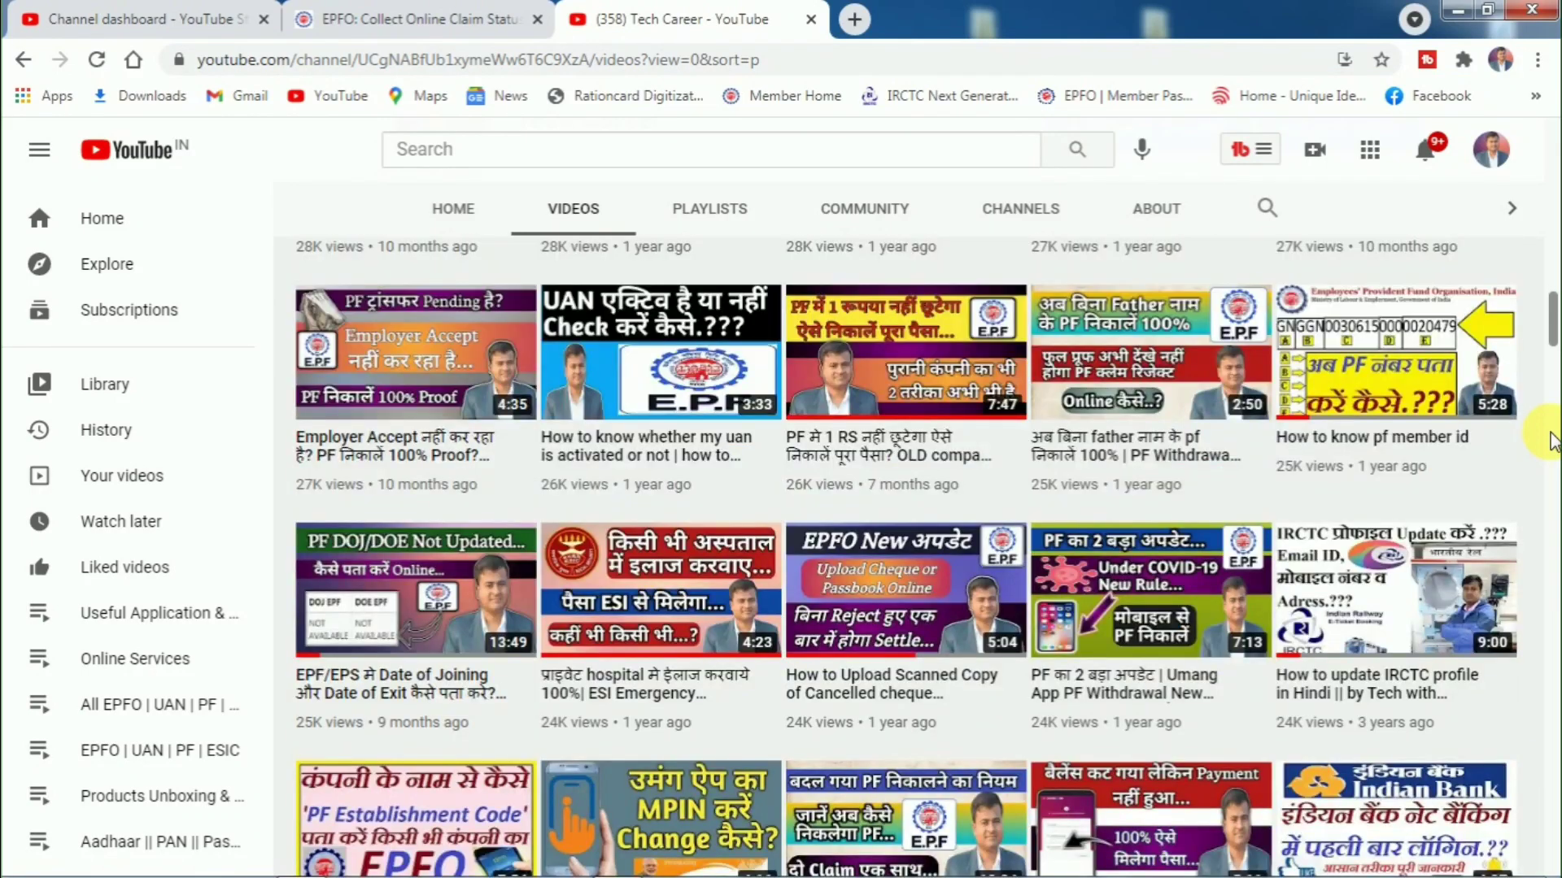